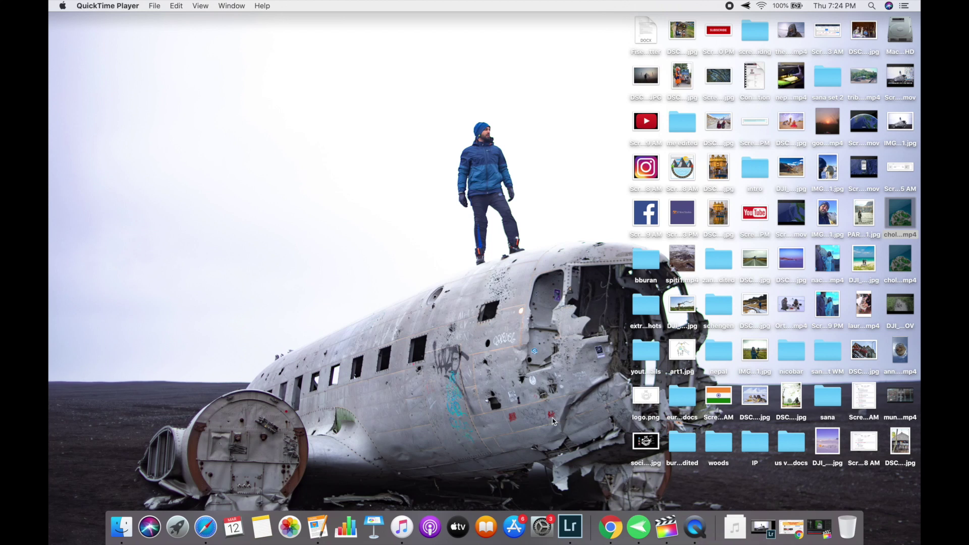
- Bring up the travel channel's YouTube page in Chrome, browse it, and open a new blank tab
{"action": "left_click", "coordinate": [611, 527]}
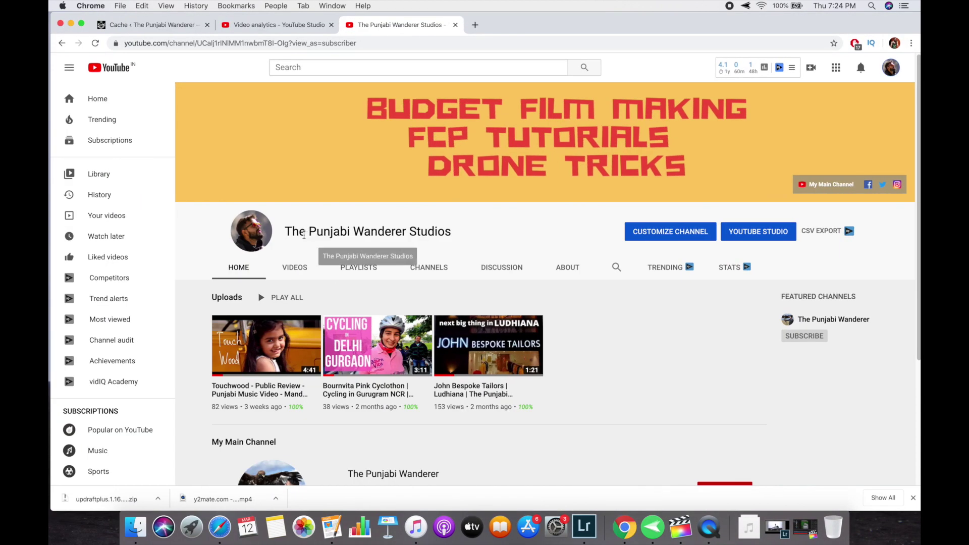
{"action": "scroll", "coordinate": [460, 237], "scroll_direction": "down", "scroll_amount": 3}
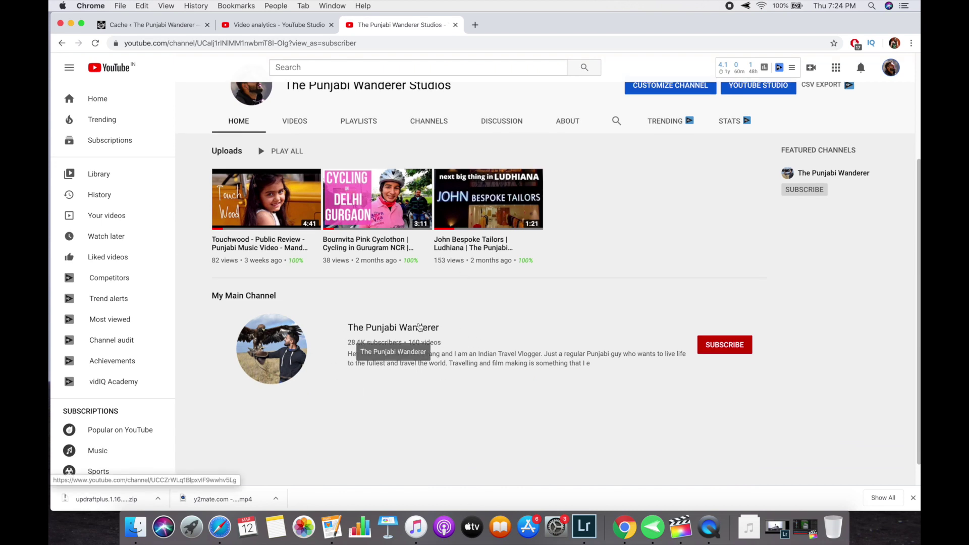
{"action": "scroll", "coordinate": [356, 337], "scroll_direction": "up", "scroll_amount": 1}
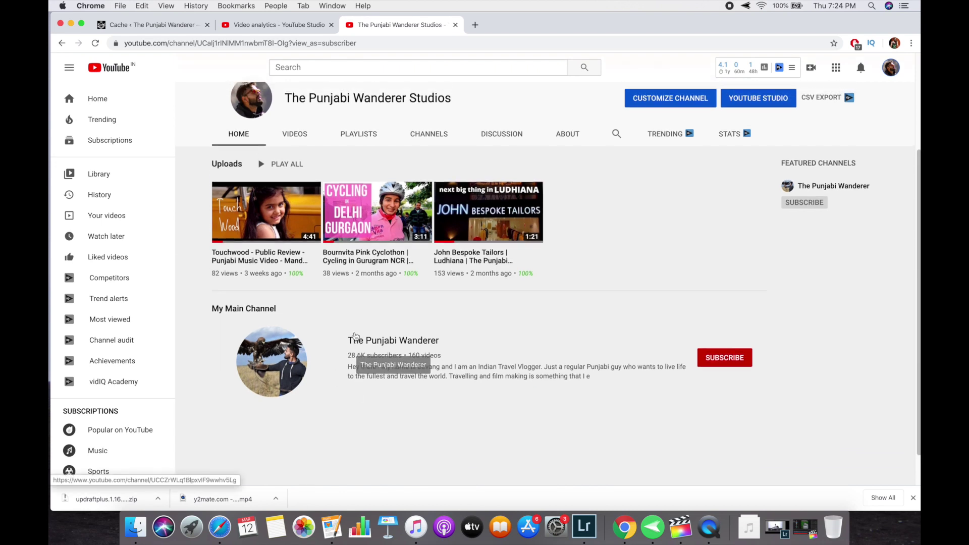
{"action": "scroll", "coordinate": [357, 337], "scroll_direction": "up", "scroll_amount": 2}
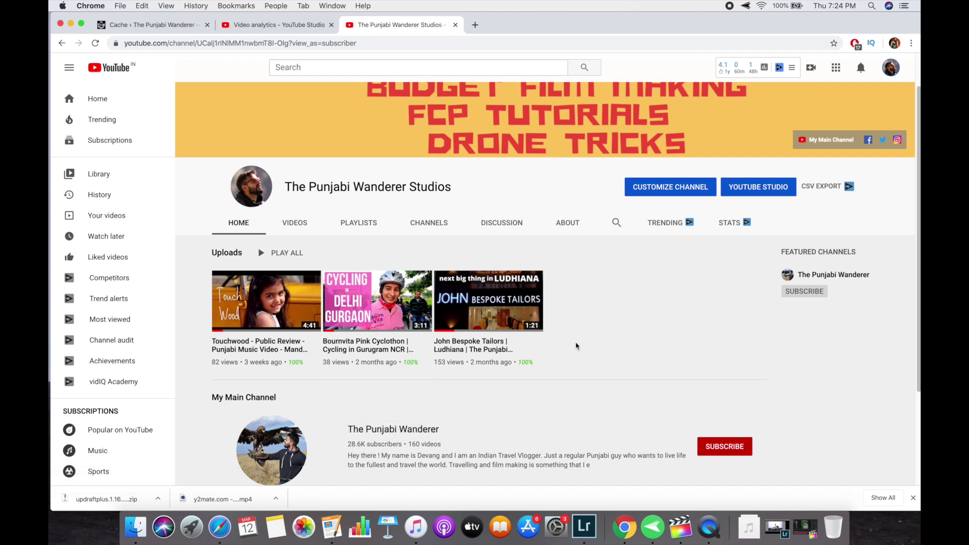
{"action": "scroll", "coordinate": [576, 346], "scroll_direction": "up", "scroll_amount": 2}
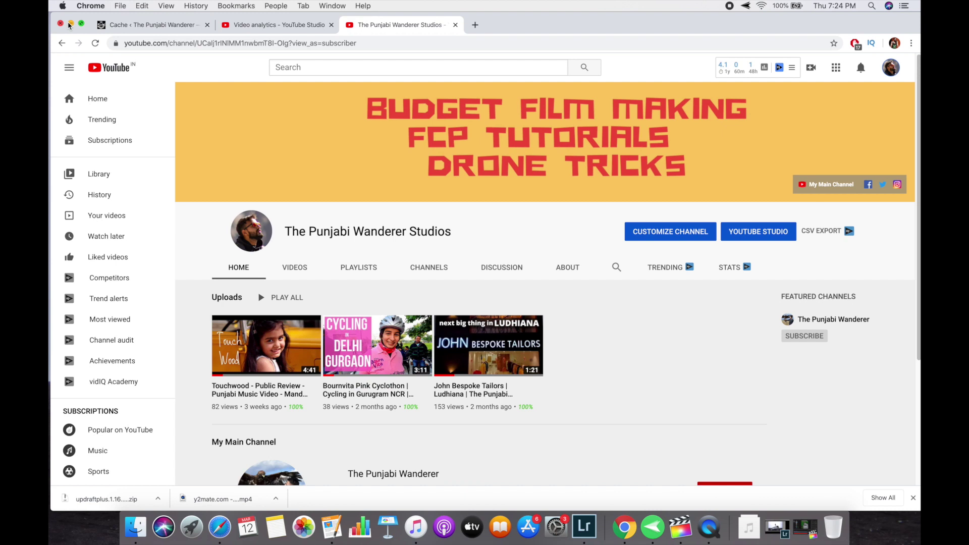
{"action": "left_click", "coordinate": [475, 25]}
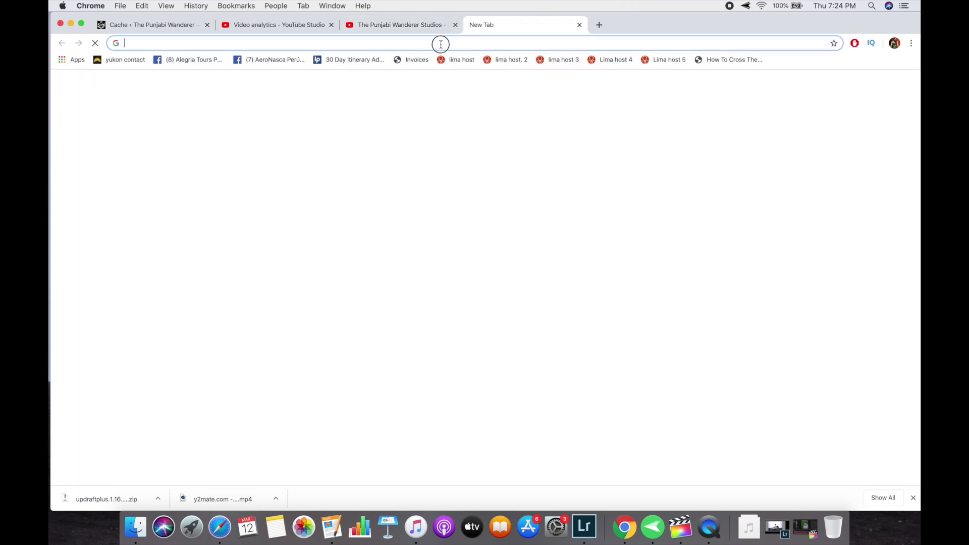
- Load the Instagram profile via 'ins', watch the 'Let's go on a Trippy Ride' post, then close the tab
{"action": "type", "text": "ins"}
{"action": "key", "text": "Return"}
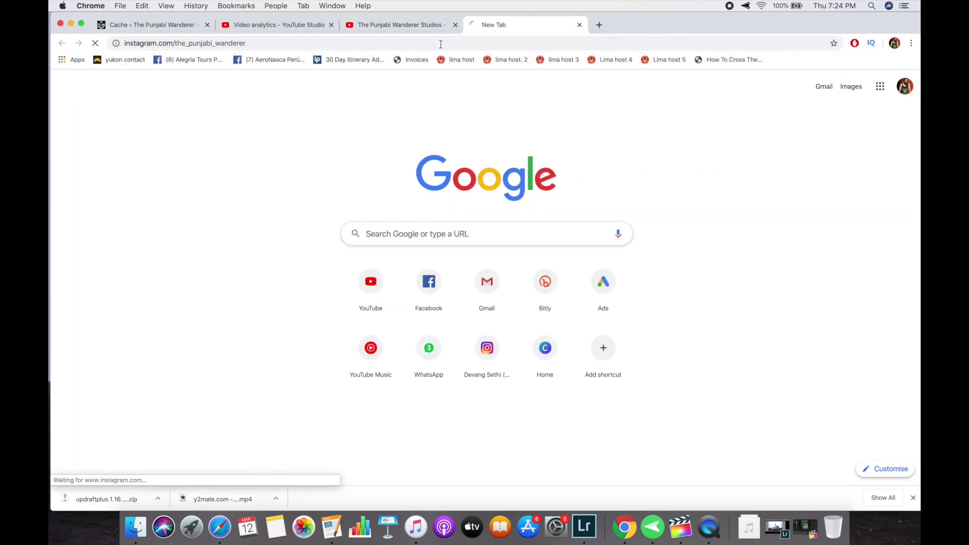
{"action": "scroll", "coordinate": [469, 298], "scroll_direction": "down", "scroll_amount": 3}
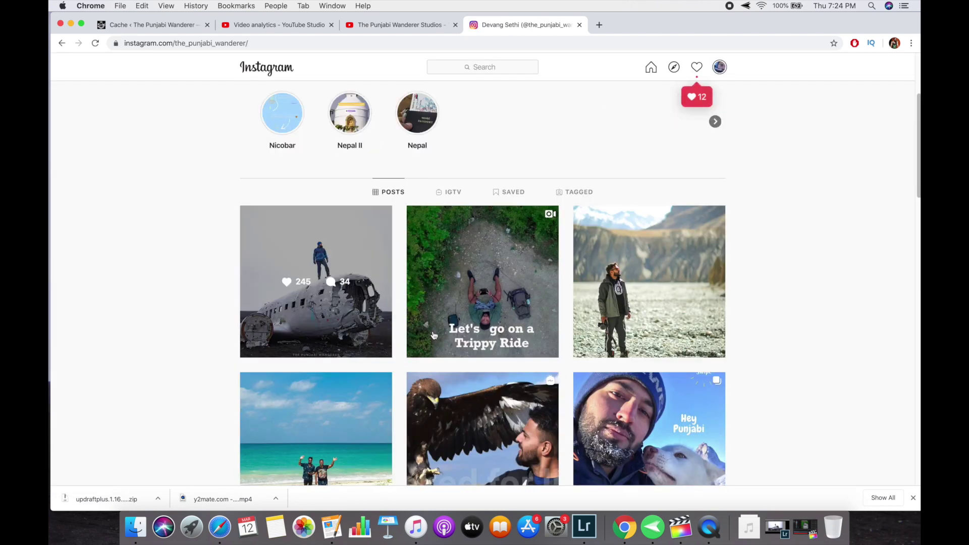
{"action": "left_click", "coordinate": [468, 298]}
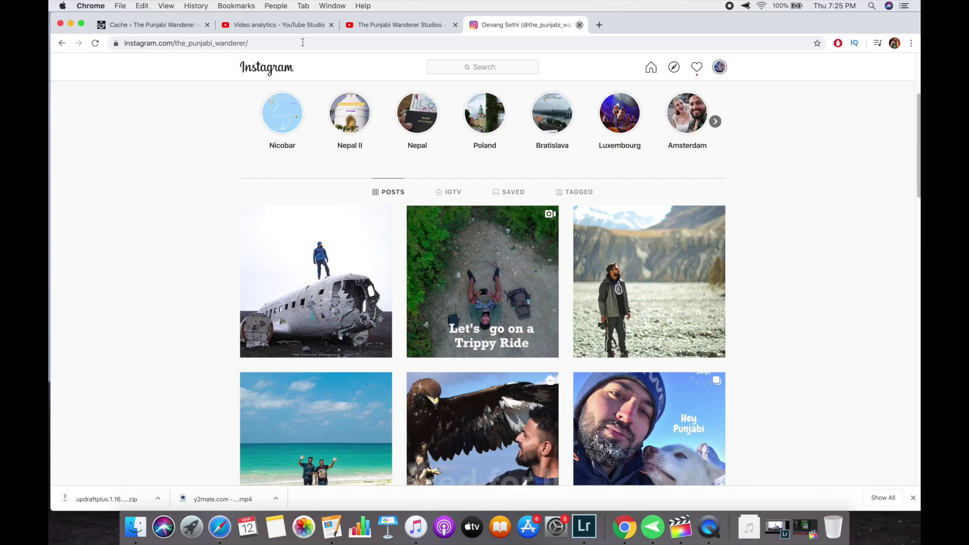
{"action": "left_click", "coordinate": [579, 25]}
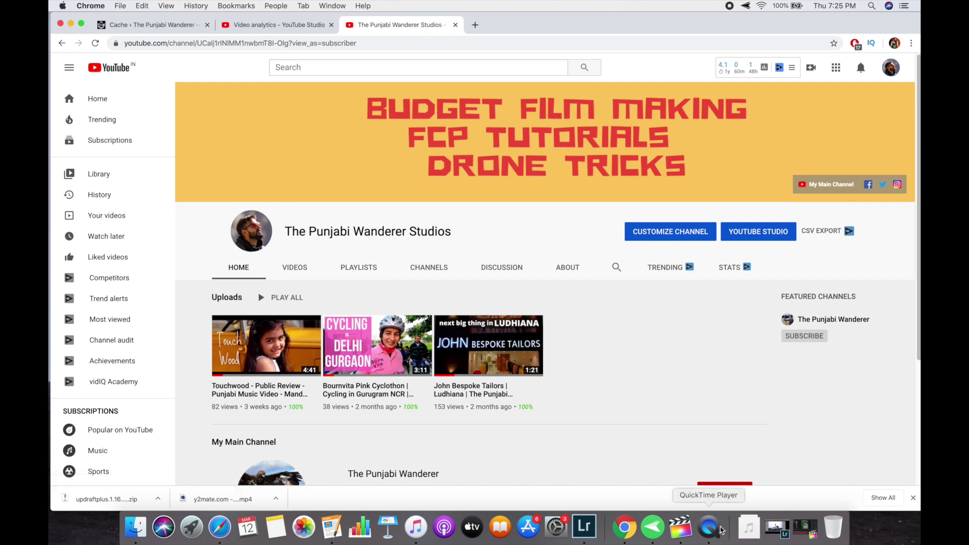
- Switch to Final Cut Pro and scrub Untitled Project 20's opening titles through to 'Sound On'
{"action": "left_click", "coordinate": [679, 527]}
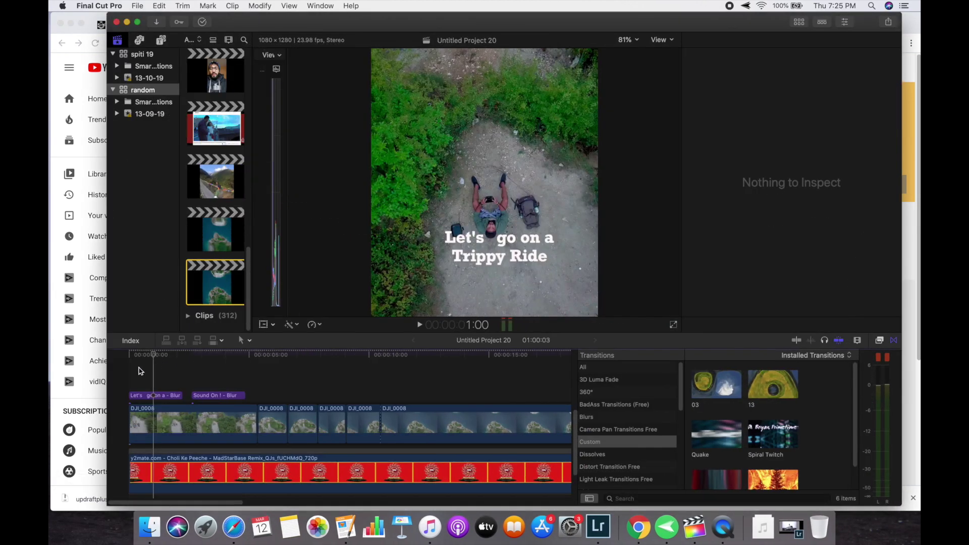
{"action": "left_click", "coordinate": [137, 395]}
{"action": "left_click", "coordinate": [129, 380]}
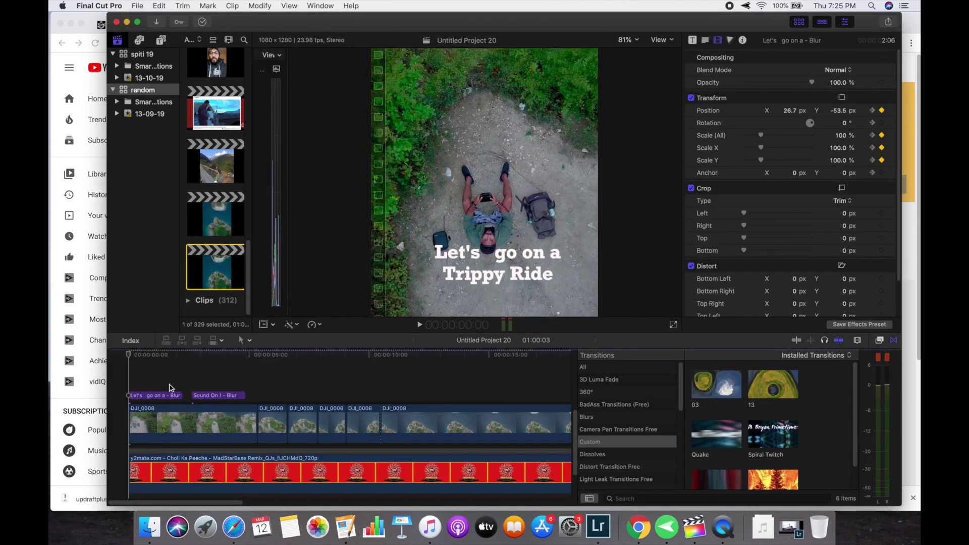
{"action": "left_click_drag", "start_coordinate": [159, 381], "coordinate": [227, 381]}
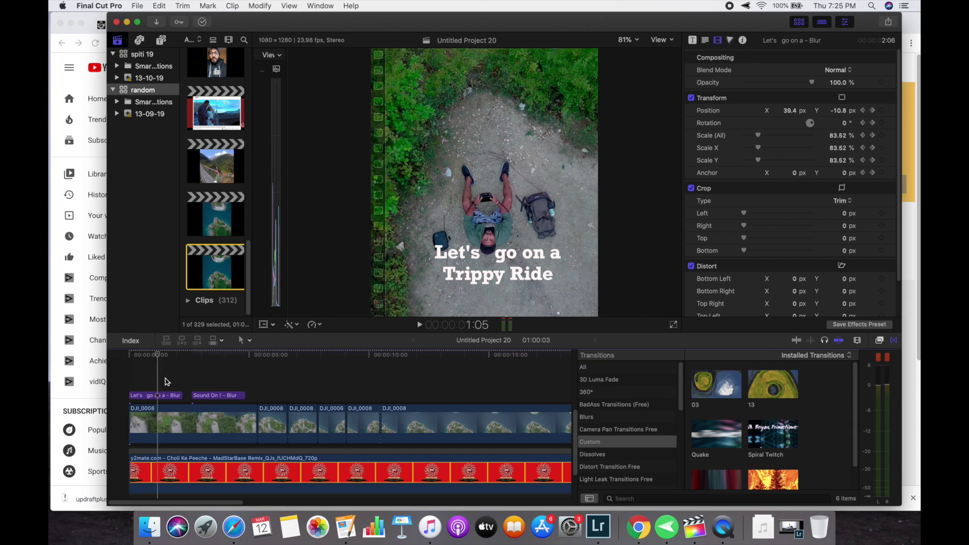
{"action": "left_click", "coordinate": [220, 259]}
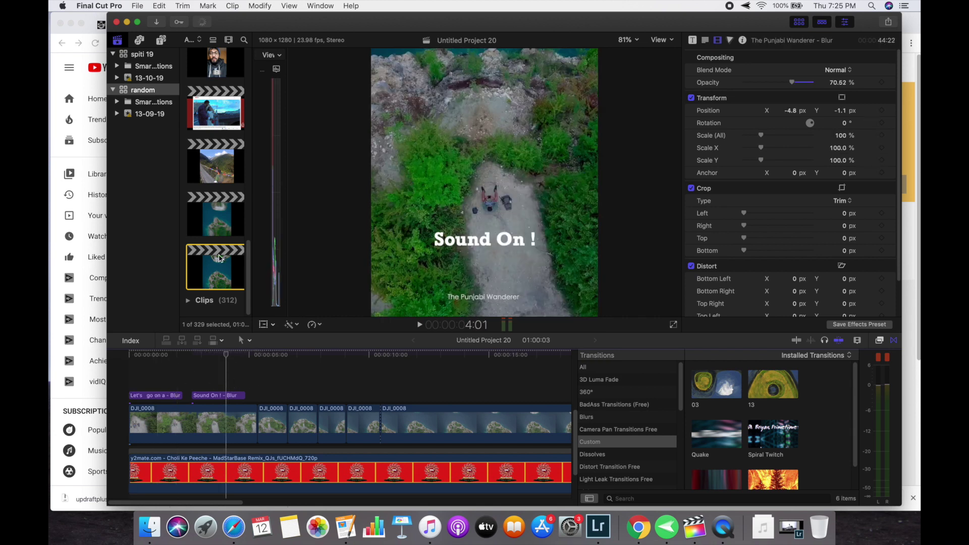
{"action": "left_click", "coordinate": [130, 374]}
{"action": "left_click", "coordinate": [135, 393]}
- Select the music clip and play the opening of the edit with its music
{"action": "scroll", "coordinate": [135, 392], "scroll_direction": "down", "scroll_amount": 1}
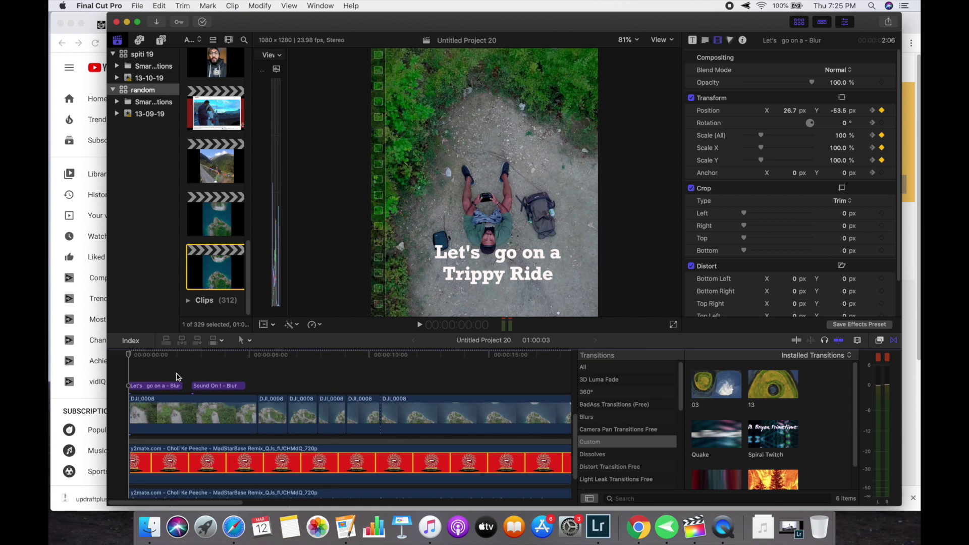
{"action": "left_click", "coordinate": [184, 456]}
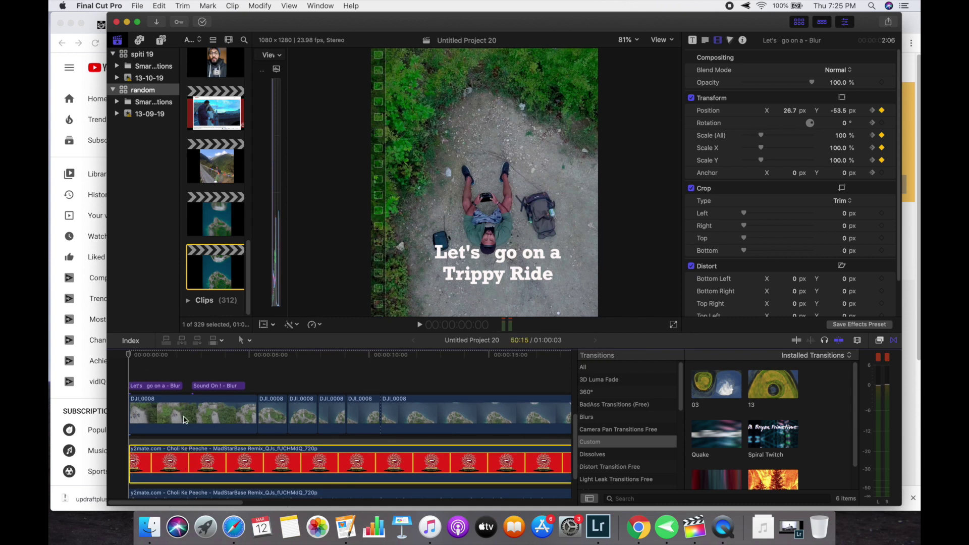
{"action": "key", "text": "space"}
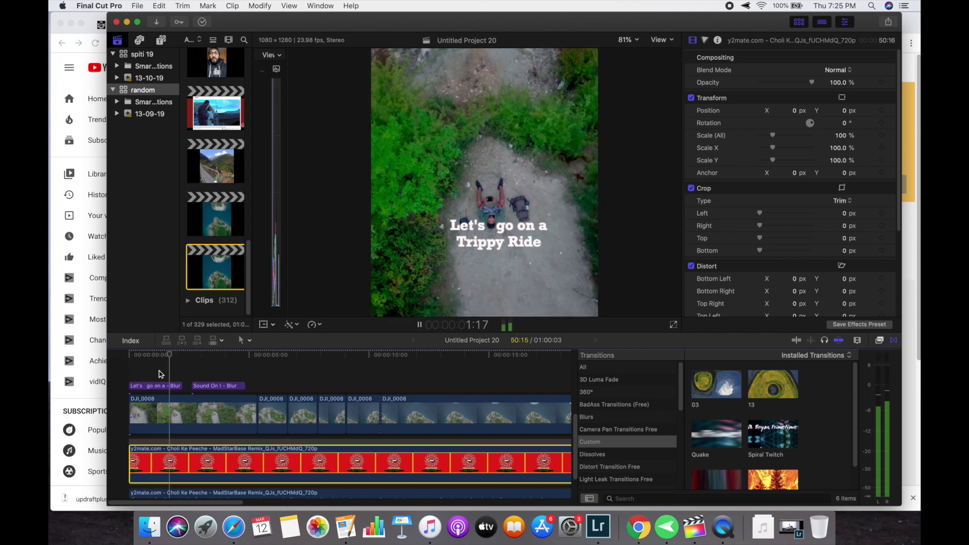
{"action": "key", "text": "space"}
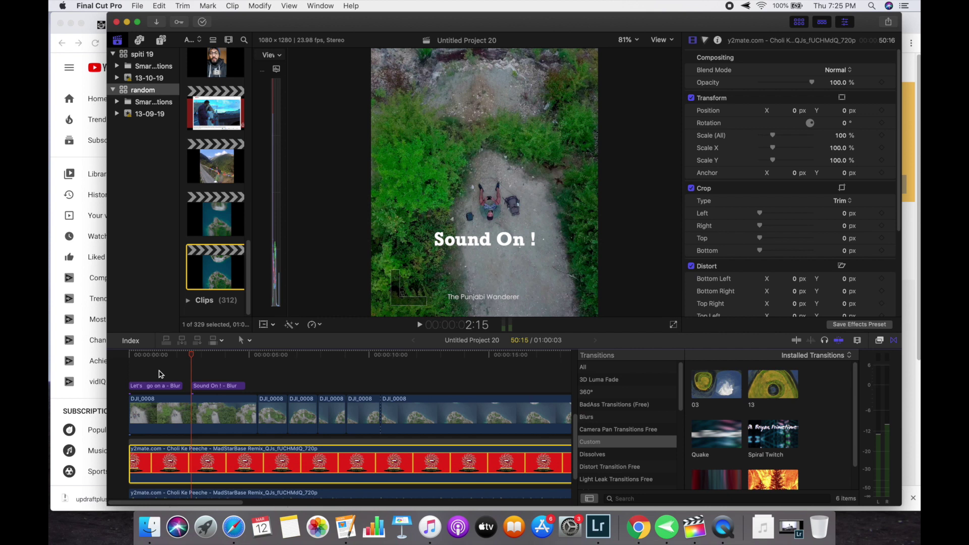
{"action": "left_click", "coordinate": [155, 374]}
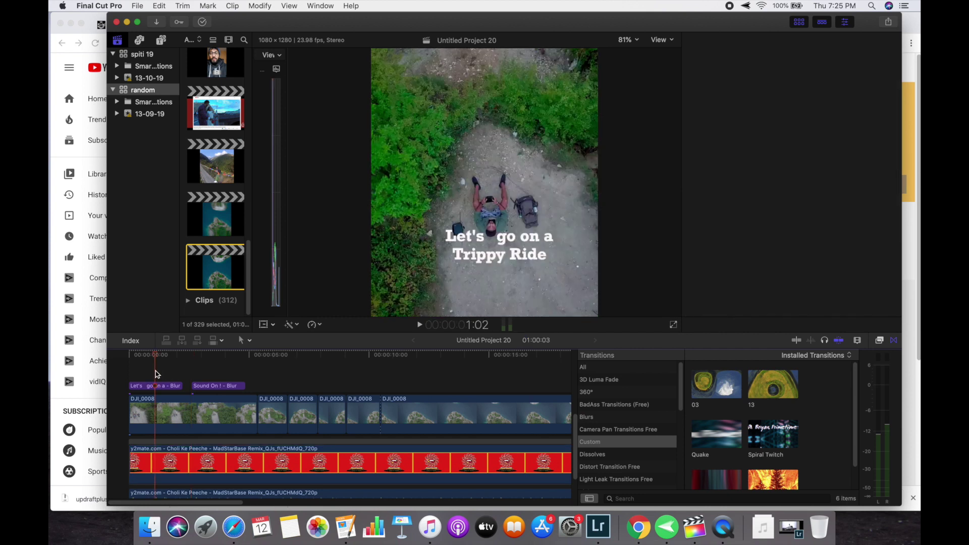
{"action": "key", "text": "space"}
{"action": "key", "text": "space"}
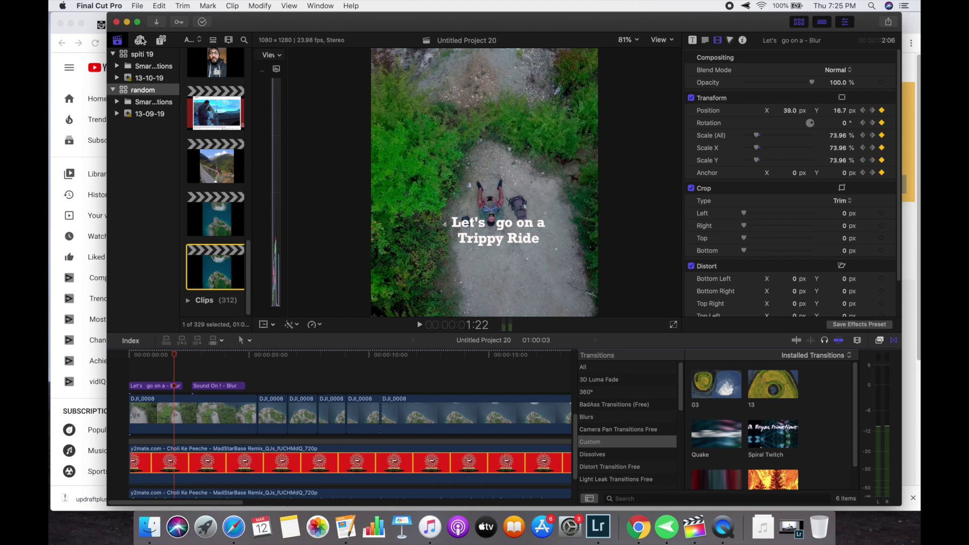
{"action": "left_click", "coordinate": [136, 6]}
- Create a new project with a Custom video format at 1080 × 1280 resolution
{"action": "mouse_move", "coordinate": [154, 21]}
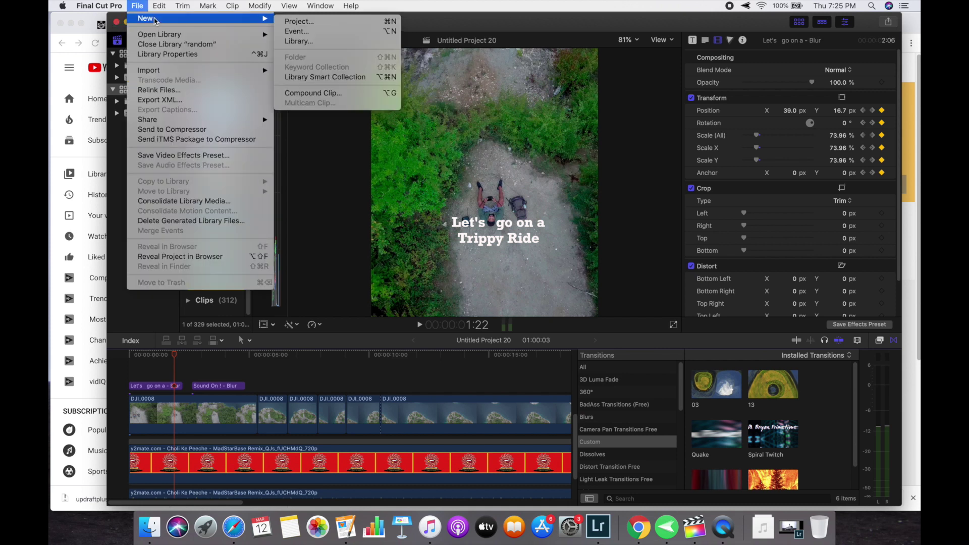
{"action": "left_click", "coordinate": [293, 21]}
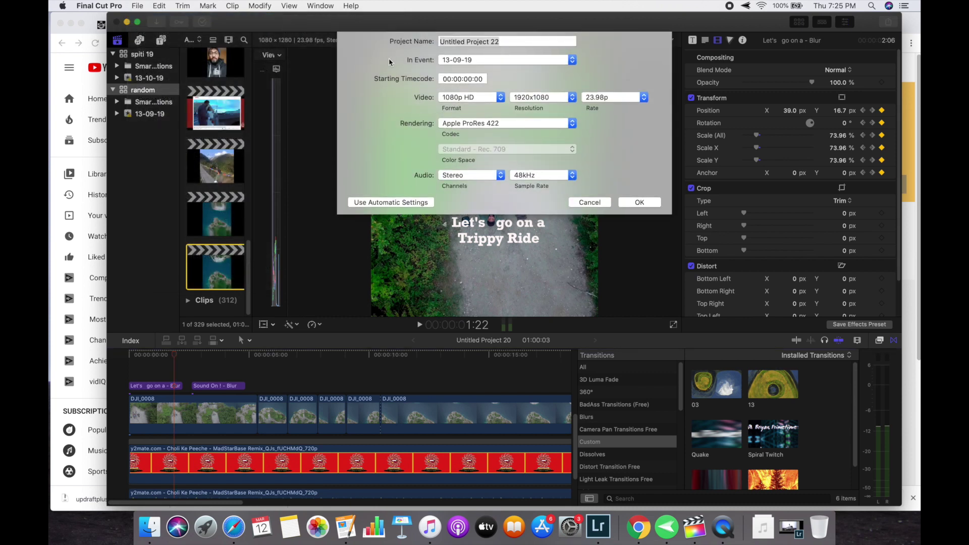
{"action": "left_click", "coordinate": [482, 100]}
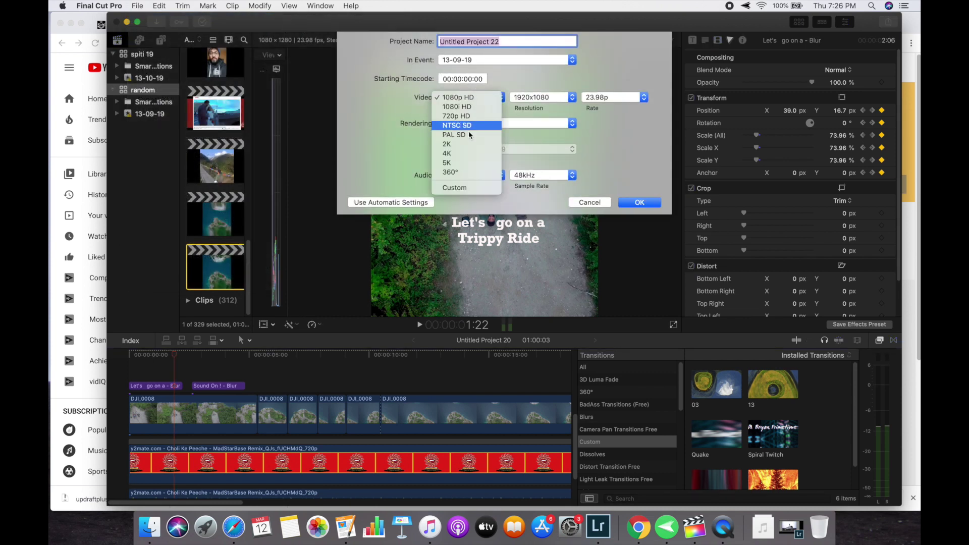
{"action": "left_click", "coordinate": [466, 188]}
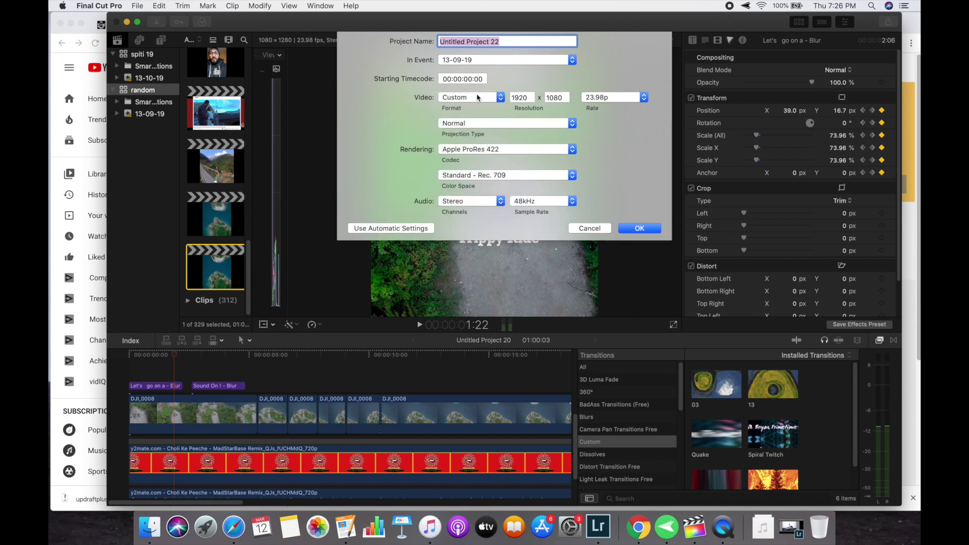
{"action": "double_click", "coordinate": [527, 99]}
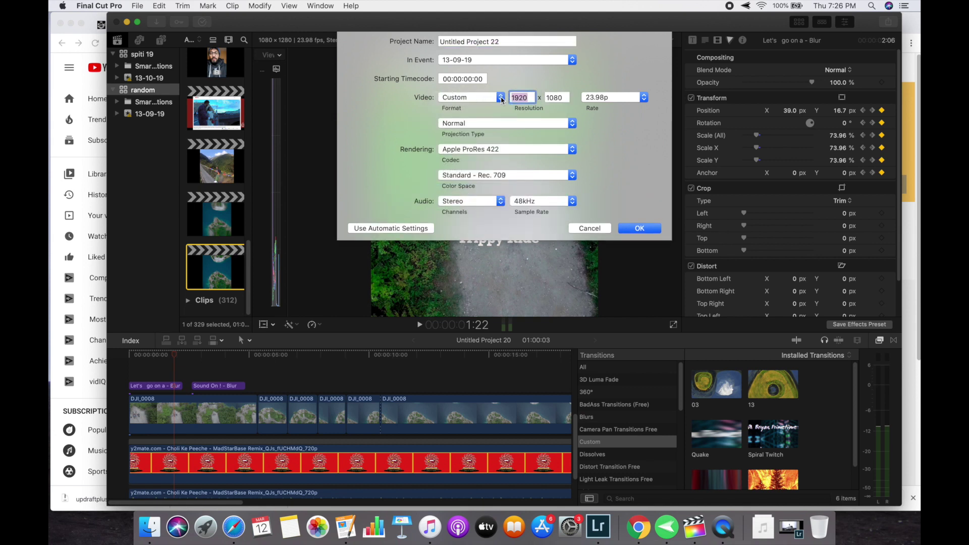
{"action": "type", "text": "10"}
{"action": "double_click", "coordinate": [554, 97]}
{"action": "type", "text": "1"}
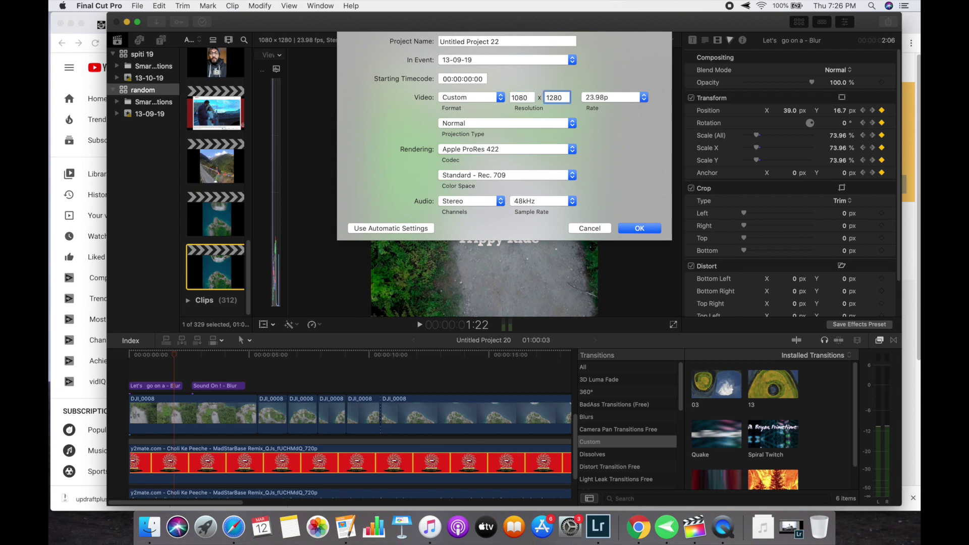
{"action": "left_click", "coordinate": [638, 227]}
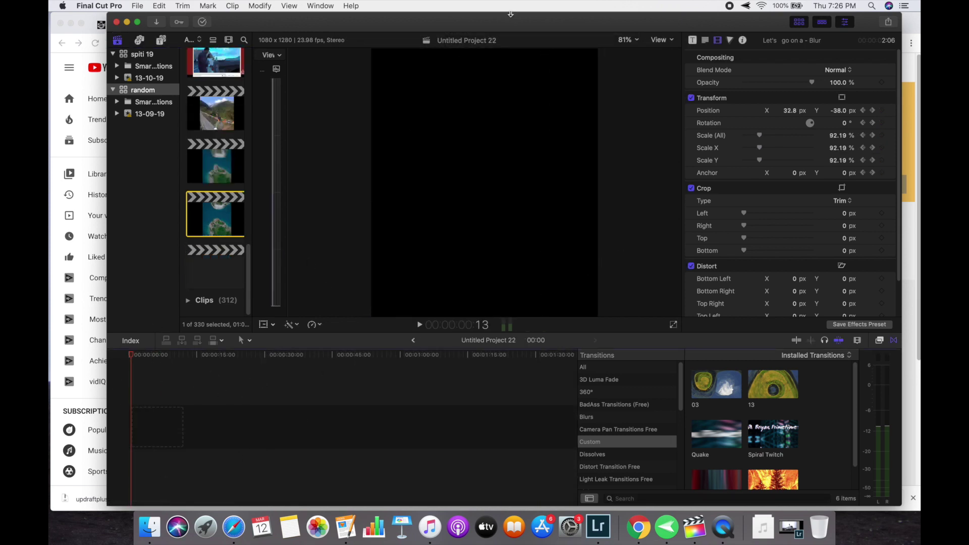
- Drag the DJI_0008 drone clip from the desktop into the Untitled Project 22 timeline
{"action": "left_click_drag", "start_coordinate": [531, 20], "coordinate": [497, 69]}
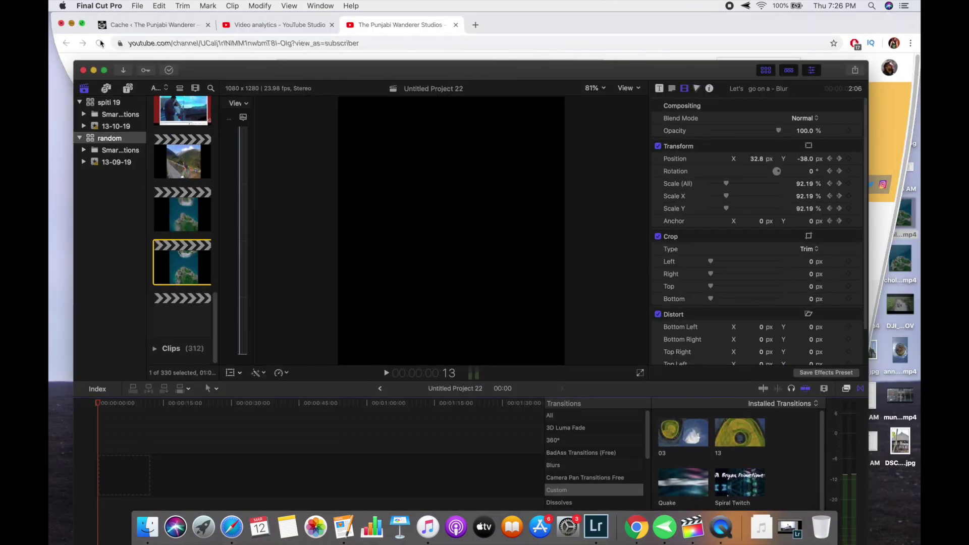
{"action": "mouse_move", "coordinate": [227, 71]}
{"action": "left_mouse_down"}
{"action": "mouse_move", "coordinate": [188, 3]}
{"action": "mouse_move", "coordinate": [344, 108]}
{"action": "left_mouse_up"}
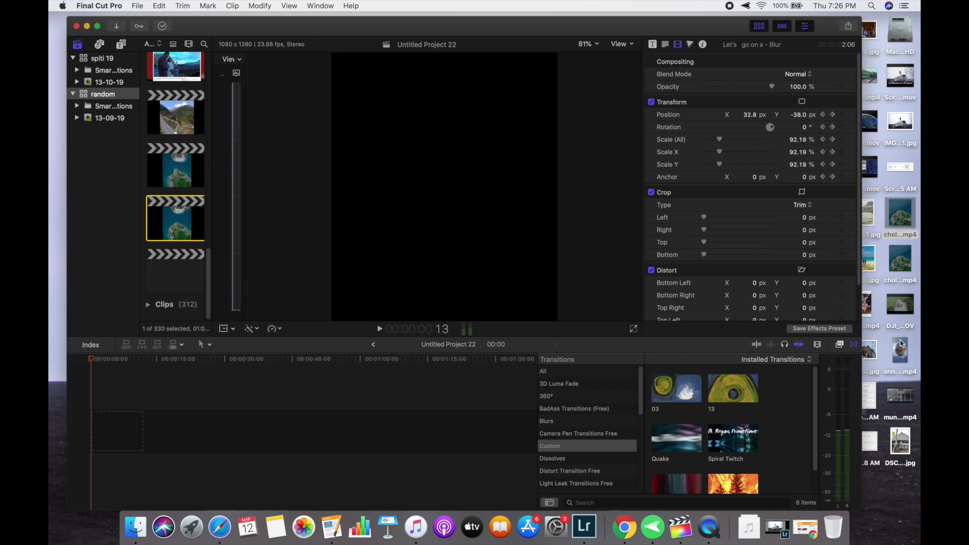
{"action": "left_click_drag", "start_coordinate": [895, 306], "coordinate": [266, 427]}
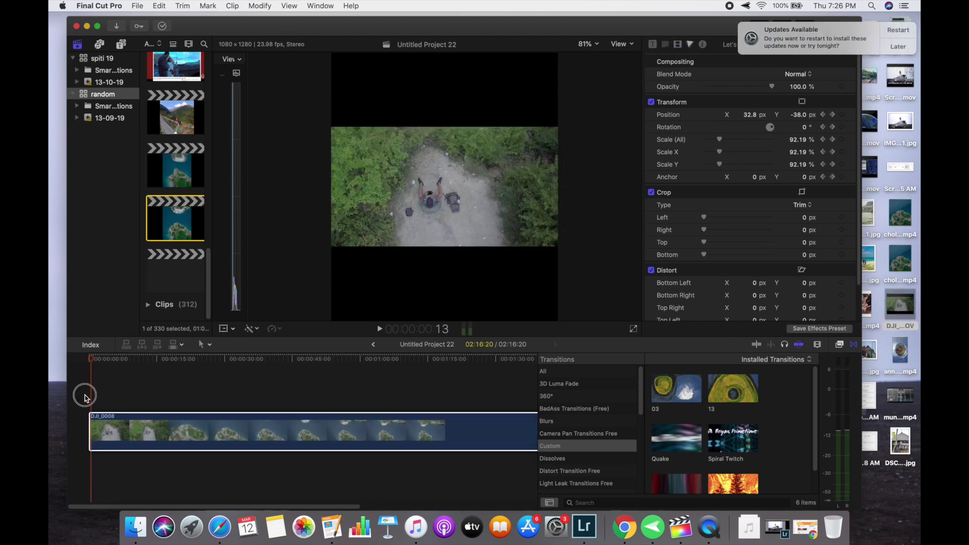
- Open the Inspector and select DJI_0008 at its island shot near 28 seconds
{"action": "key", "text": "super+4"}
{"action": "key", "text": "space"}
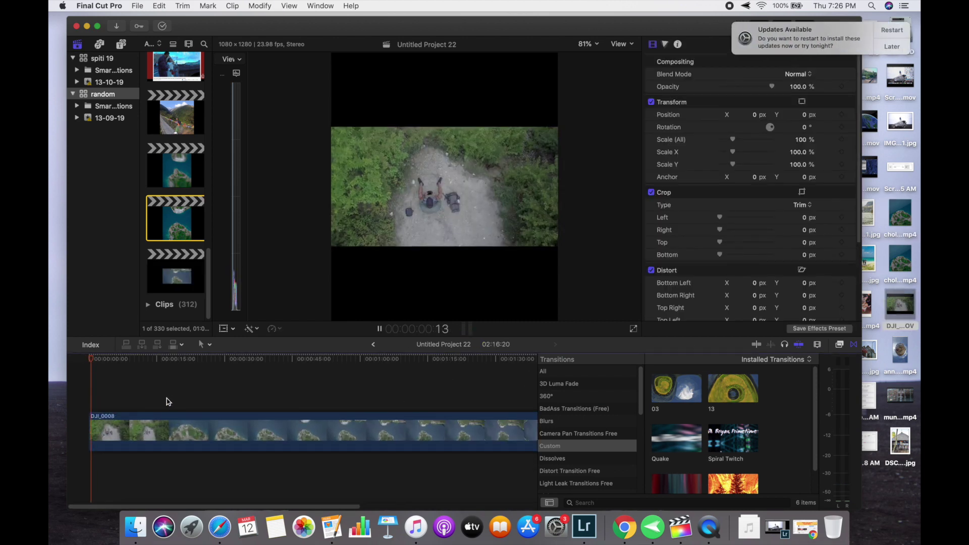
{"action": "left_click", "coordinate": [218, 404]}
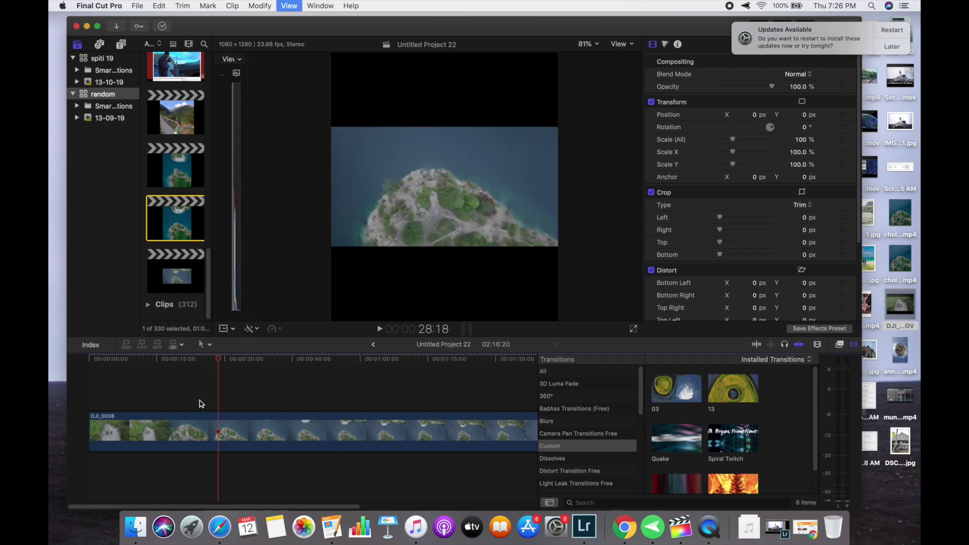
{"action": "left_click", "coordinate": [221, 429]}
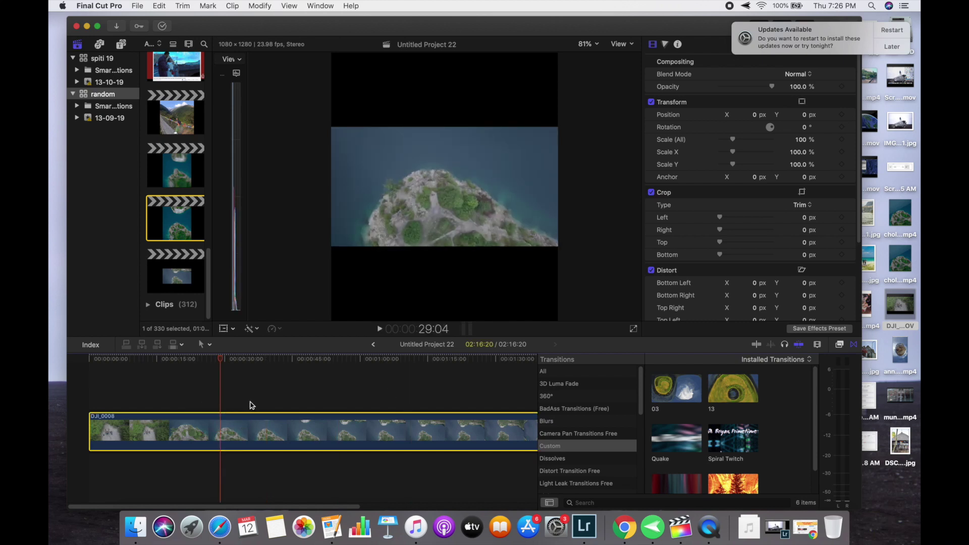
{"action": "left_click_drag", "start_coordinate": [384, 22], "coordinate": [421, 23]}
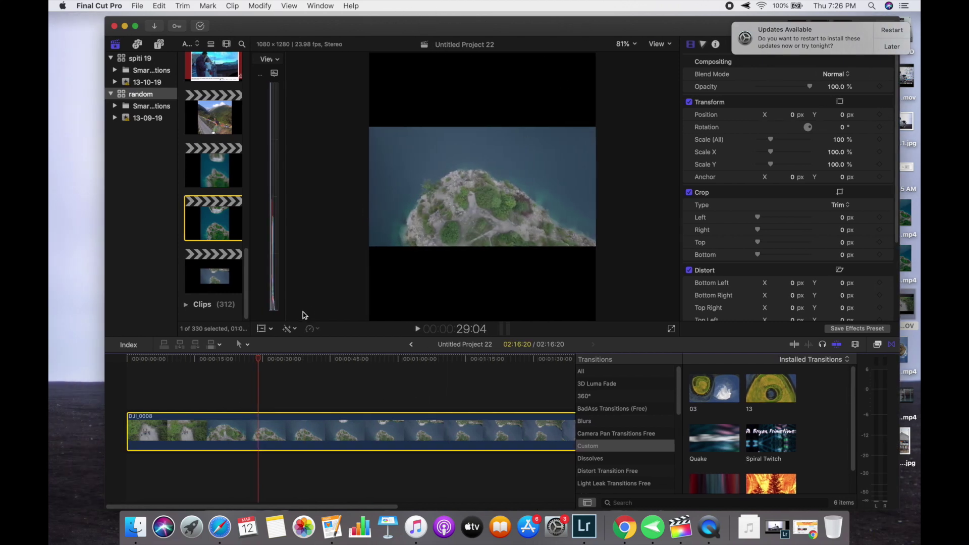
- Turn on the on-screen Transform controls and postpone the software update until tomorrow
{"action": "left_click", "coordinate": [269, 328]}
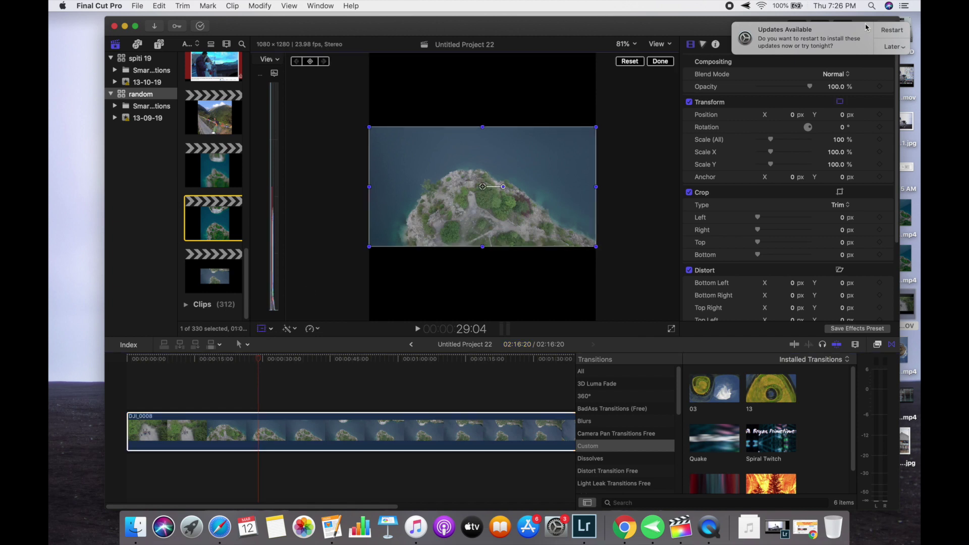
{"action": "left_click", "coordinate": [892, 46]}
{"action": "left_click", "coordinate": [867, 96]}
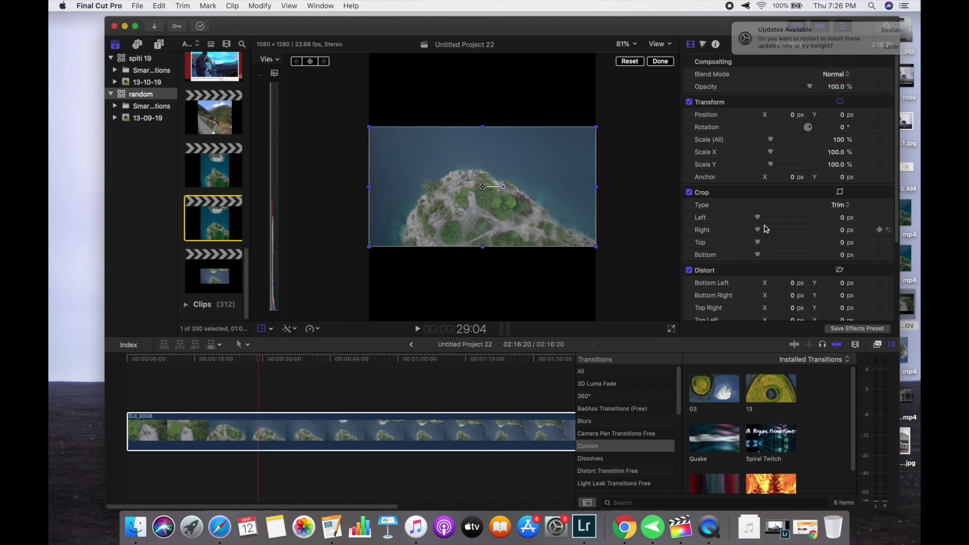
- Scale DJI_0008 to 232% and move it right to X 69.3 px to fill the frame
{"action": "left_click_drag", "start_coordinate": [771, 139], "coordinate": [791, 142]}
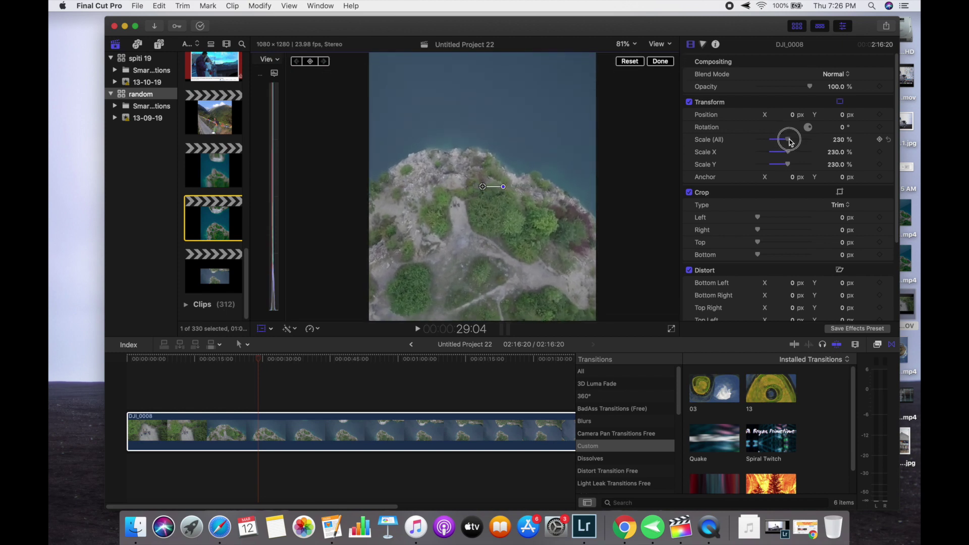
{"action": "left_click_drag", "start_coordinate": [488, 182], "coordinate": [500, 190]}
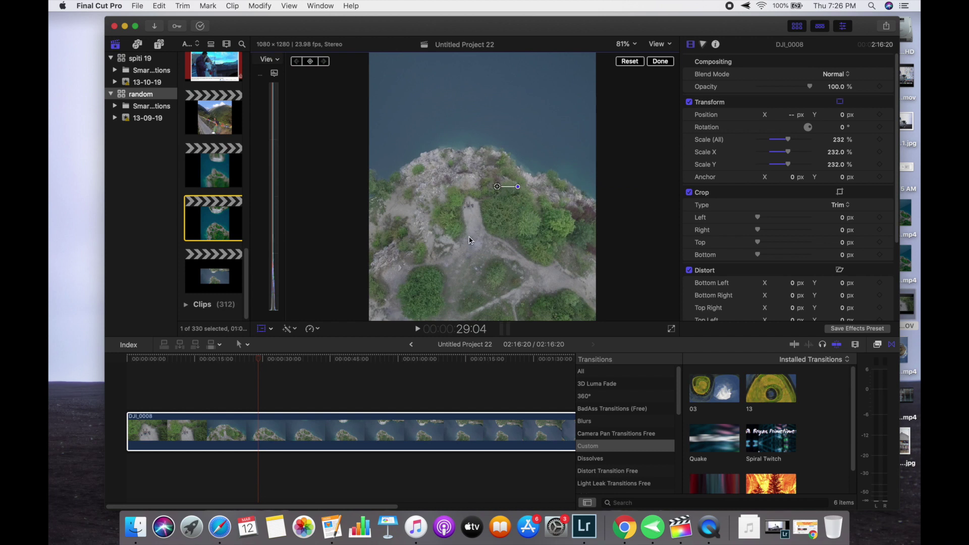
{"action": "left_click", "coordinate": [308, 395]}
{"action": "left_click", "coordinate": [383, 390]}
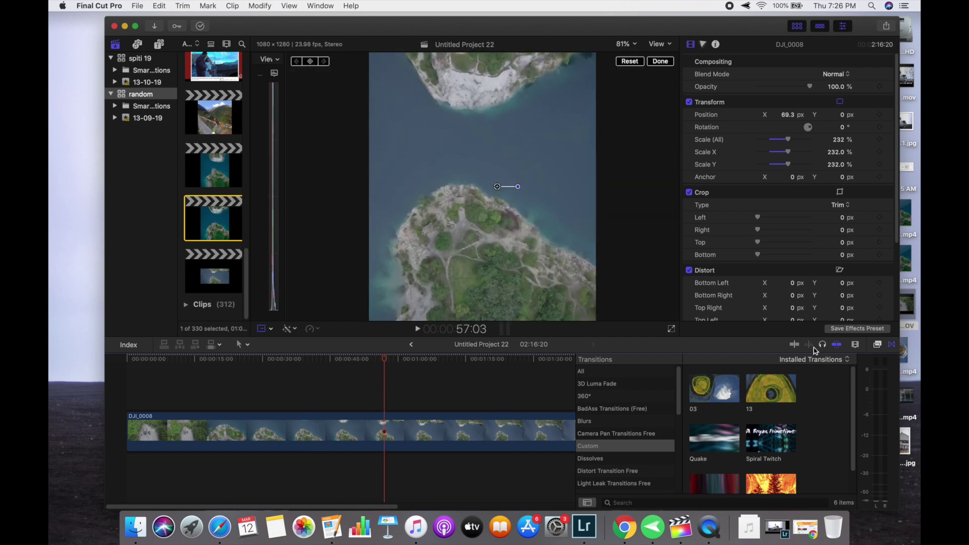
{"action": "left_click", "coordinate": [879, 345]}
- Search the effects for mLut and apply it to the DJI_0008 clip
{"action": "left_click", "coordinate": [631, 501]}
{"action": "type", "text": "ut"}
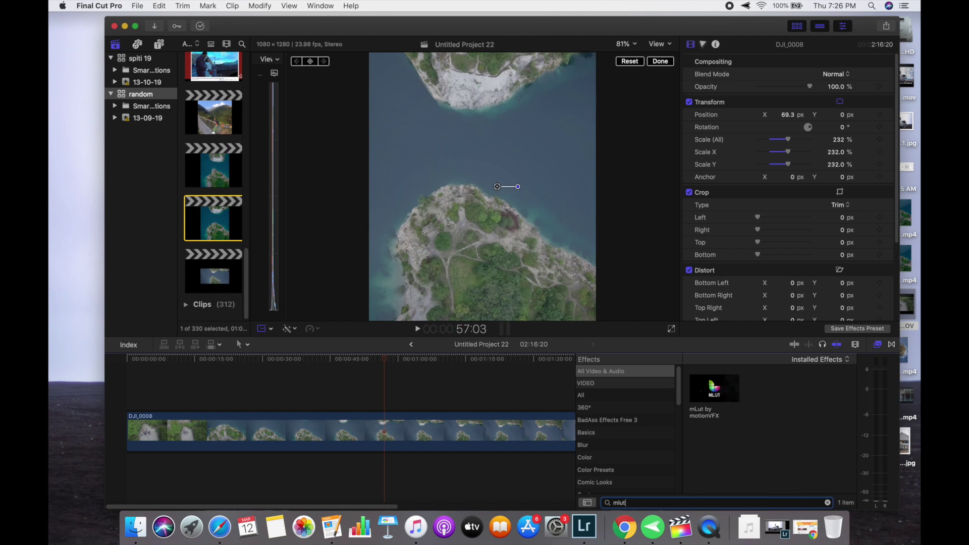
{"action": "left_click_drag", "start_coordinate": [700, 402], "coordinate": [386, 433]}
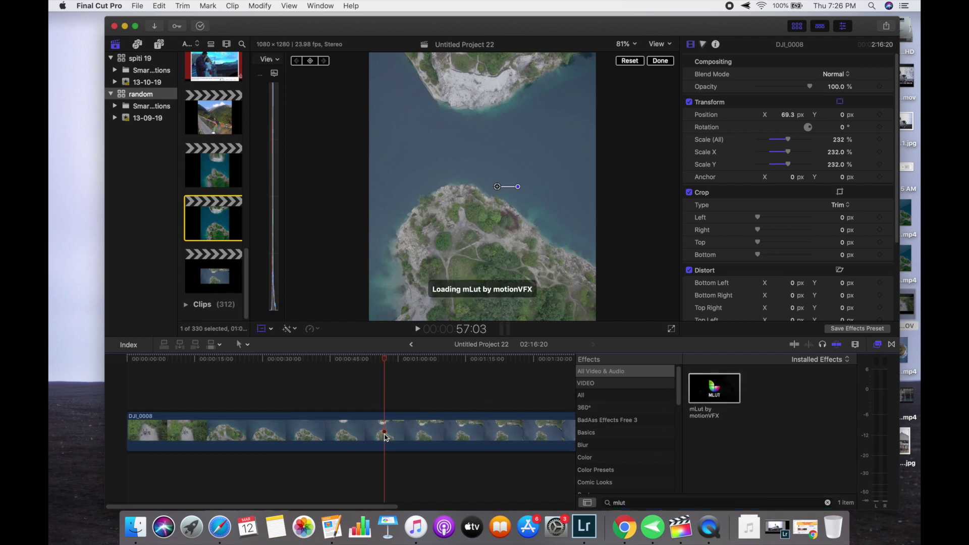
{"action": "left_click", "coordinate": [412, 430]}
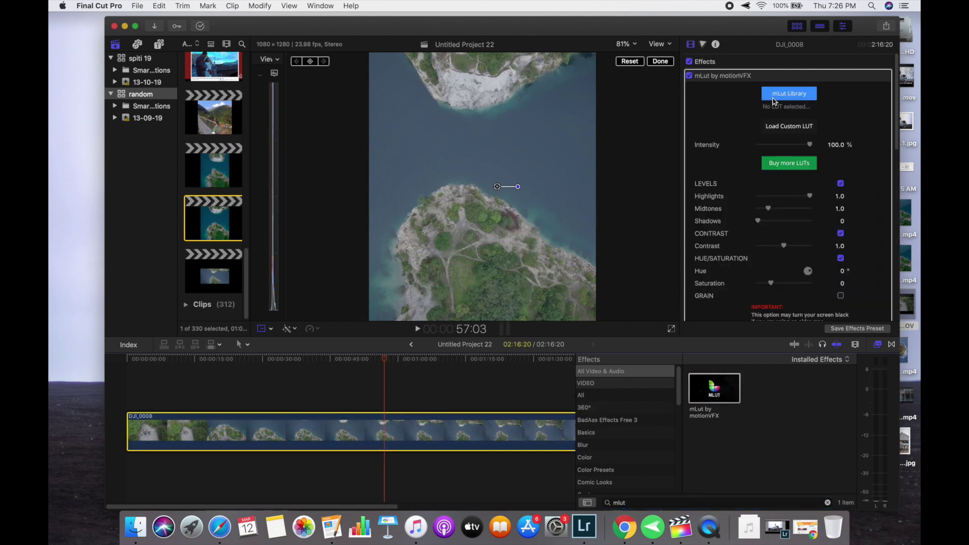
- Load the custom LUT U-DJI-DLOG-V2-LTR.cube from the DJI D-Log to Rec.709 folder into mLut
{"action": "left_click", "coordinate": [779, 127]}
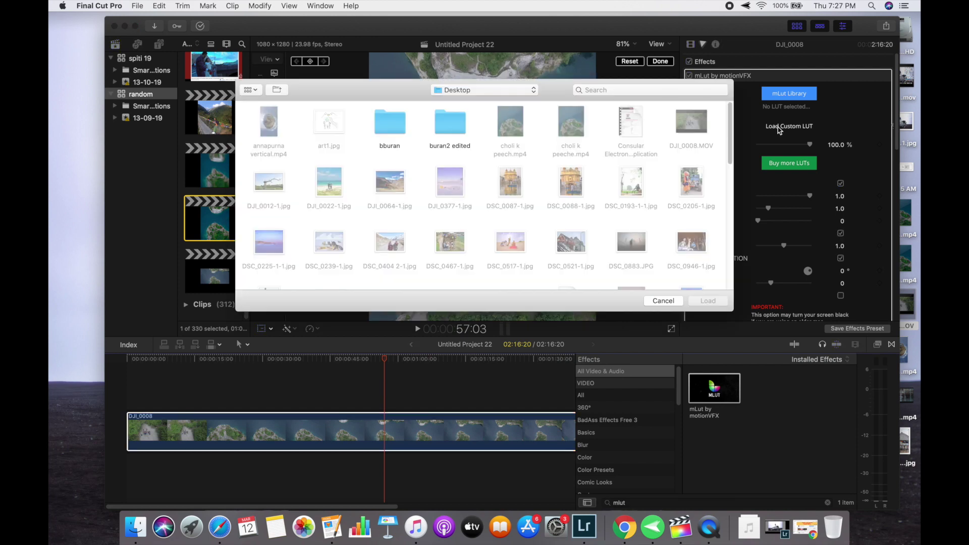
{"action": "left_click", "coordinate": [489, 90]}
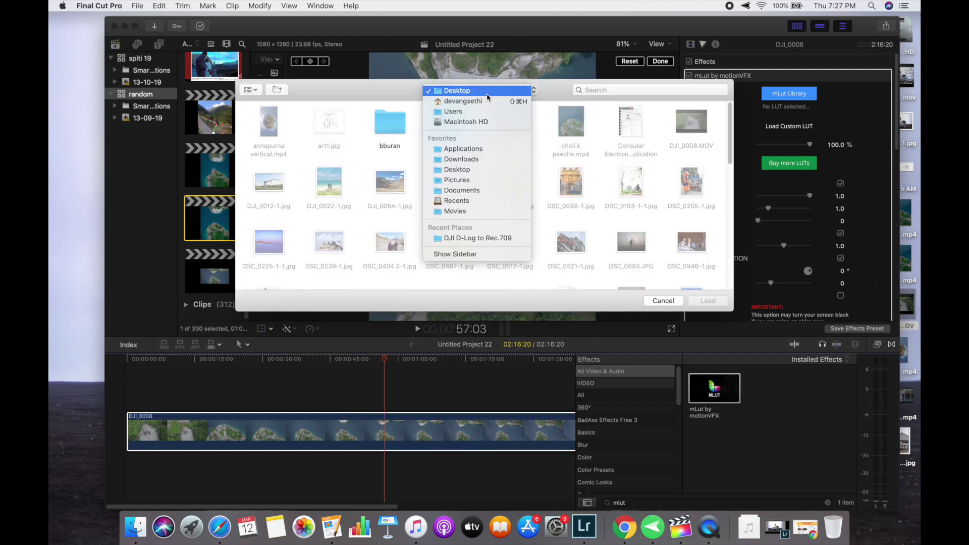
{"action": "left_click", "coordinate": [472, 238]}
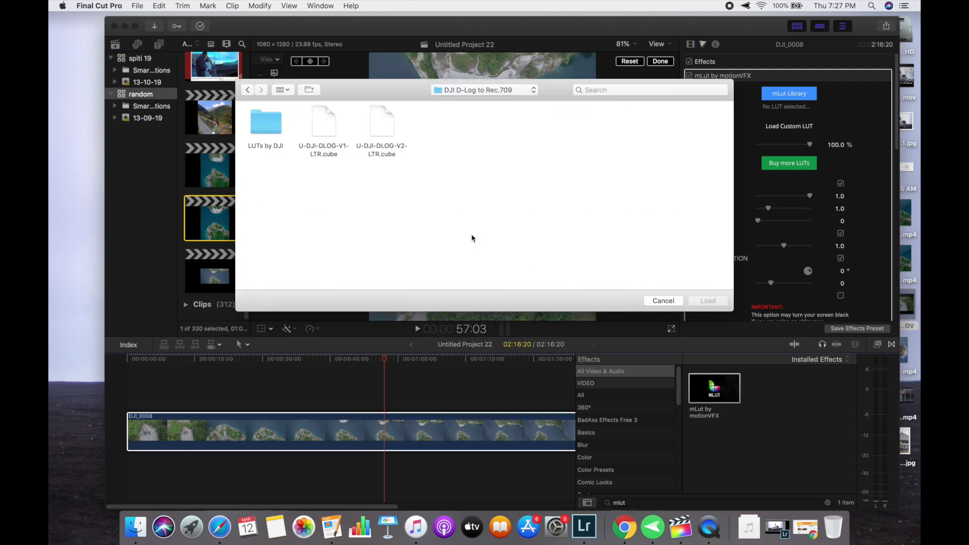
{"action": "left_click", "coordinate": [385, 130]}
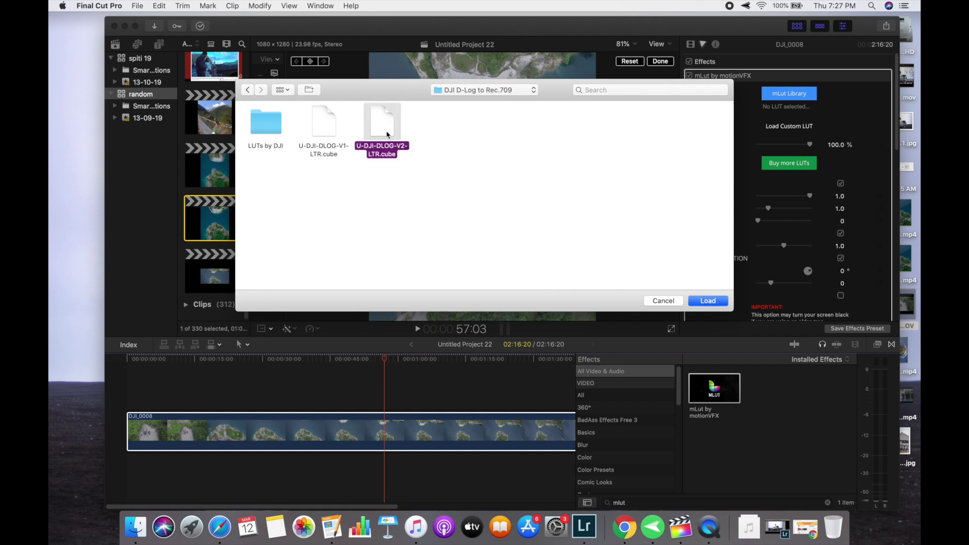
{"action": "left_click", "coordinate": [707, 301]}
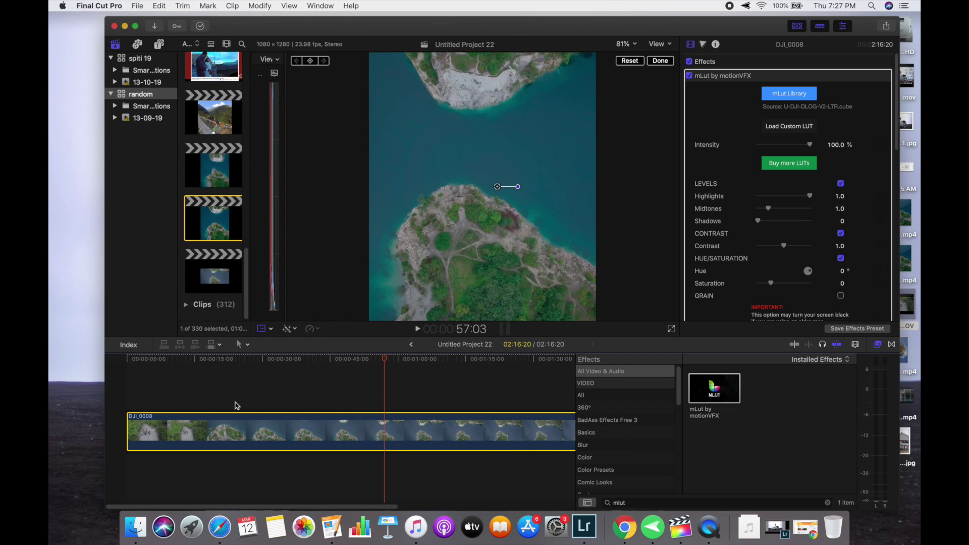
{"action": "left_click", "coordinate": [268, 407]}
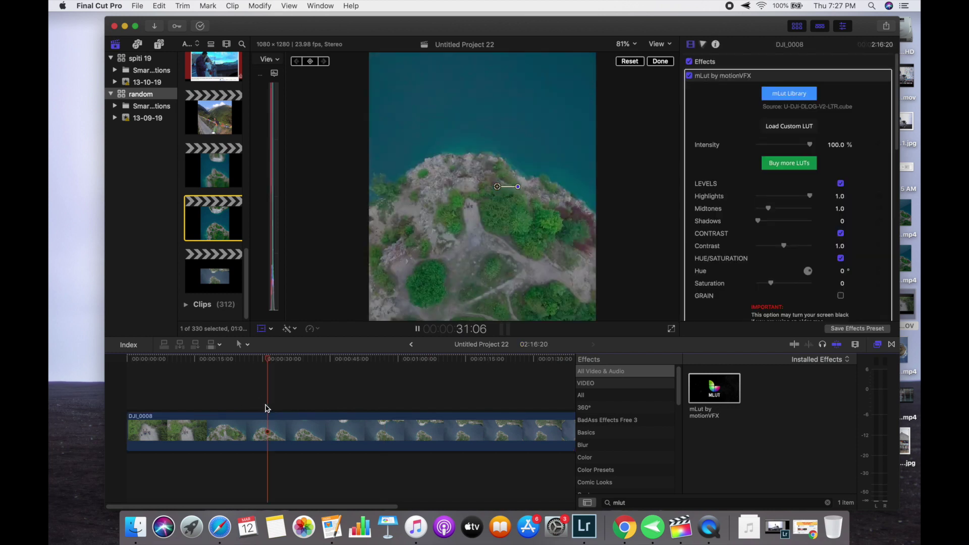
- Compare mLut off and on, then set Midtones 0.86, Contrast 1.15 and Saturation 0.28
{"action": "key", "text": "space"}
{"action": "key", "text": "space"}
{"action": "left_click", "coordinate": [690, 77]}
{"action": "left_click", "coordinate": [690, 76]}
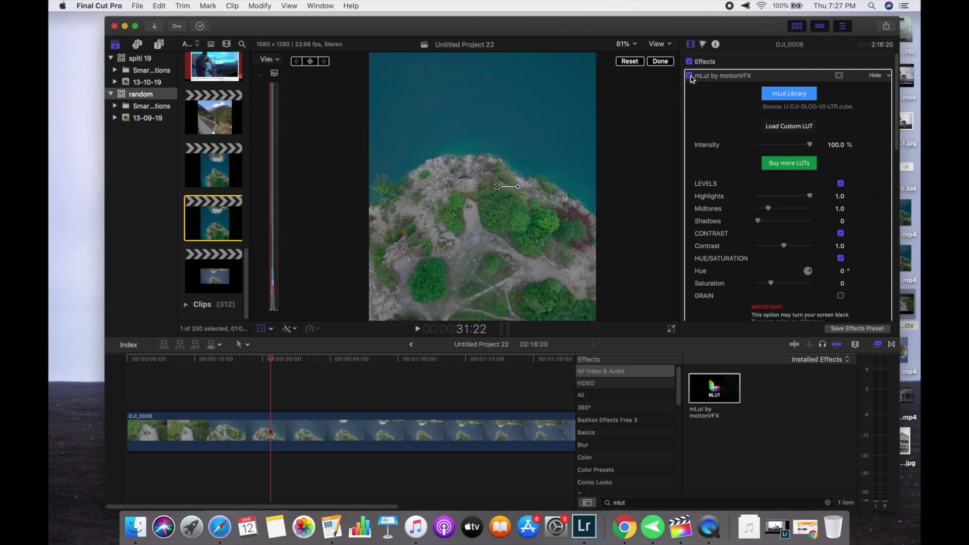
{"action": "left_click_drag", "start_coordinate": [769, 210], "coordinate": [766, 211]}
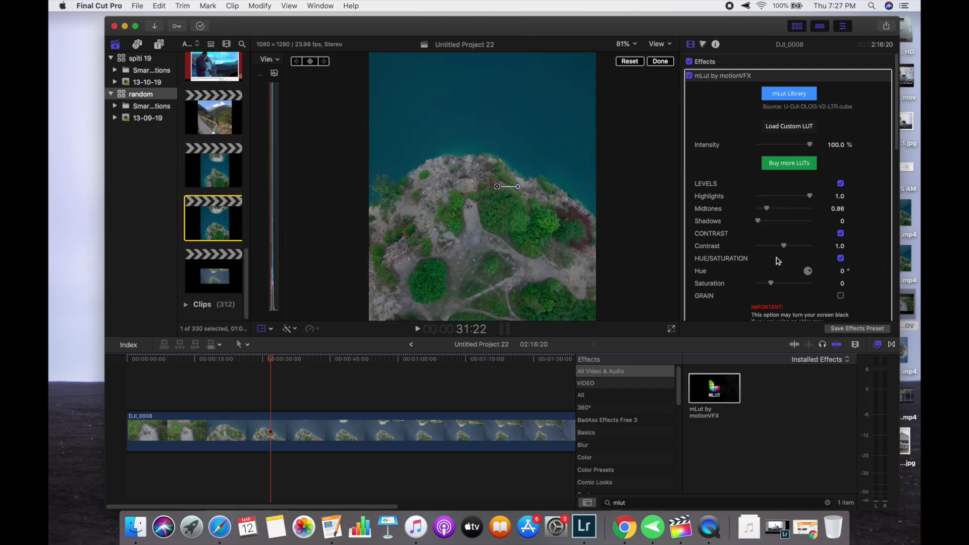
{"action": "left_click_drag", "start_coordinate": [782, 248], "coordinate": [788, 247]}
{"action": "left_click_drag", "start_coordinate": [774, 286], "coordinate": [777, 284]}
{"action": "left_click_drag", "start_coordinate": [814, 201], "coordinate": [830, 204]}
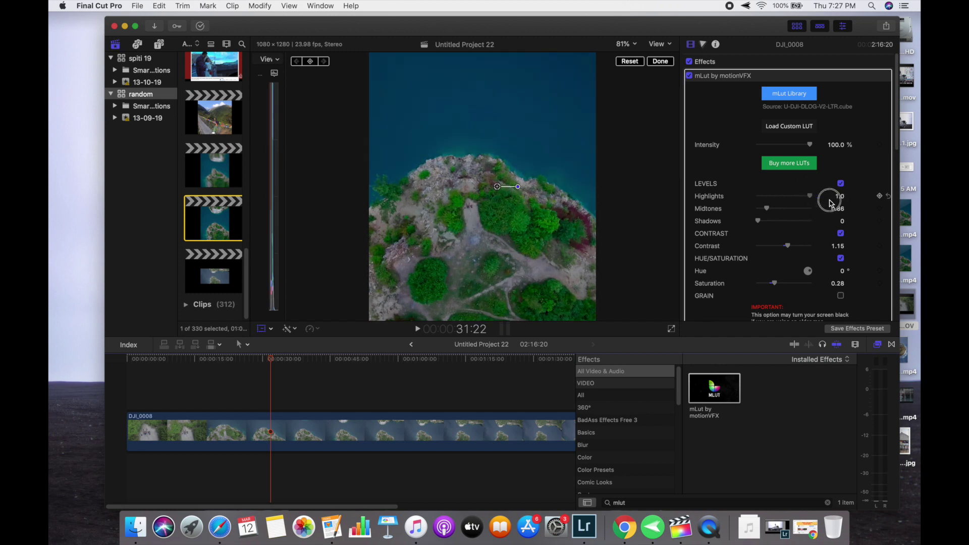
{"action": "left_click", "coordinate": [310, 408]}
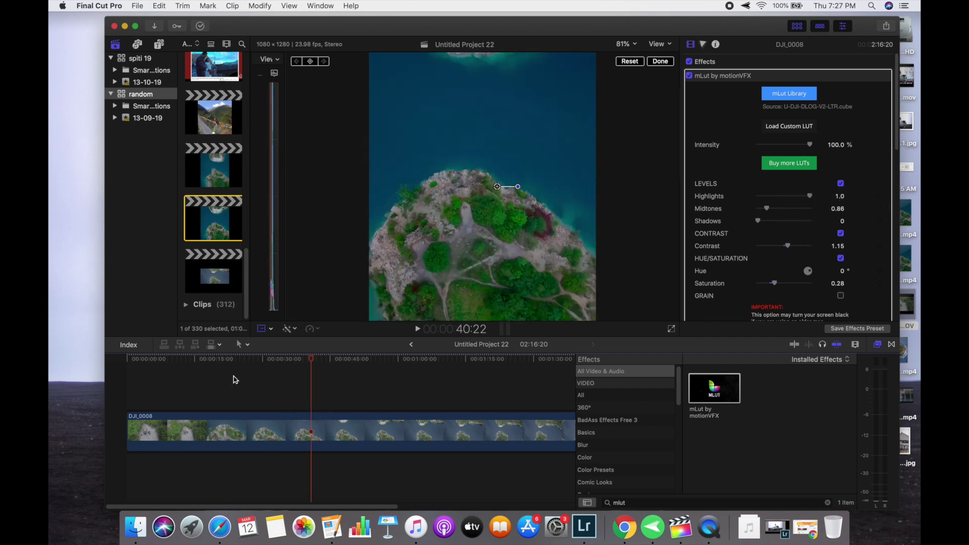
{"action": "left_click", "coordinate": [138, 527]}
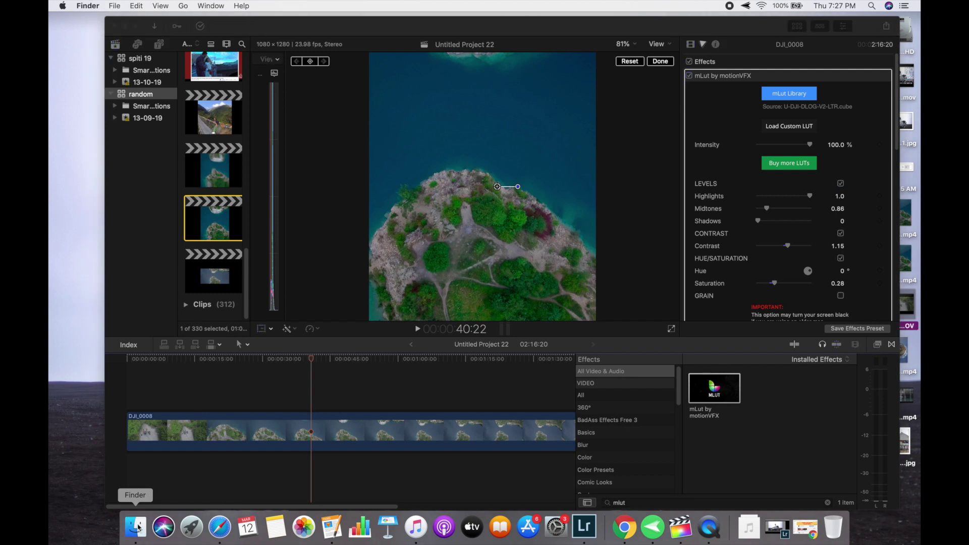
- Drag the y2mate 'Choli Ke Peeche' remix .mp4 from Downloads onto the timeline below DJI_0008
{"action": "left_click", "coordinate": [269, 91]}
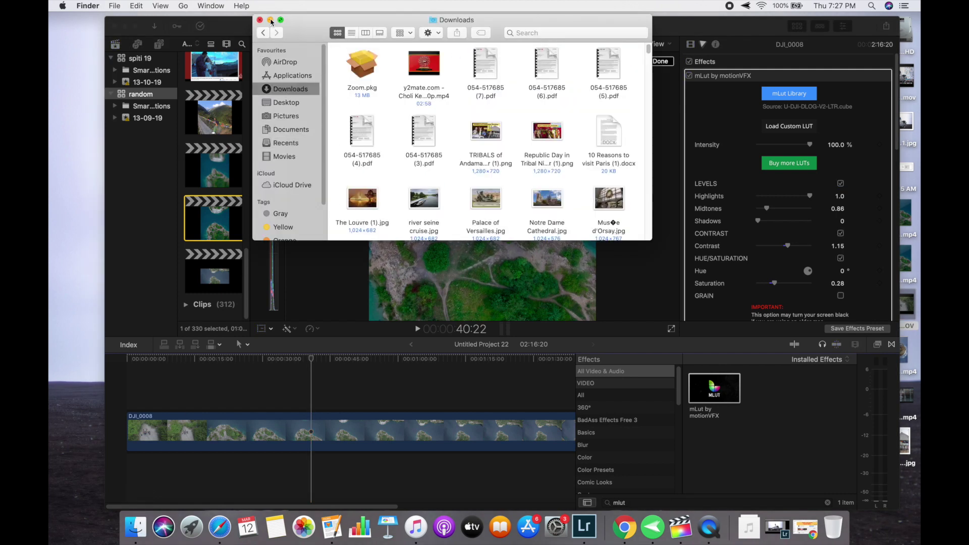
{"action": "left_click_drag", "start_coordinate": [439, 71], "coordinate": [119, 477]}
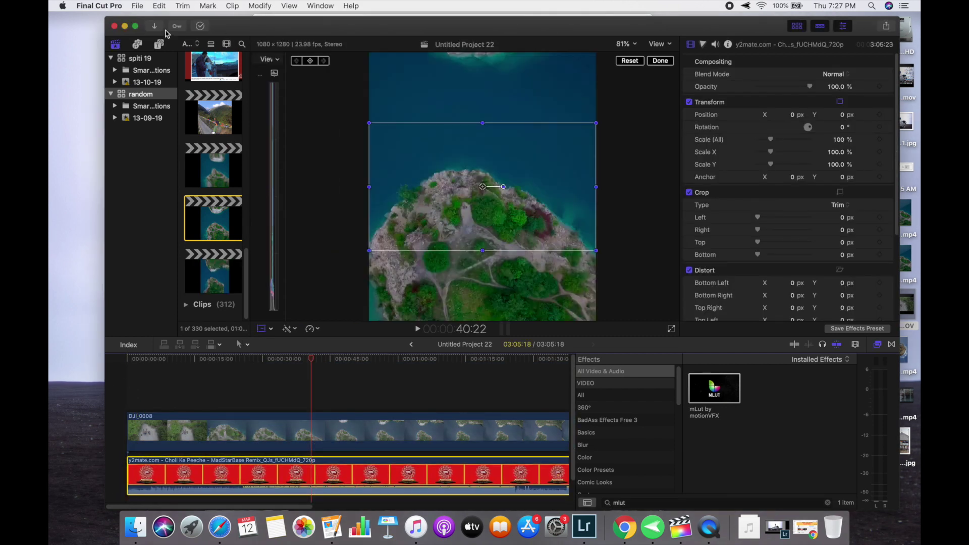
{"action": "left_click", "coordinate": [126, 399]}
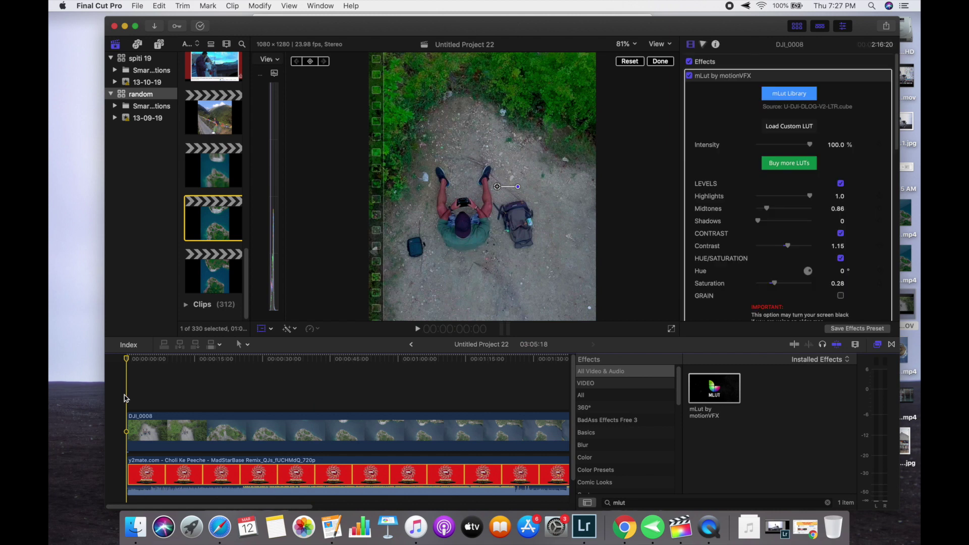
- Split DJI_0008 near 10 seconds, line the music up with the playhead, and delete the short opening piece
{"action": "key", "text": "space"}
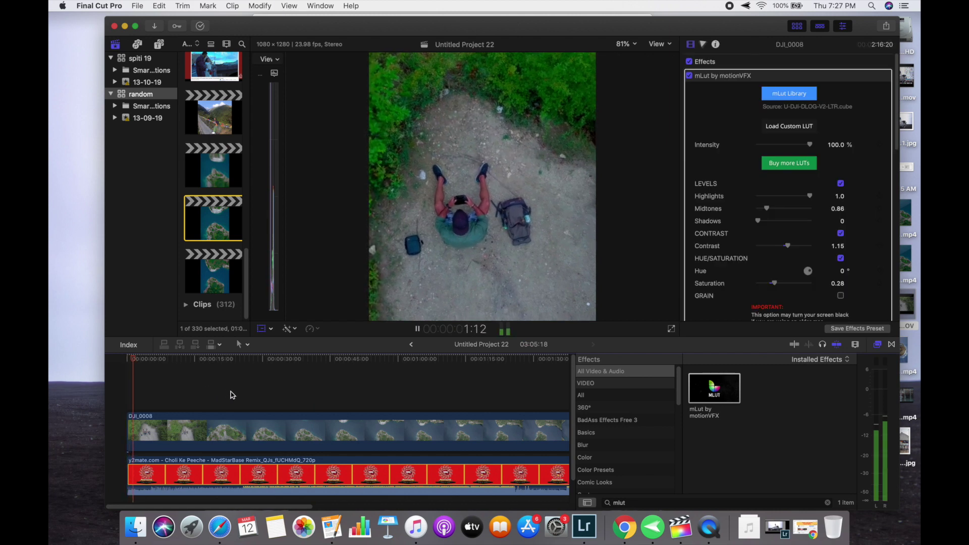
{"action": "left_click", "coordinate": [294, 401]}
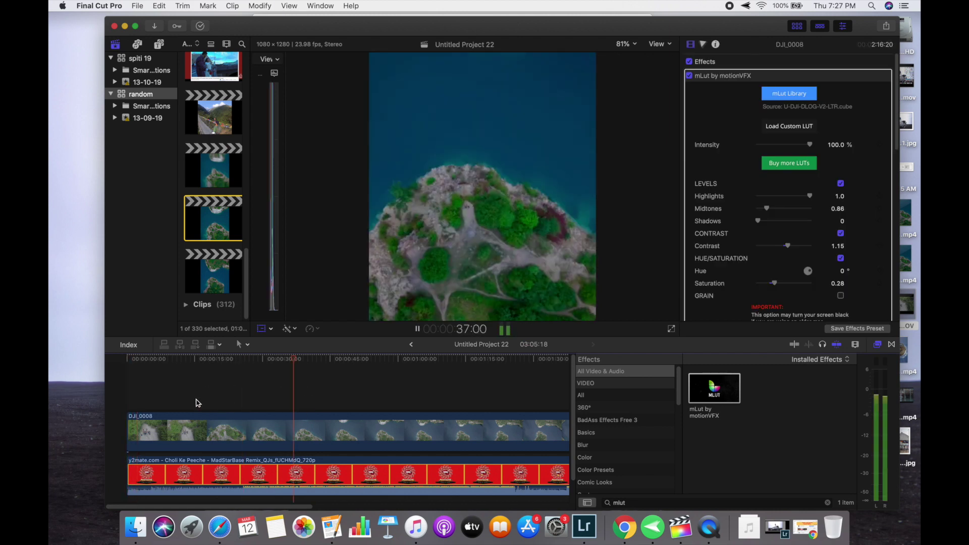
{"action": "left_click", "coordinate": [172, 396]}
{"action": "left_click", "coordinate": [174, 398]}
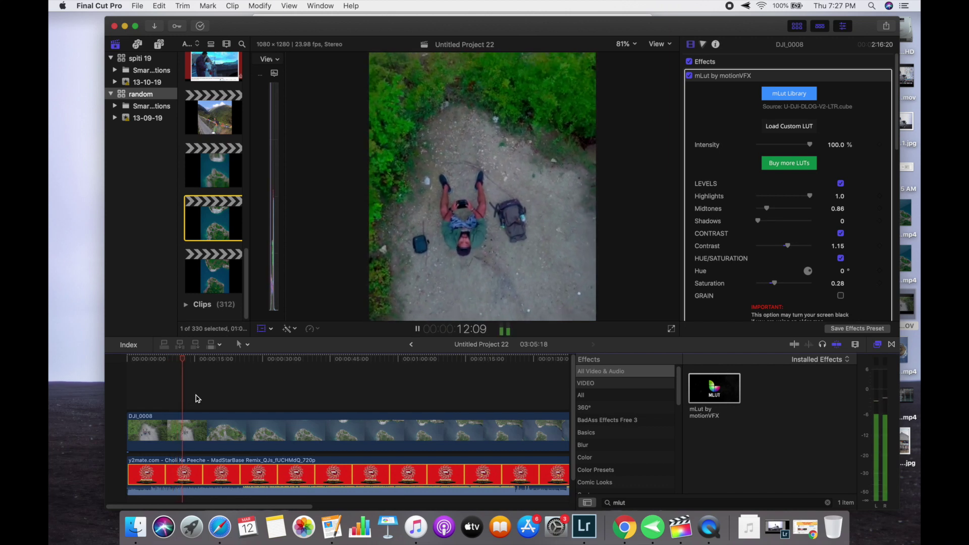
{"action": "key", "text": "space"}
{"action": "key", "text": "Left"}
{"action": "key", "text": "Left"}
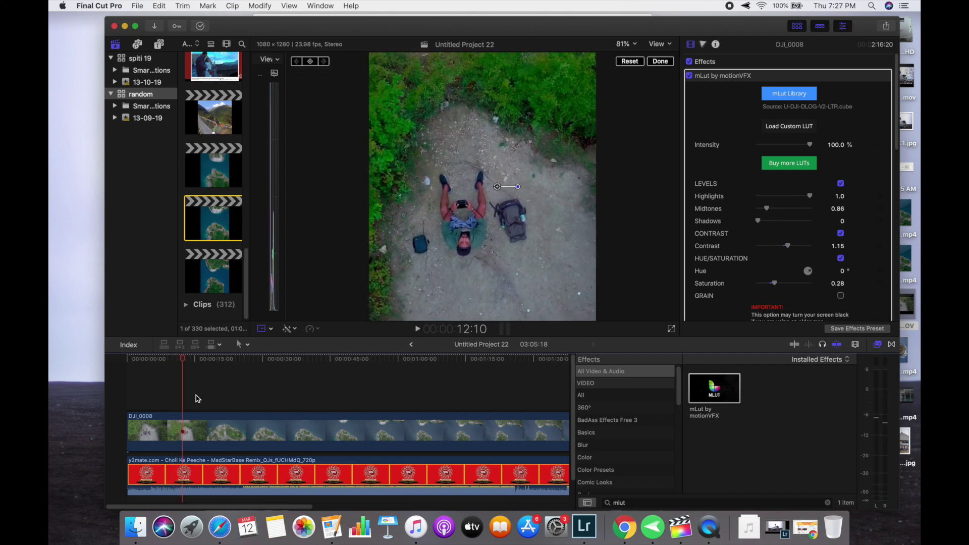
{"action": "left_click", "coordinate": [183, 421]}
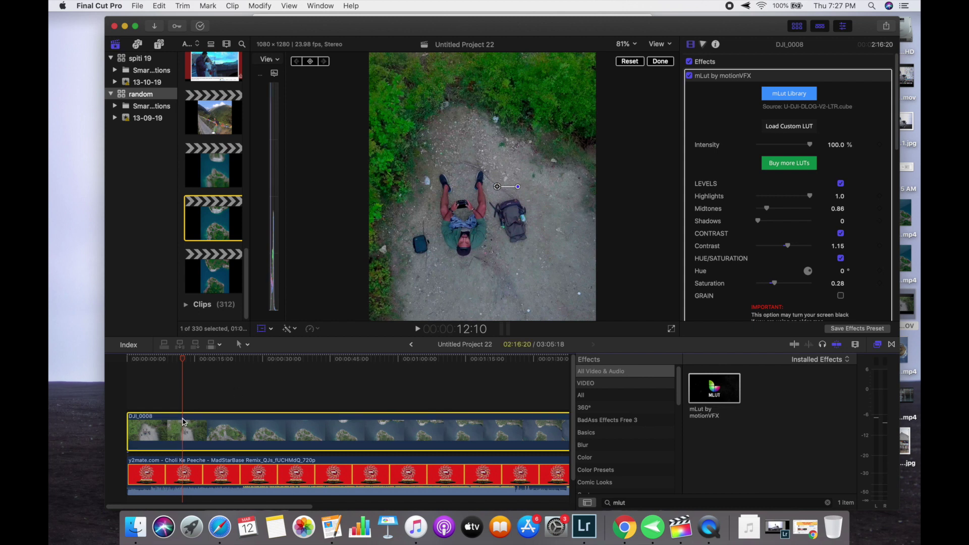
{"action": "key", "text": "super+b"}
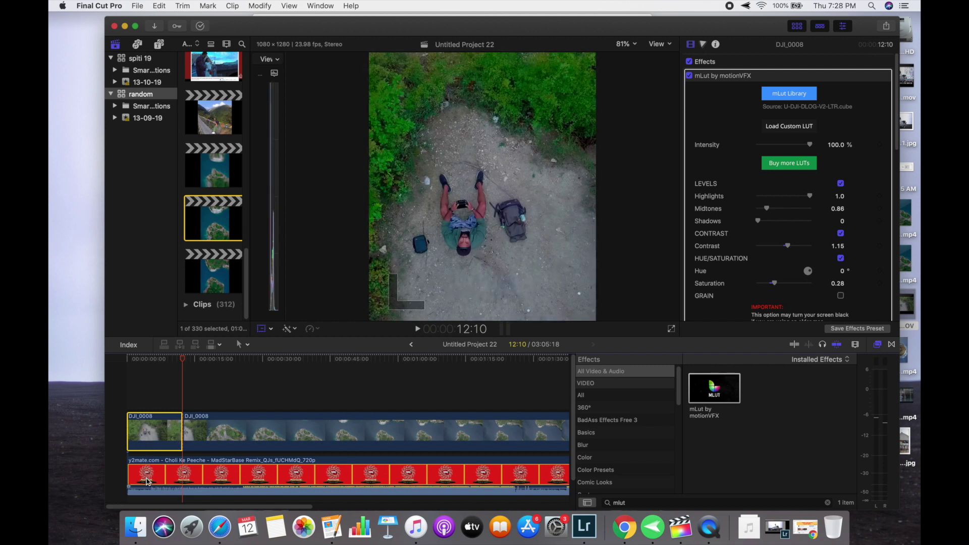
{"action": "left_click_drag", "start_coordinate": [147, 481], "coordinate": [207, 478]}
{"action": "left_click", "coordinate": [157, 444]}
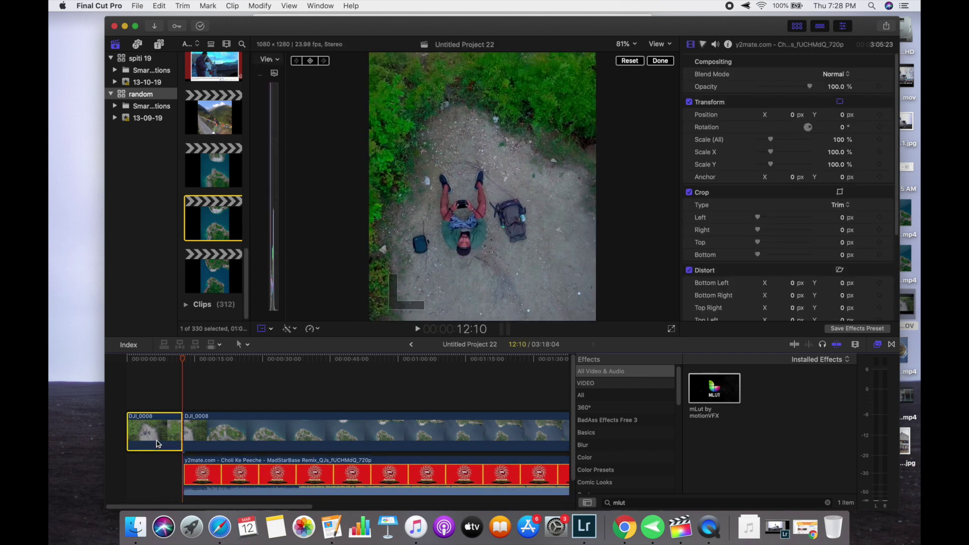
{"action": "key", "text": "Delete"}
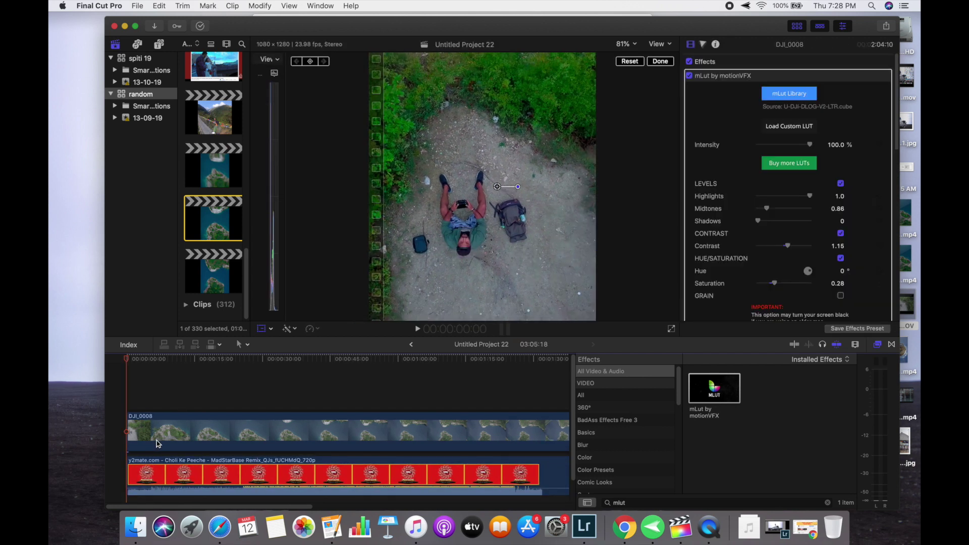
{"action": "key", "text": "space"}
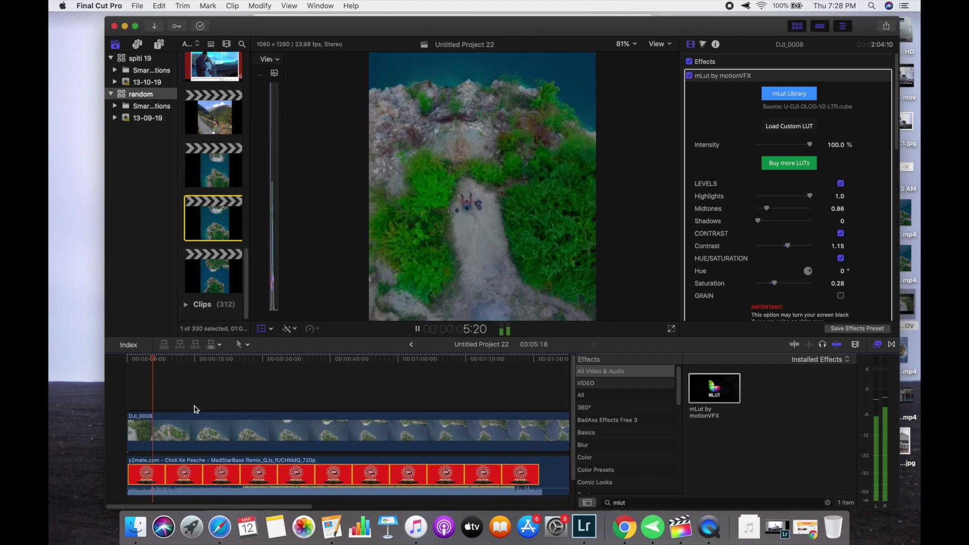
{"action": "key", "text": "space"}
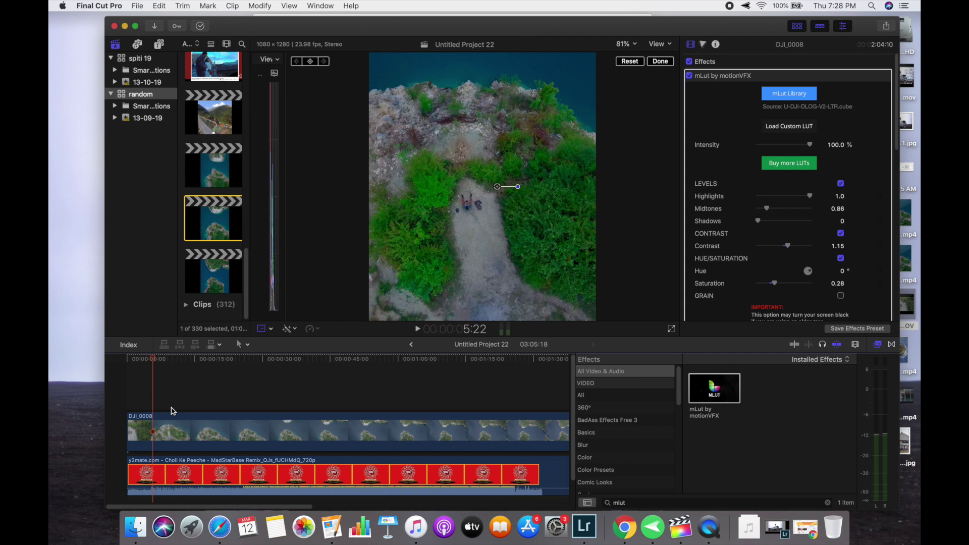
- Blade the drone clip at 9:21, 23:08 and 41:09
{"action": "left_click", "coordinate": [171, 410]}
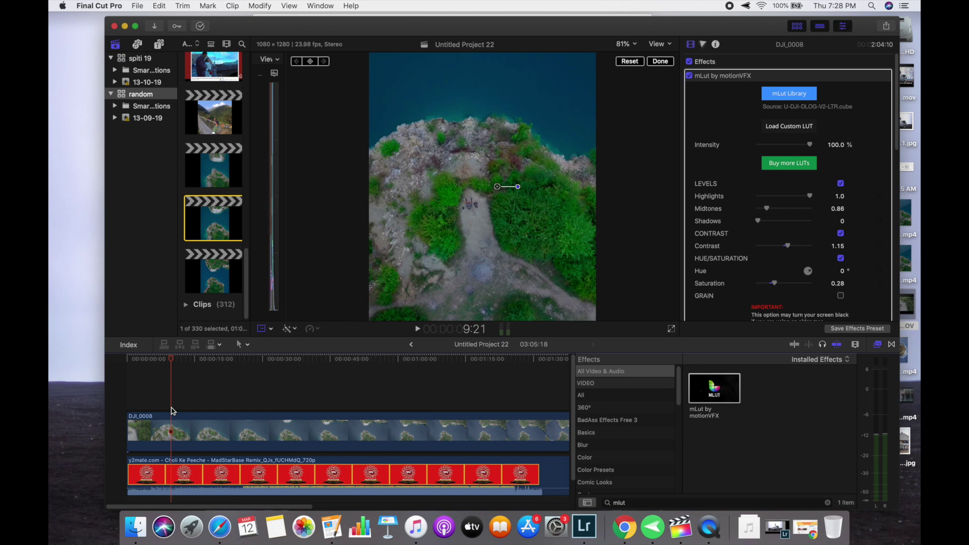
{"action": "key", "text": "super+b"}
{"action": "left_click", "coordinate": [232, 401]}
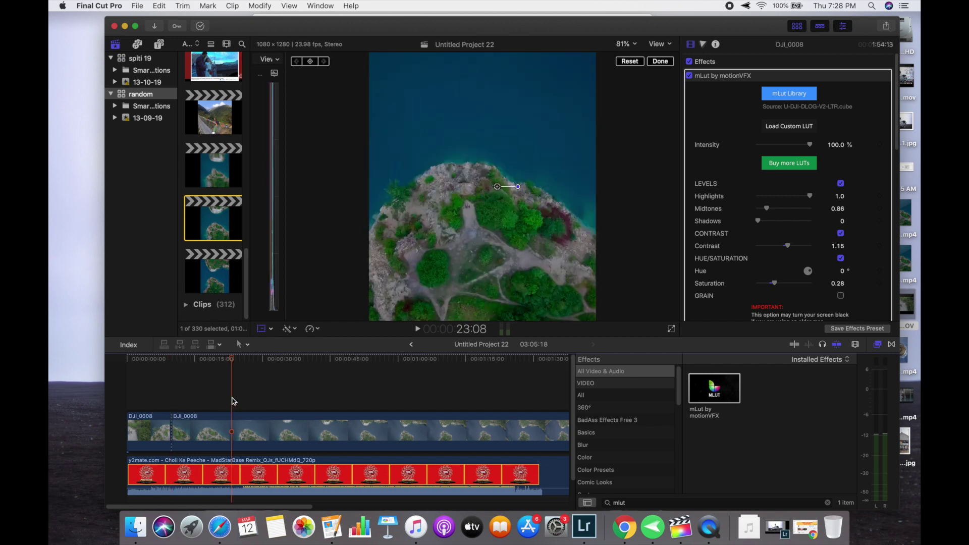
{"action": "key", "text": "super+b"}
{"action": "left_click", "coordinate": [313, 394]}
{"action": "key", "text": "super+b"}
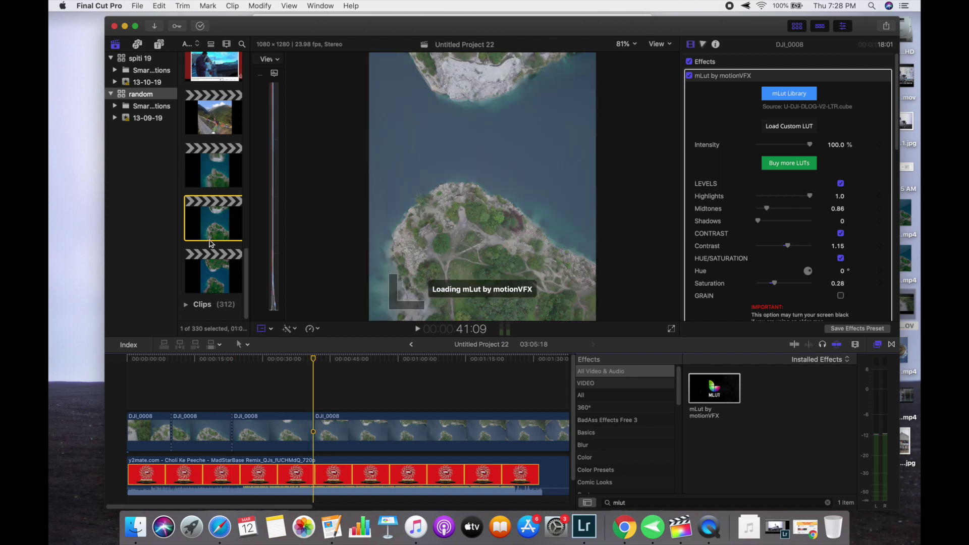
{"action": "scroll", "coordinate": [216, 242], "scroll_direction": "up", "scroll_amount": 2}
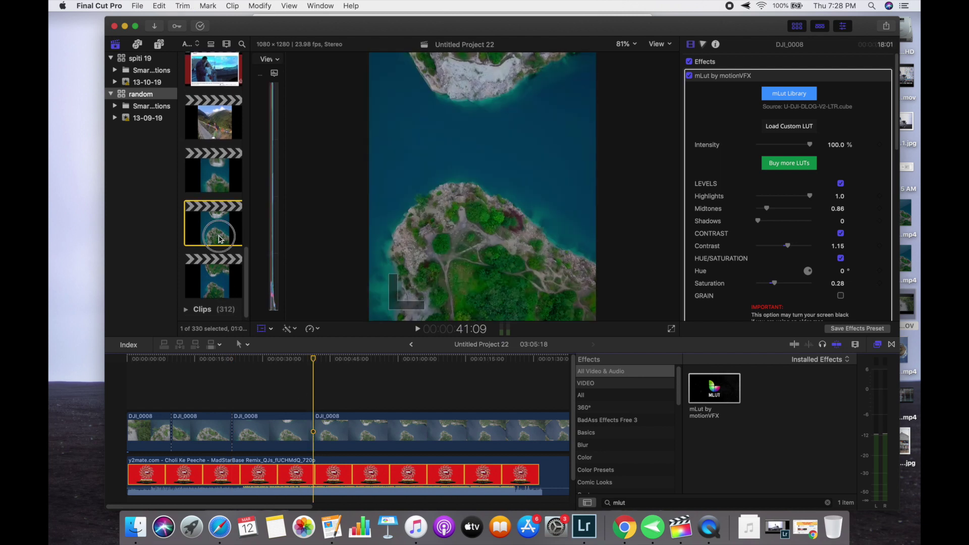
- Open Untitled Project 20 and play it from the start
{"action": "left_click", "coordinate": [220, 238]}
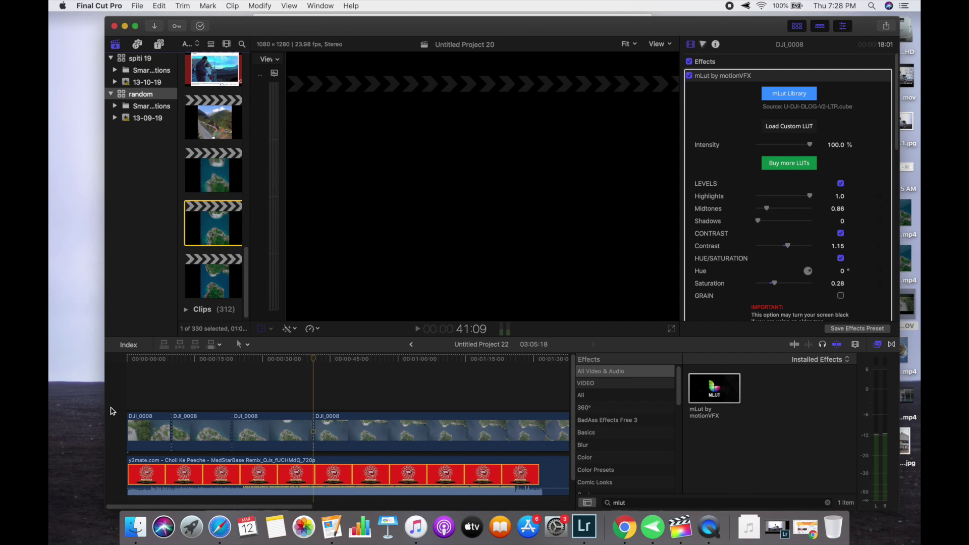
{"action": "key", "text": "super+bracketleft"}
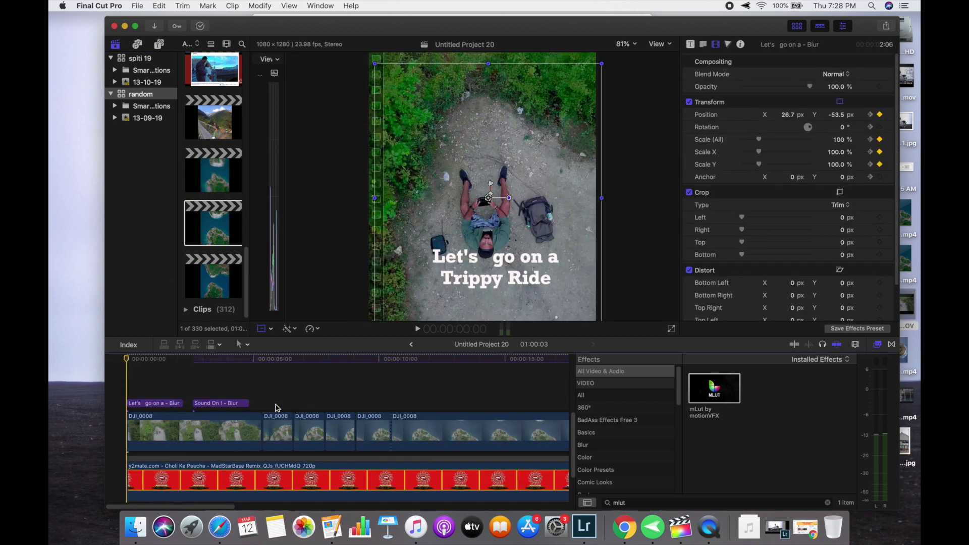
{"action": "key", "text": "space"}
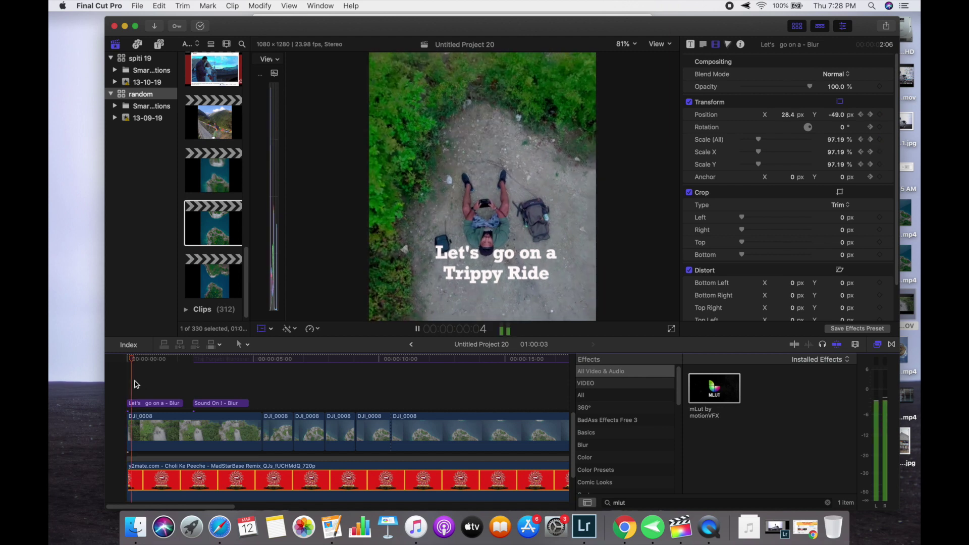
- Disable the opening 'Sound On' title clip with V
{"action": "left_click", "coordinate": [150, 403]}
{"action": "key", "text": "shift+t"}
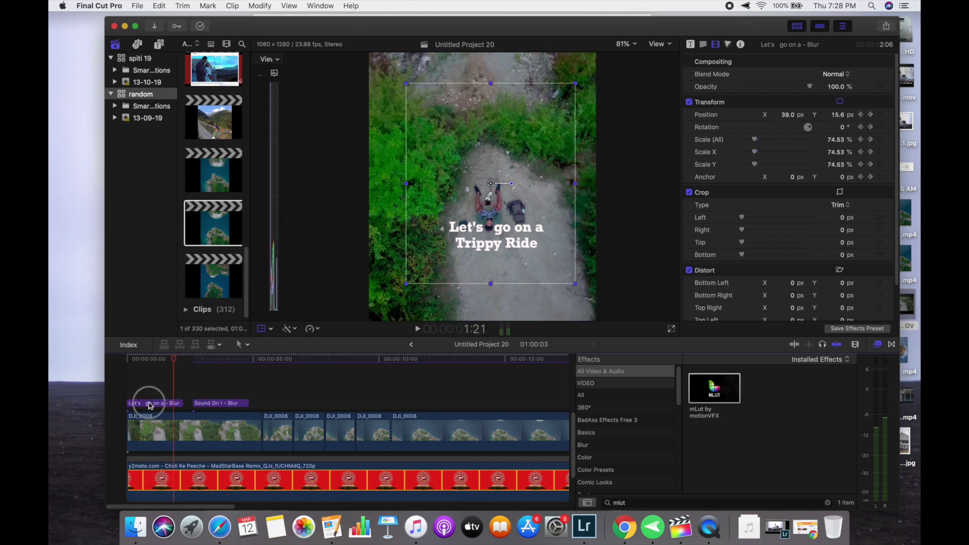
{"action": "left_click", "coordinate": [206, 404]}
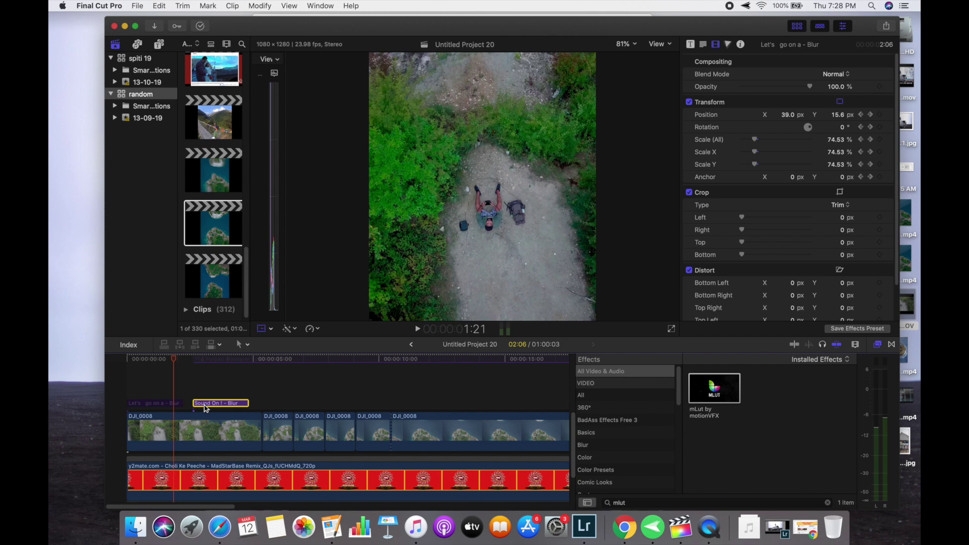
{"action": "key", "text": "v"}
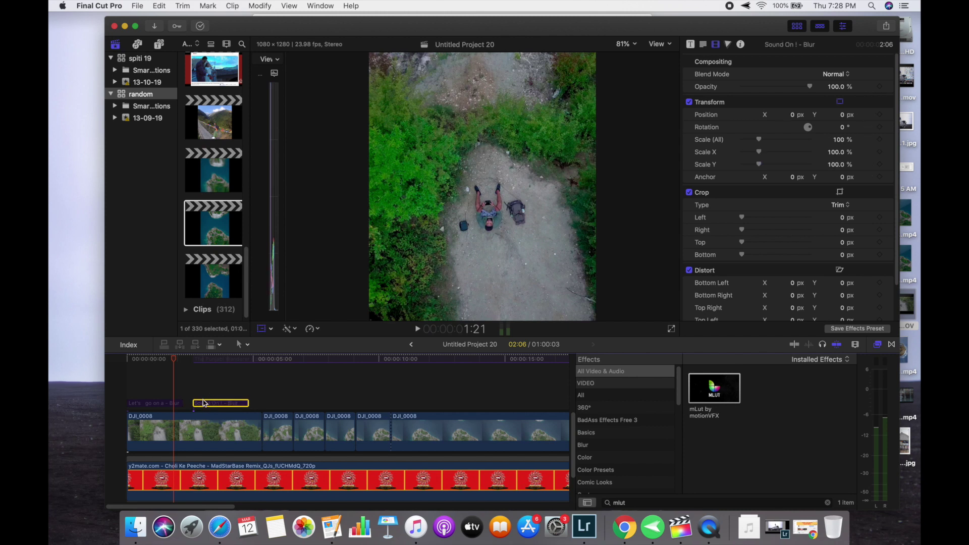
- Replay the opening up to 8:04, then switch back to Untitled Project 22
{"action": "left_click", "coordinate": [155, 386]}
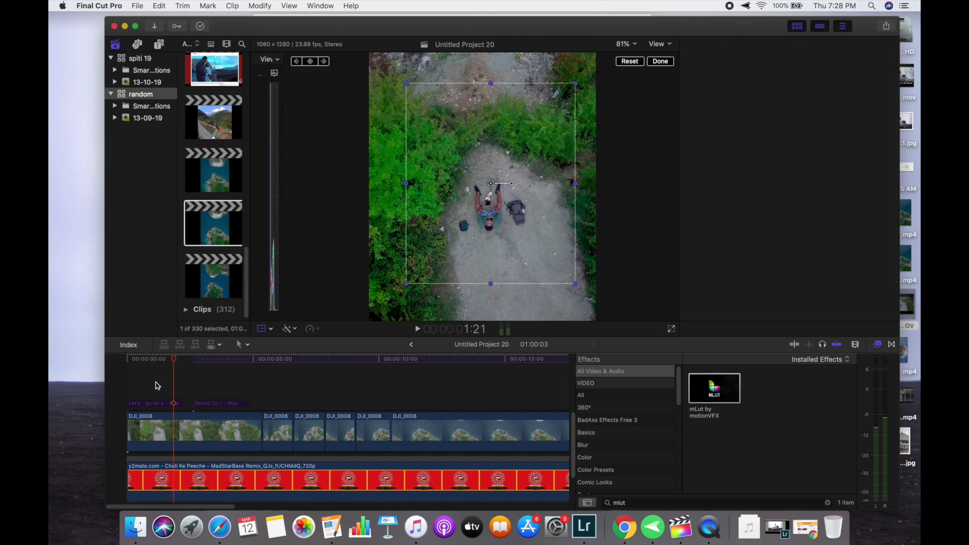
{"action": "key", "text": "space"}
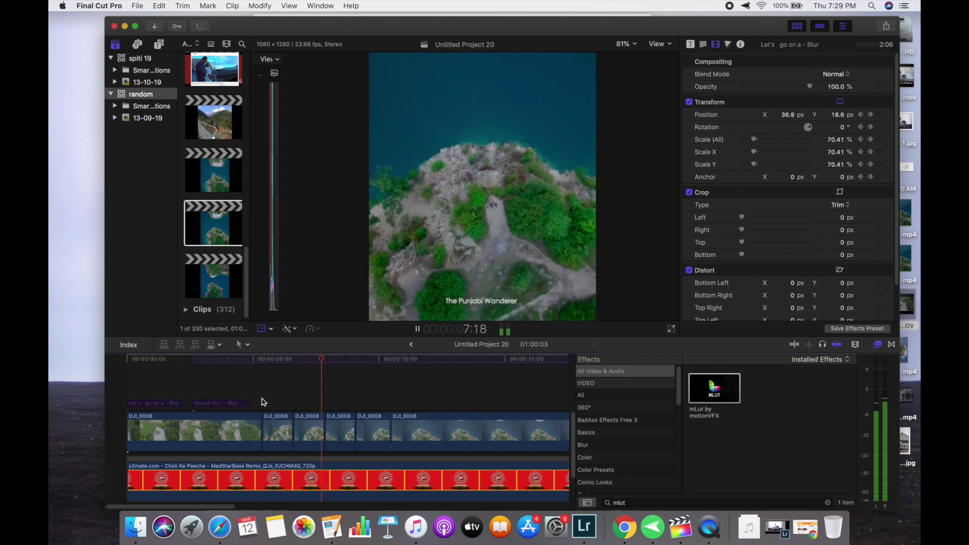
{"action": "key", "text": "shift+t"}
{"action": "left_click", "coordinate": [262, 398]}
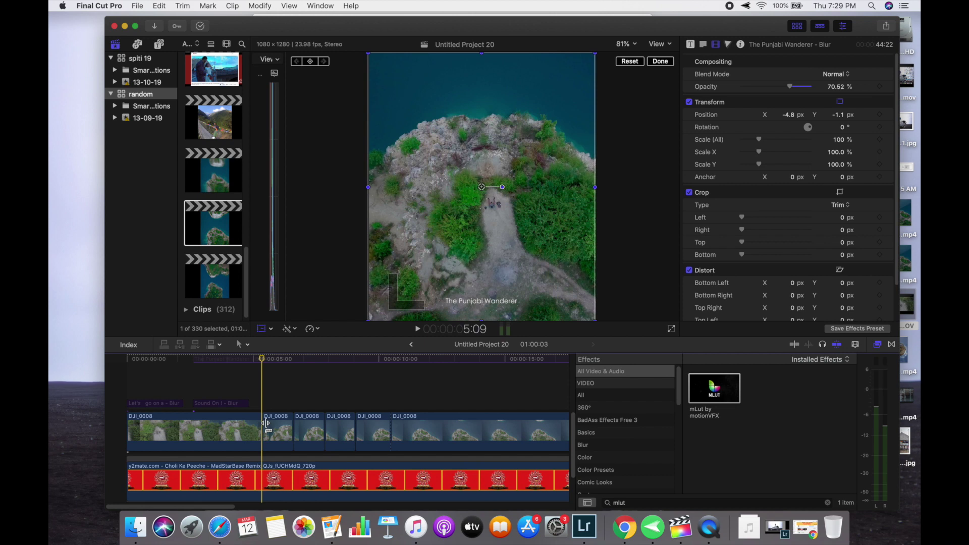
{"action": "double_click", "coordinate": [213, 284]}
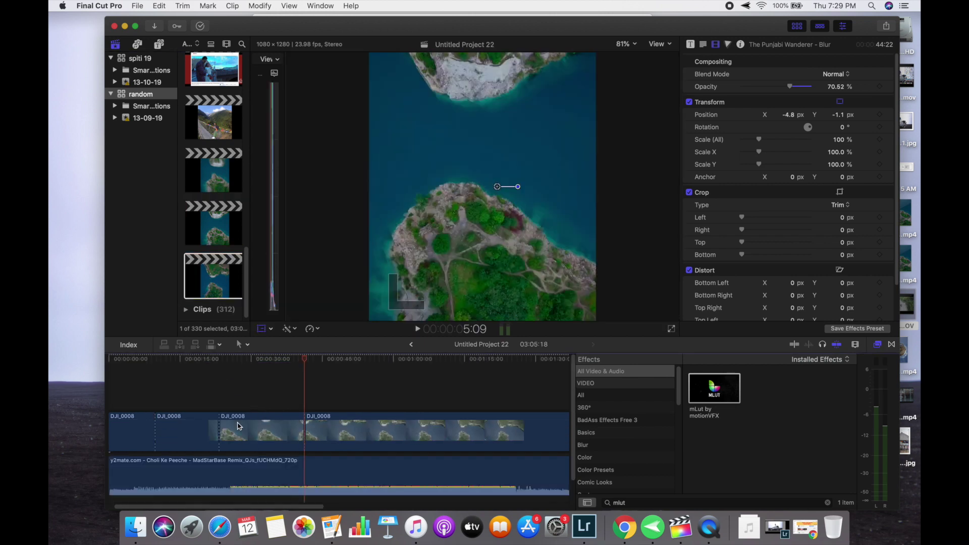
- Drag the edit point between the second and third drone pieces to retime the cut
{"action": "left_click", "coordinate": [221, 431]}
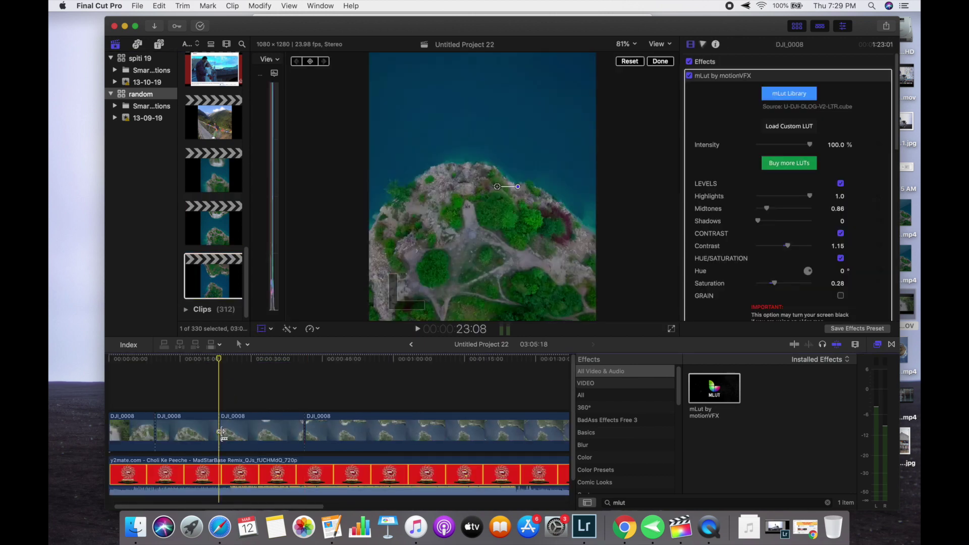
{"action": "left_click_drag", "start_coordinate": [221, 430], "coordinate": [271, 431]}
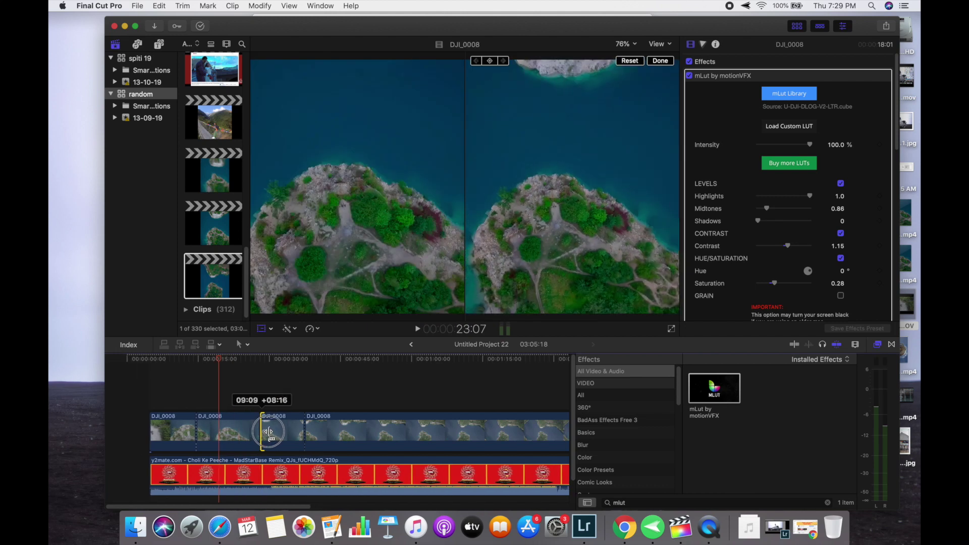
{"action": "left_click_drag", "start_coordinate": [271, 431], "coordinate": [247, 426]}
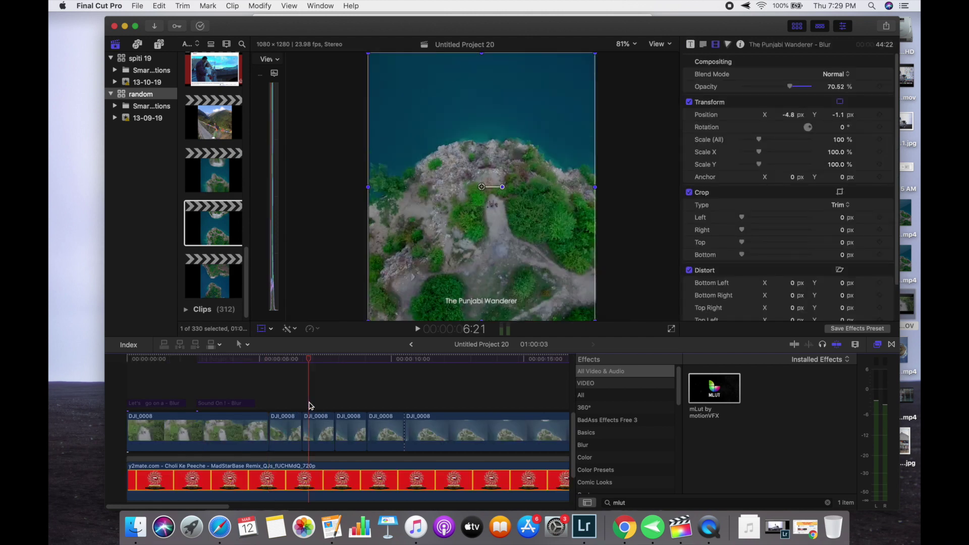
{"action": "left_click", "coordinate": [256, 397]}
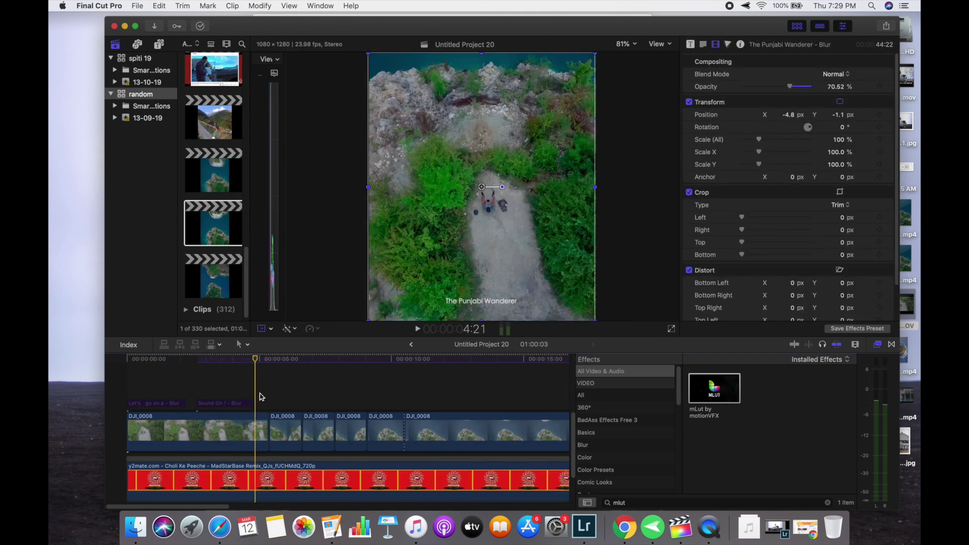
{"action": "key", "text": "space"}
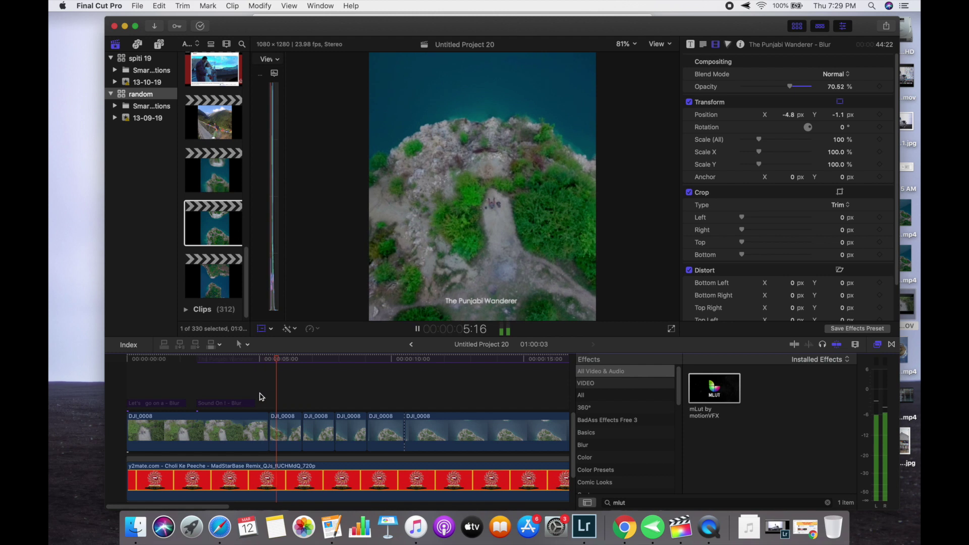
{"action": "key", "text": "space"}
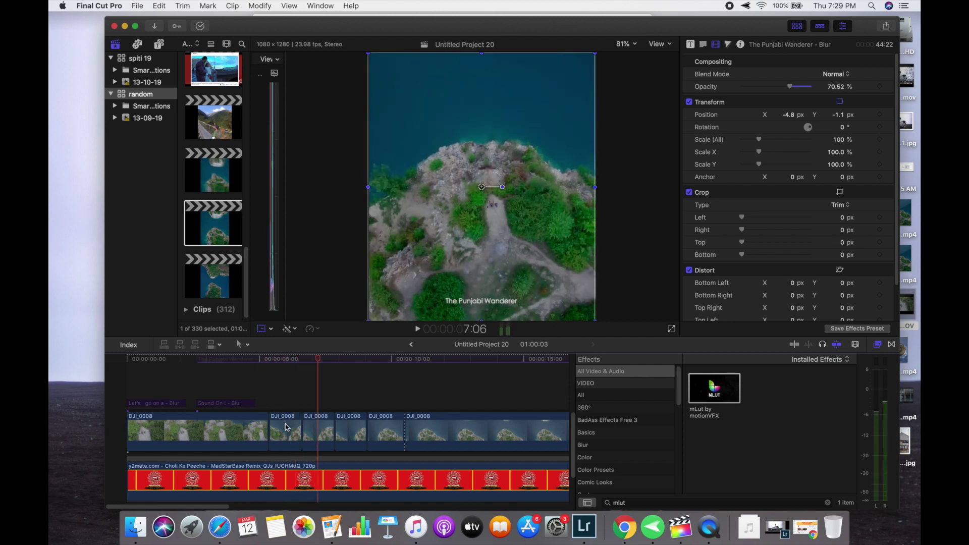
{"action": "left_click_drag", "start_coordinate": [301, 431], "coordinate": [309, 433]}
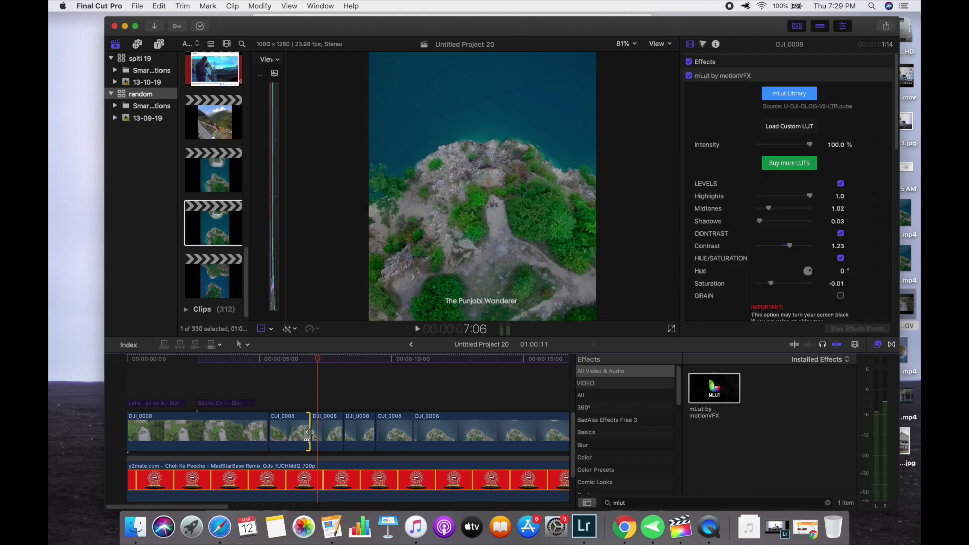
{"action": "key", "text": "super+z"}
{"action": "key", "text": "super+4"}
{"action": "key", "text": "space"}
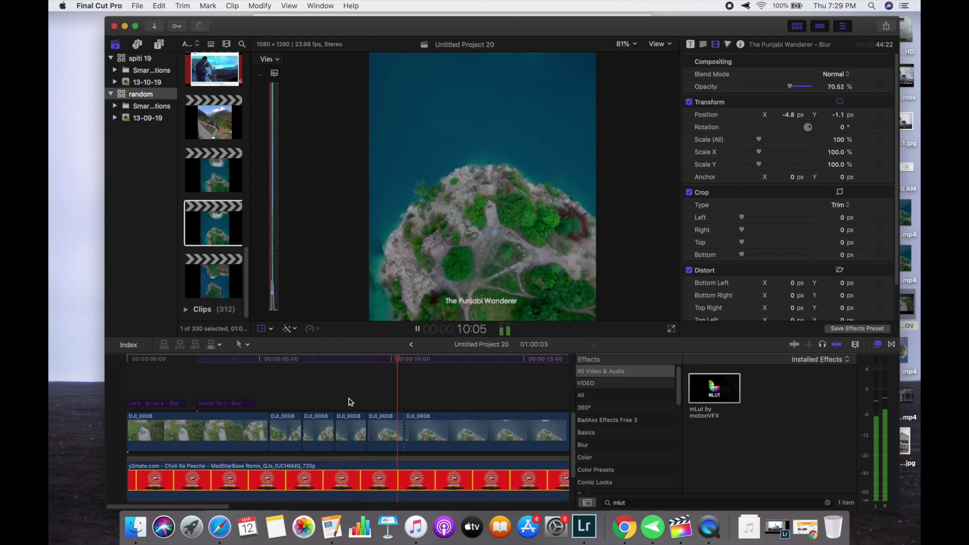
{"action": "key", "text": "space"}
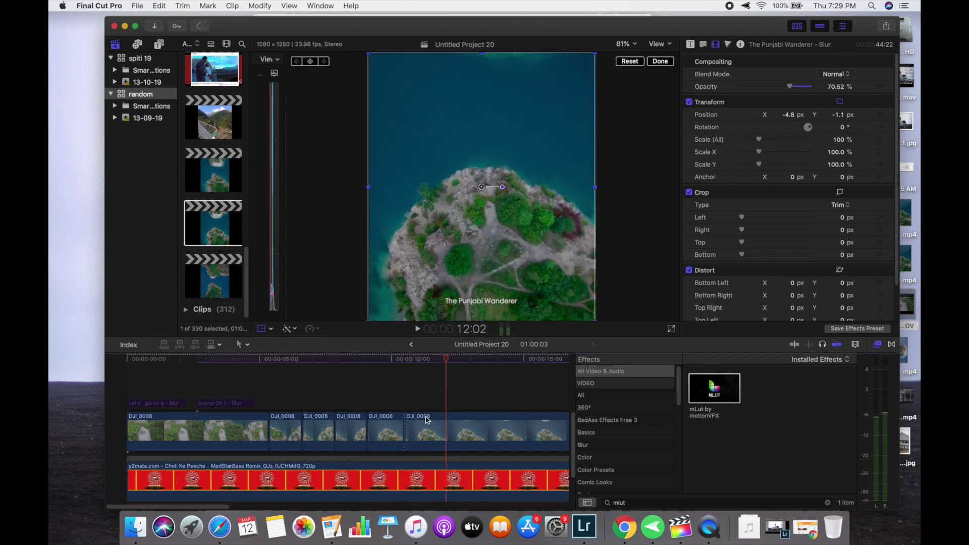
{"action": "left_click", "coordinate": [430, 433]}
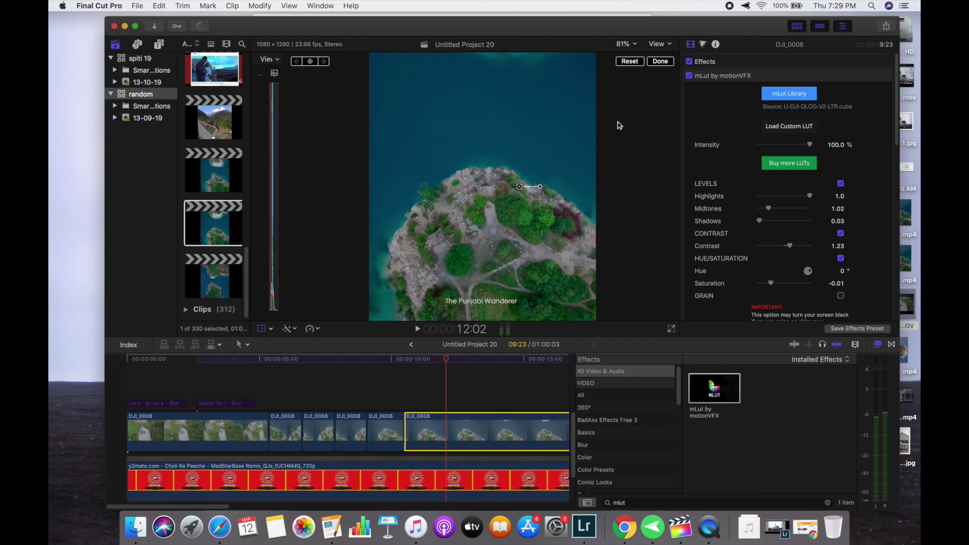
{"action": "scroll", "coordinate": [741, 252], "scroll_direction": "down", "scroll_amount": 1}
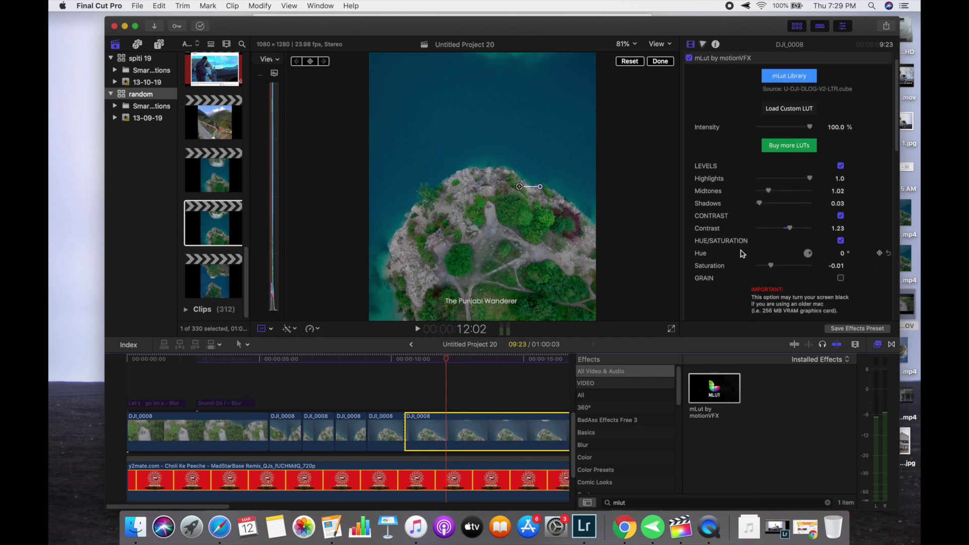
{"action": "double_click", "coordinate": [612, 502]}
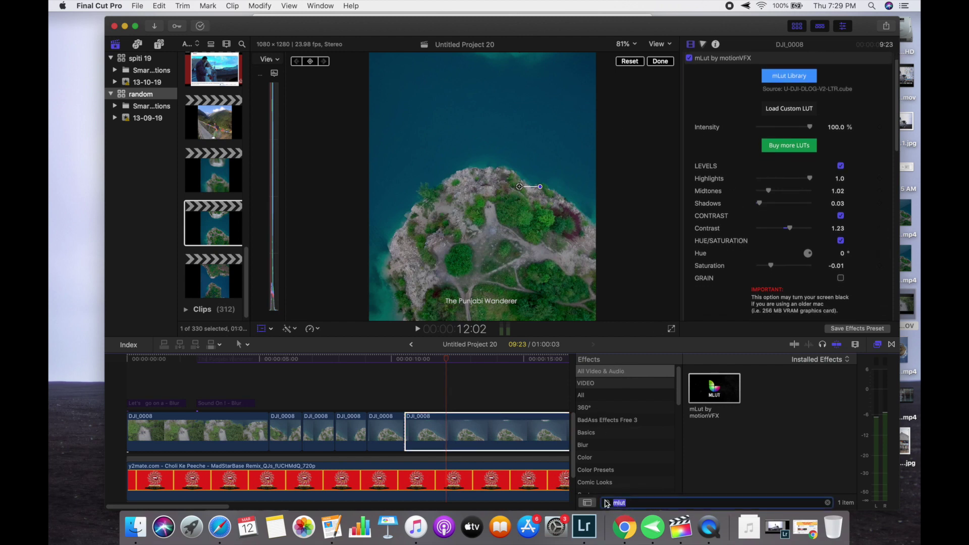
- Search 'wave' in Effects and drop Wave onto the last DJI_0008 clip
{"action": "type", "text": "wave"}
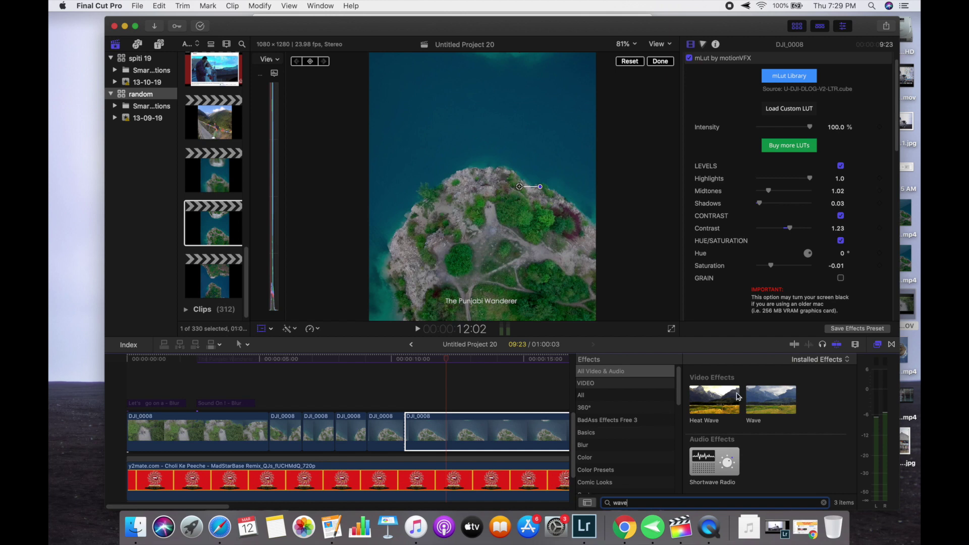
{"action": "left_click", "coordinate": [776, 406]}
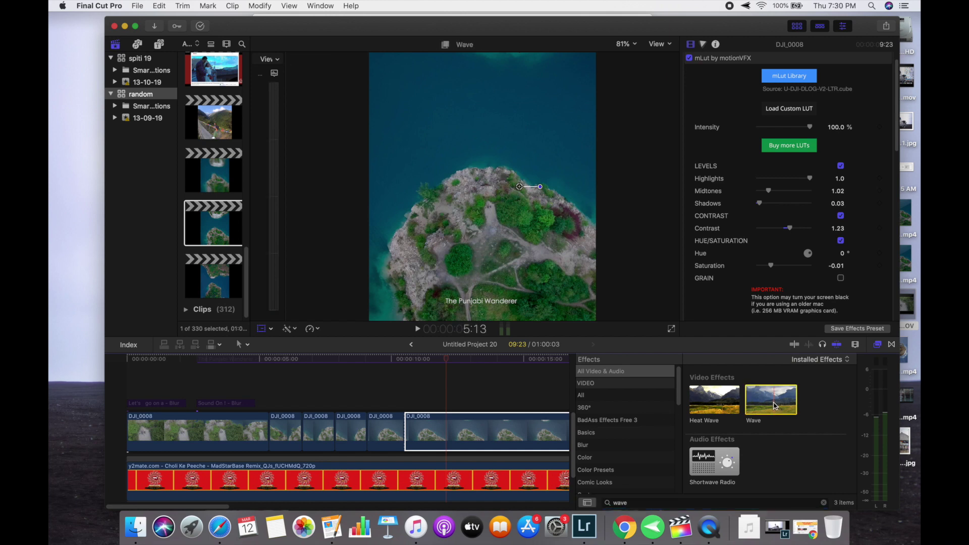
{"action": "left_click_drag", "start_coordinate": [776, 406], "coordinate": [504, 432]}
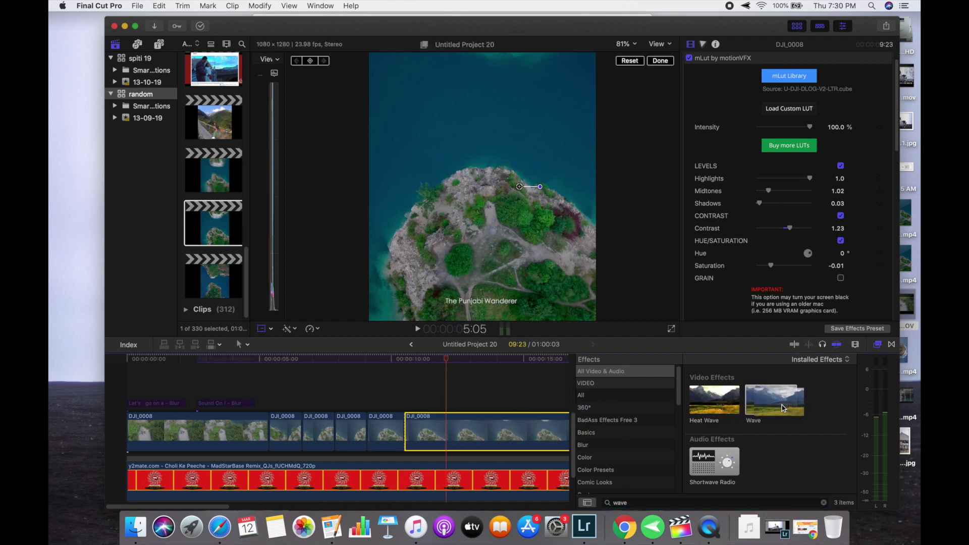
{"action": "left_click_drag", "start_coordinate": [783, 408], "coordinate": [438, 428]}
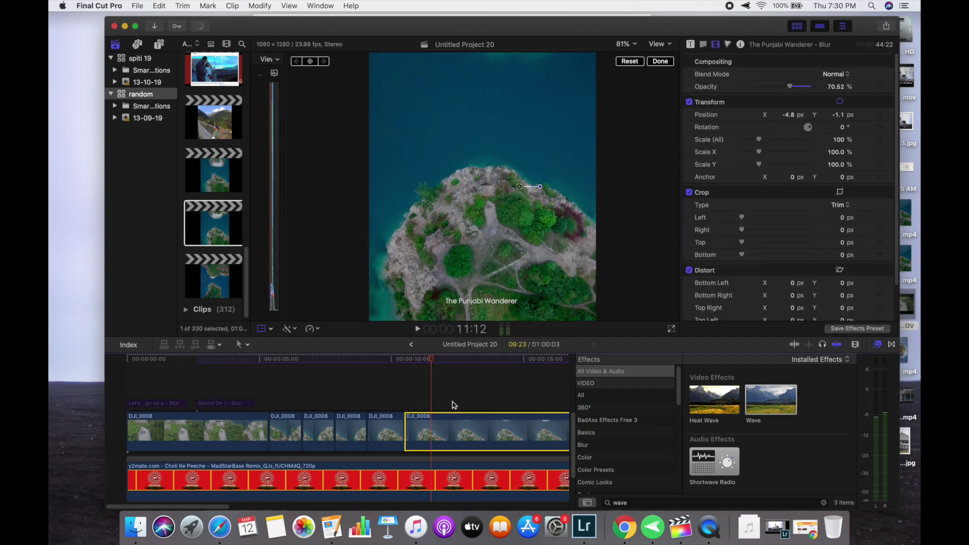
- Enable Wave on that clip and set its amount to about 49.71
{"action": "left_click", "coordinate": [459, 426]}
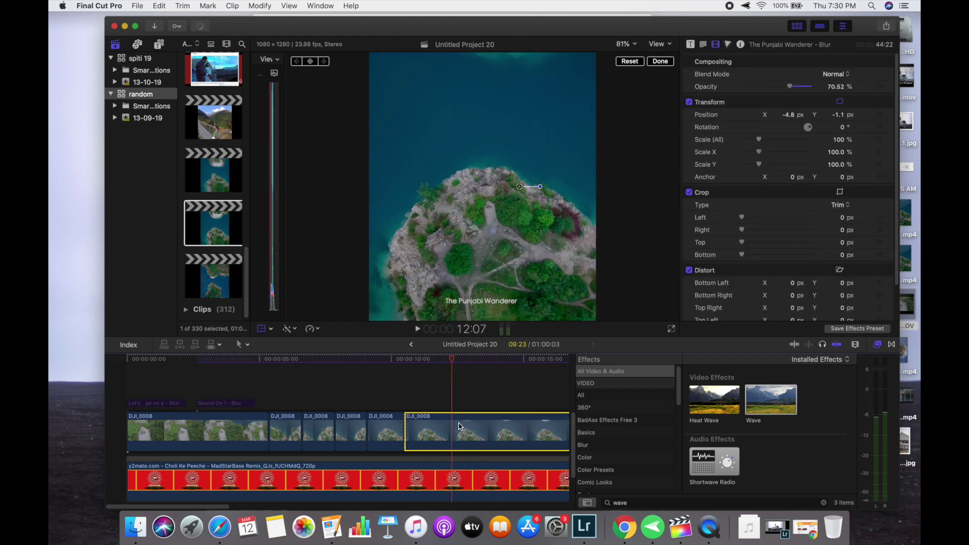
{"action": "scroll", "coordinate": [711, 176], "scroll_direction": "down", "scroll_amount": 10}
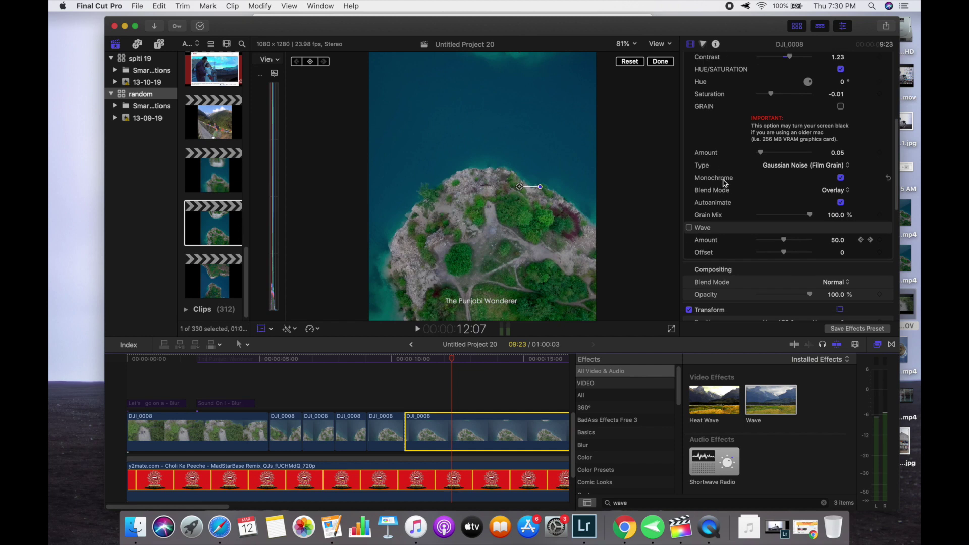
{"action": "left_click", "coordinate": [690, 177]}
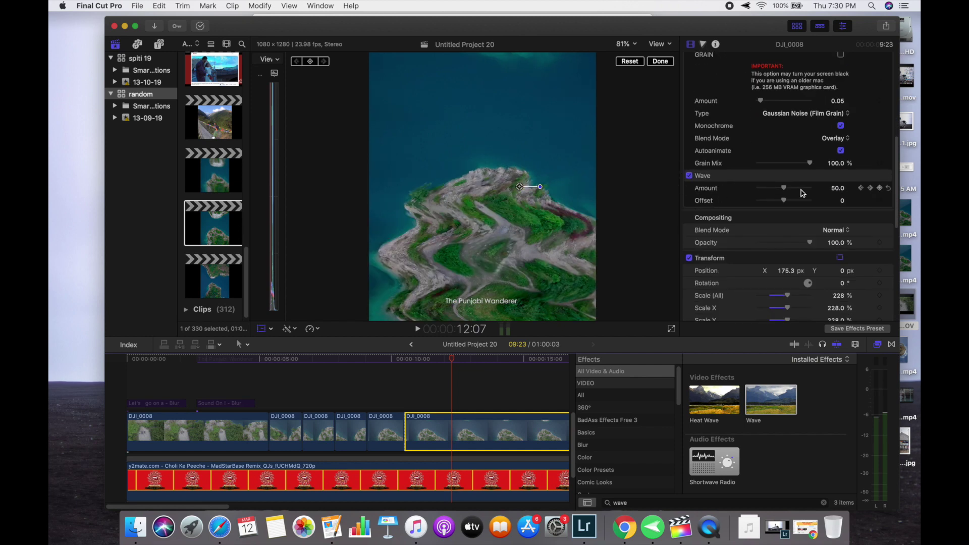
{"action": "left_click_drag", "start_coordinate": [786, 193], "coordinate": [786, 194]}
{"action": "left_click", "coordinate": [407, 401]}
{"action": "key", "text": "space"}
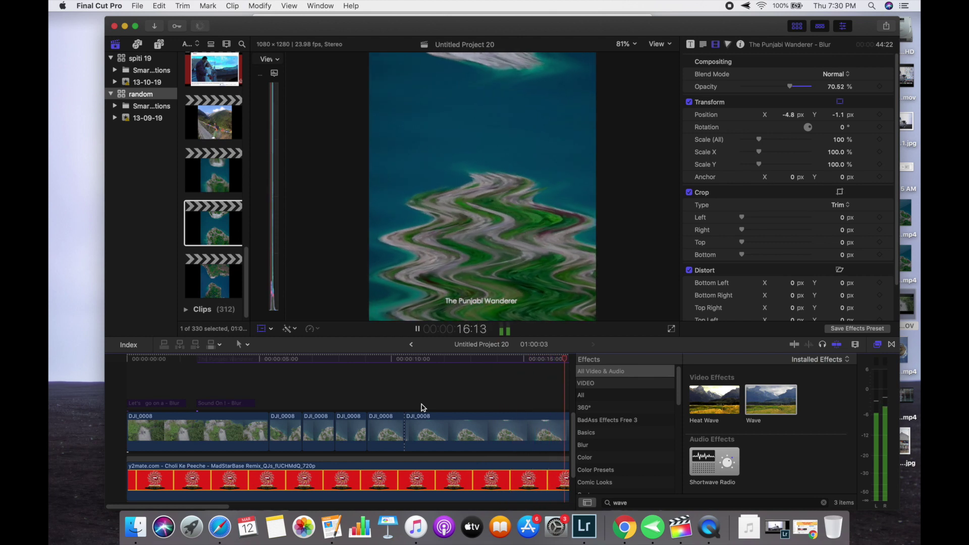
{"action": "key", "text": "shift+t"}
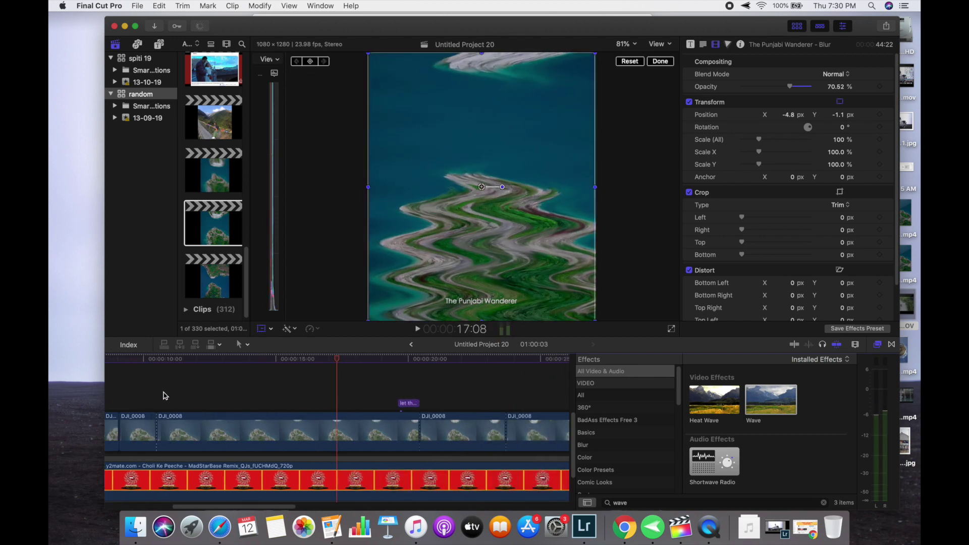
{"action": "left_click", "coordinate": [163, 395]}
{"action": "key", "text": "space"}
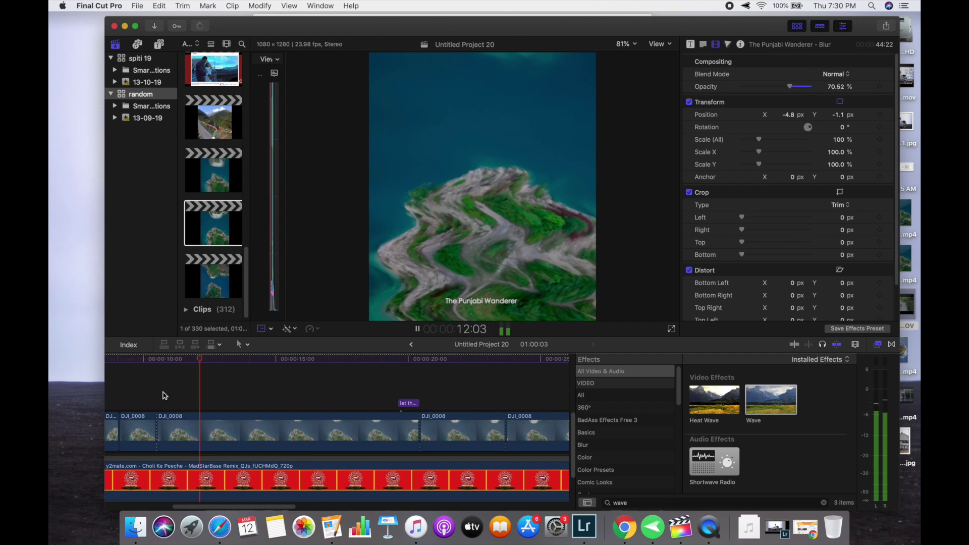
{"action": "key", "text": "space"}
{"action": "key", "text": "space"}
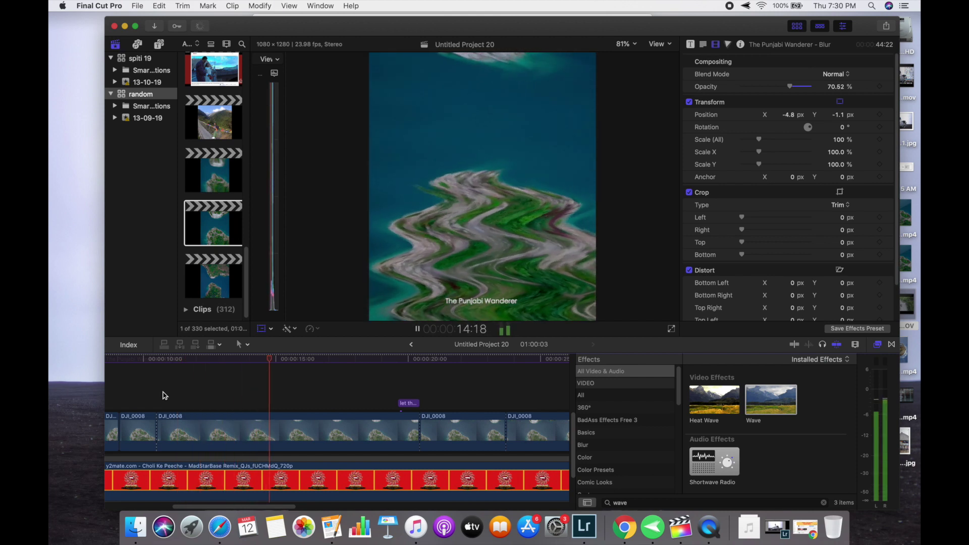
{"action": "key", "text": "space"}
{"action": "left_click", "coordinate": [163, 396]}
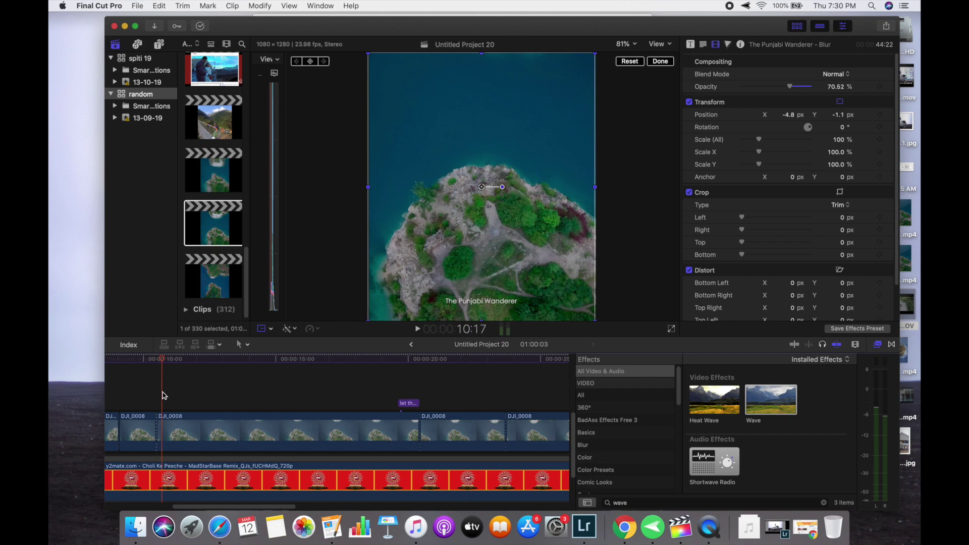
{"action": "left_click", "coordinate": [191, 433]}
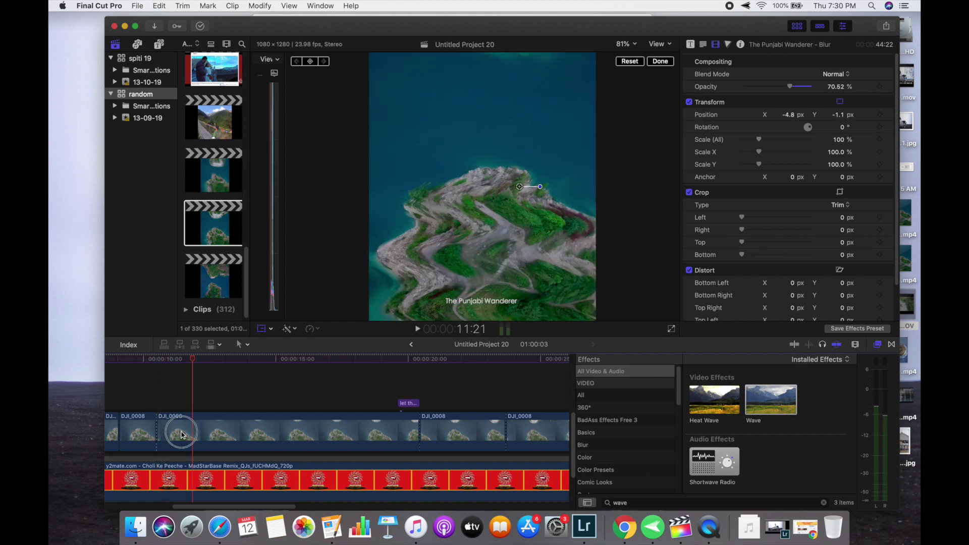
- Add a Wave Amount keyframe of 0 at the clip's start
{"action": "scroll", "coordinate": [763, 227], "scroll_direction": "down", "scroll_amount": 5}
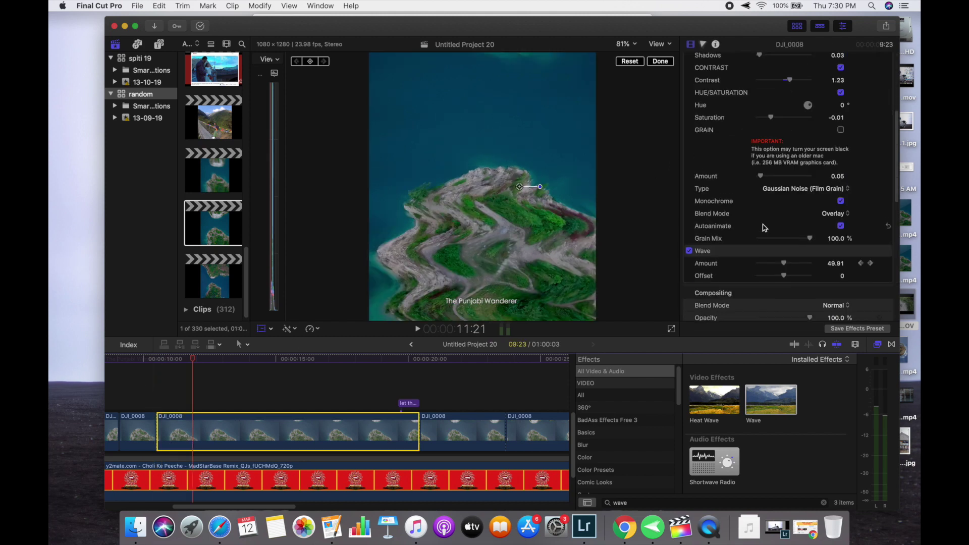
{"action": "scroll", "coordinate": [797, 222], "scroll_direction": "down", "scroll_amount": 3}
{"action": "scroll", "coordinate": [828, 219], "scroll_direction": "down", "scroll_amount": 2}
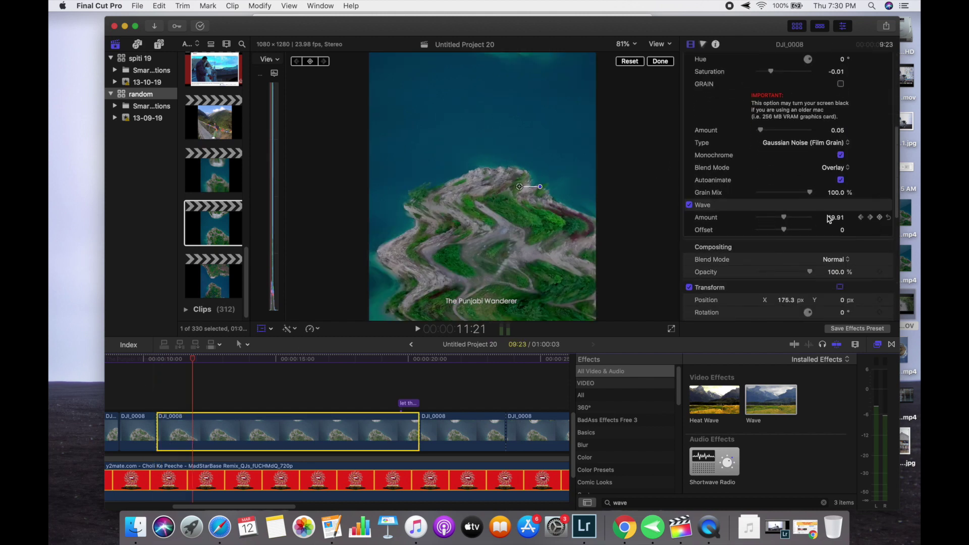
{"action": "left_click", "coordinate": [861, 218]}
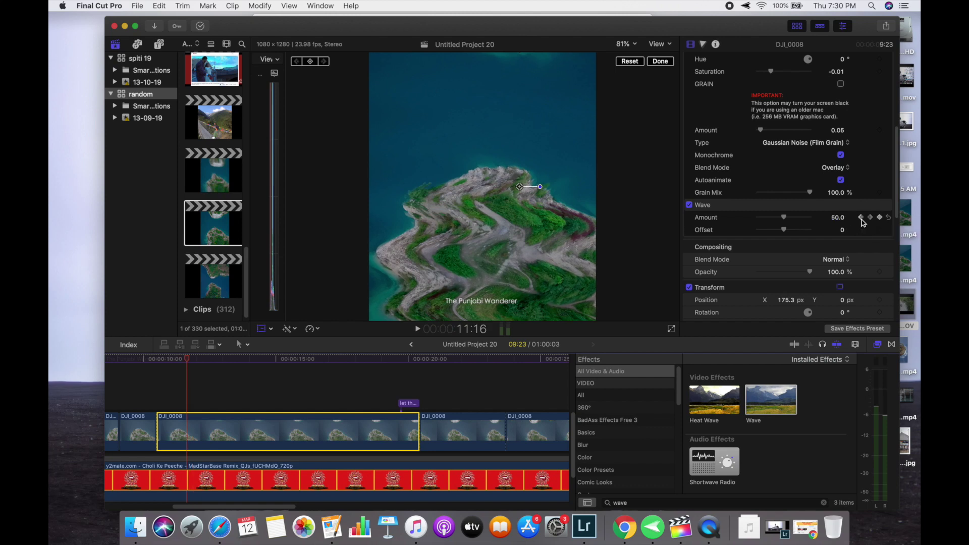
{"action": "left_click", "coordinate": [862, 218]}
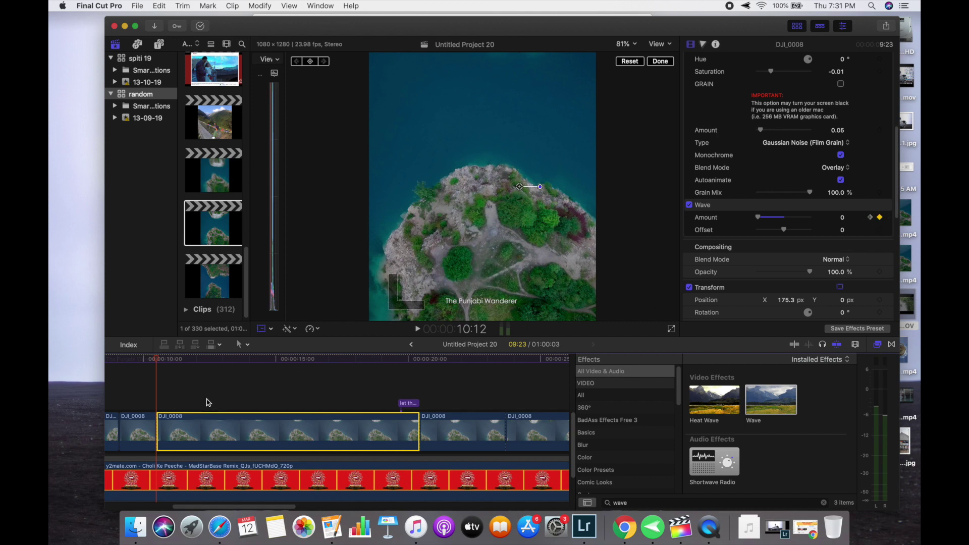
- Raise Wave Amount to 93.5 later in the clip, preview it, then reopen Untitled Project 22
{"action": "left_click", "coordinate": [207, 402]}
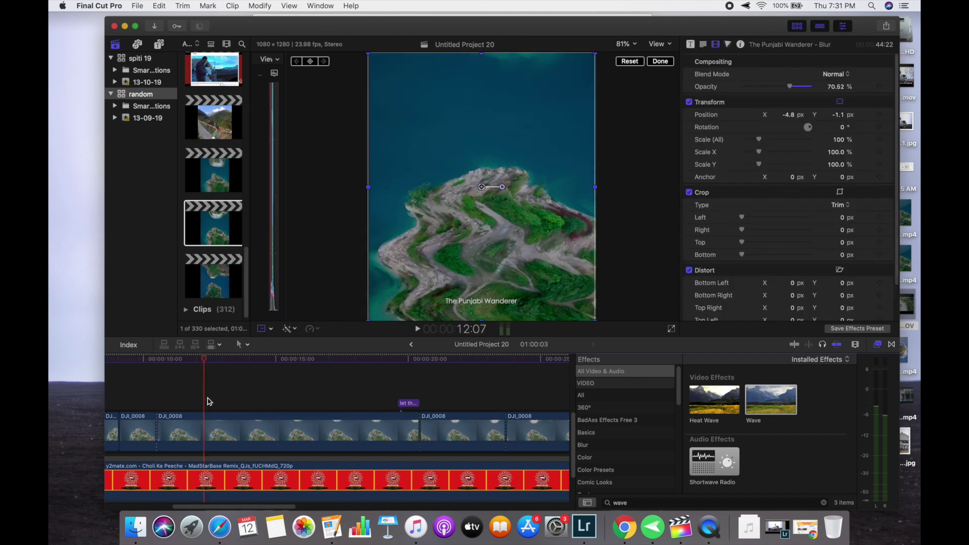
{"action": "left_click", "coordinate": [211, 424]}
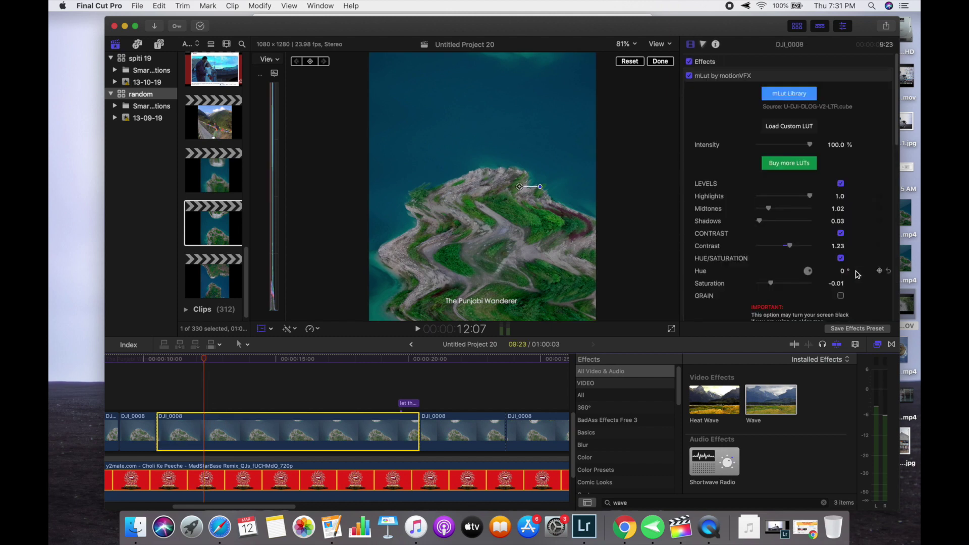
{"action": "scroll", "coordinate": [842, 236], "scroll_direction": "down", "scroll_amount": 8}
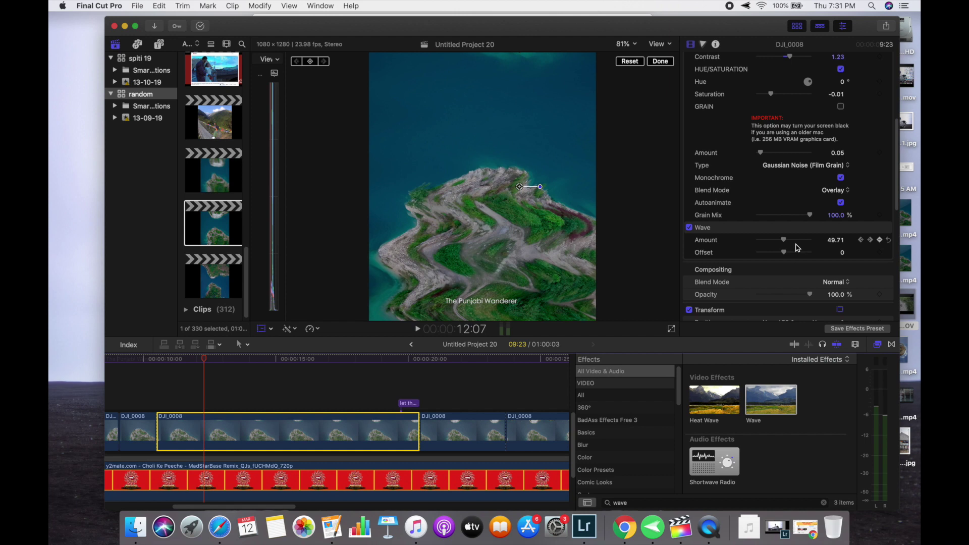
{"action": "mouse_move", "coordinate": [786, 244]}
{"action": "left_mouse_down"}
{"action": "mouse_move", "coordinate": [842, 248]}
{"action": "mouse_move", "coordinate": [844, 239]}
{"action": "left_mouse_up"}
{"action": "key", "text": "space"}
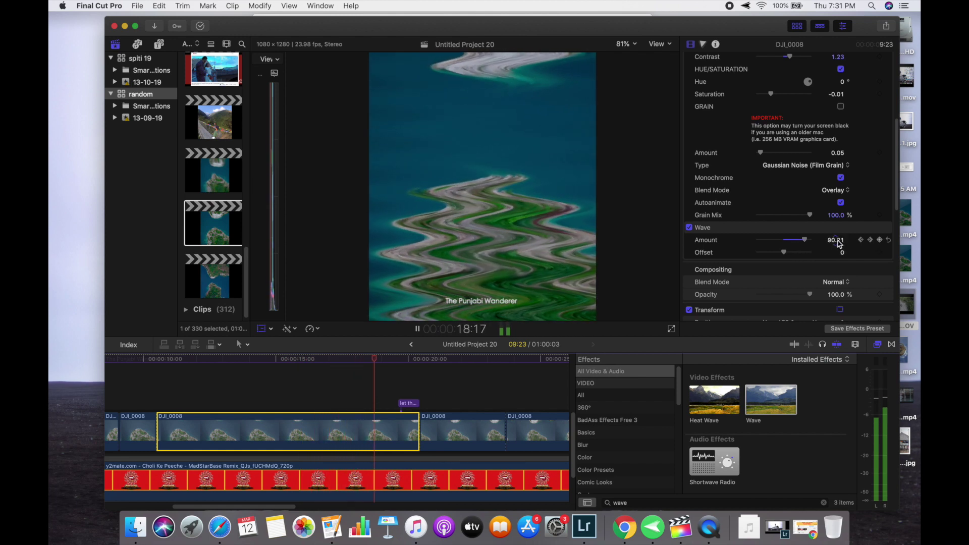
{"action": "key", "text": "space"}
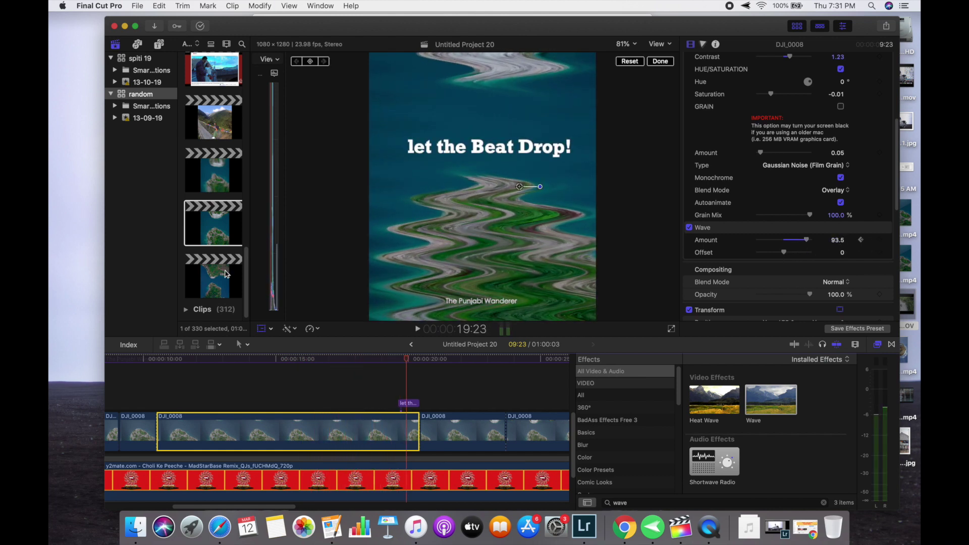
{"action": "double_click", "coordinate": [218, 266]}
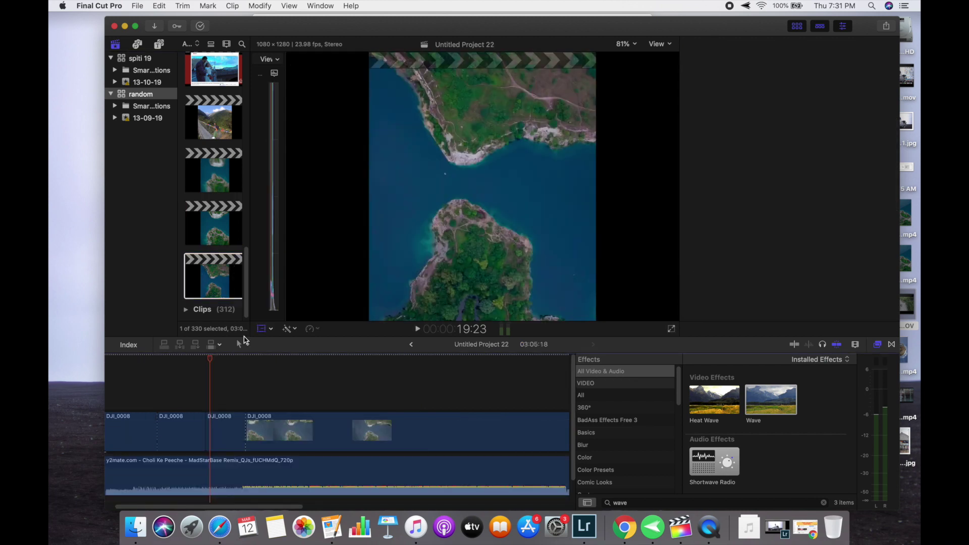
- Apply Wave to the last DJI_0008 clip of Untitled Project 22 and preview it
{"action": "left_click", "coordinate": [288, 406]}
{"action": "left_click", "coordinate": [319, 438]}
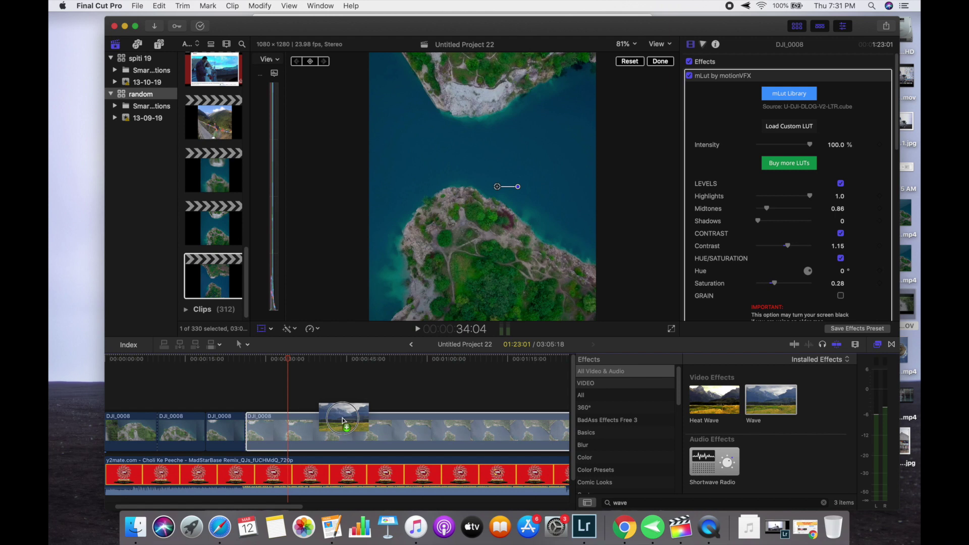
{"action": "left_click_drag", "start_coordinate": [771, 405], "coordinate": [256, 420]}
{"action": "left_click", "coordinate": [247, 394]}
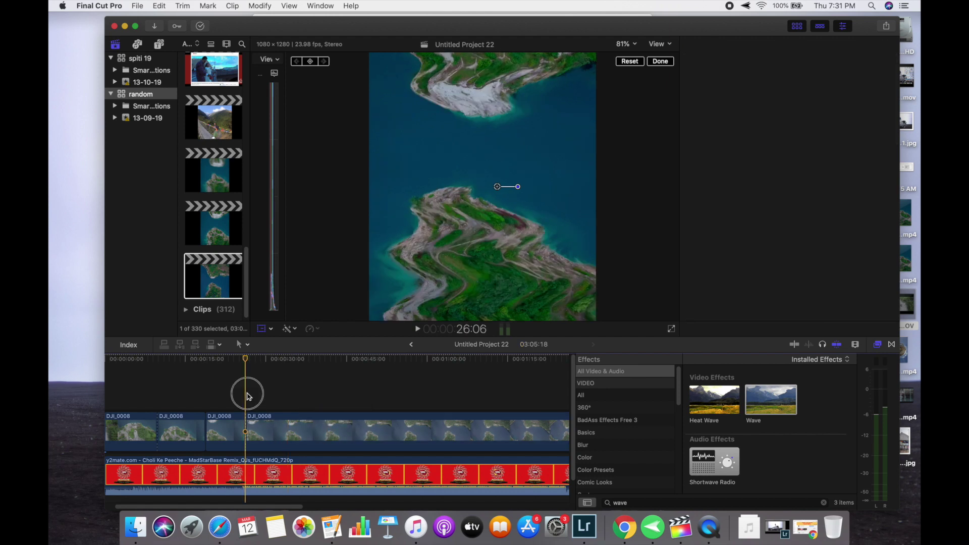
{"action": "key", "text": "space"}
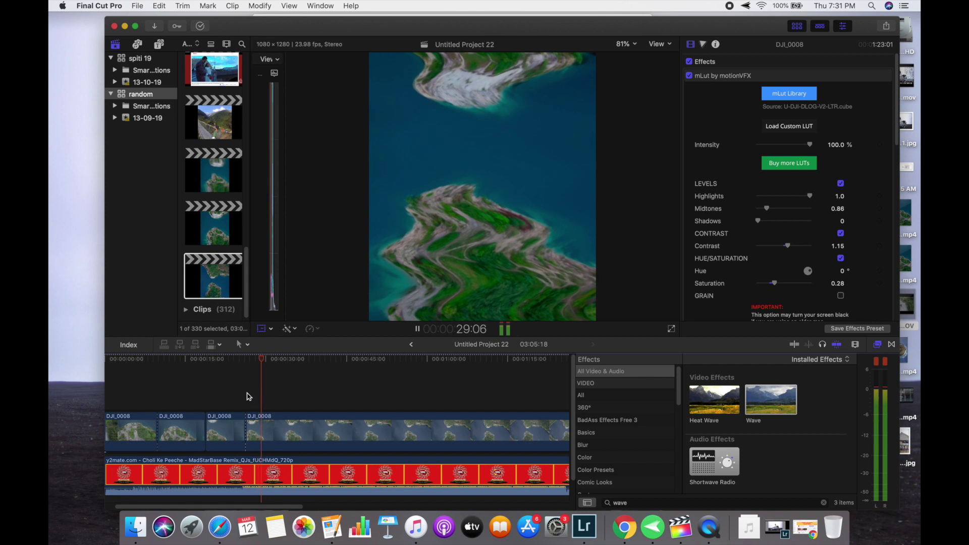
{"action": "key", "text": "space"}
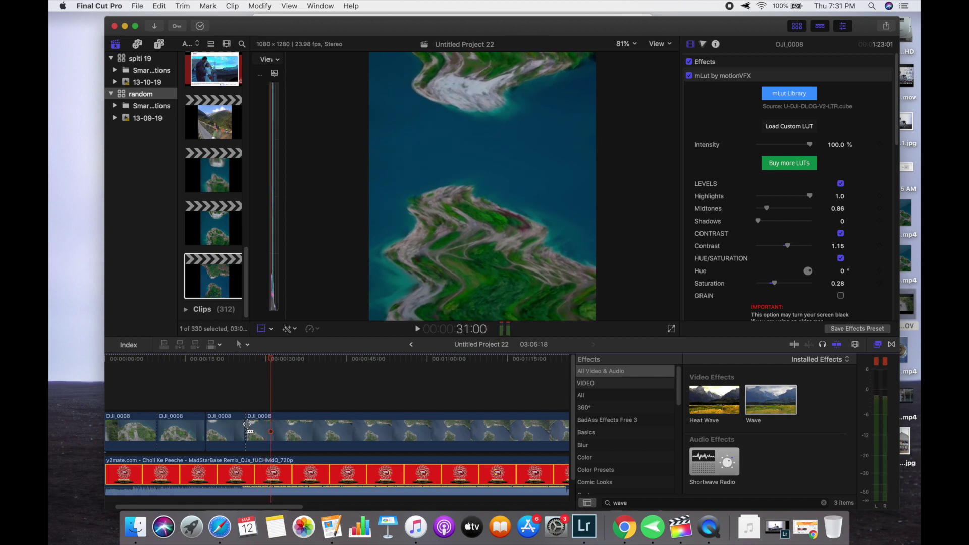
- Keyframe the Wave Amount at 0 at that clip's start
{"action": "left_click", "coordinate": [249, 402]}
{"action": "left_click", "coordinate": [252, 426]}
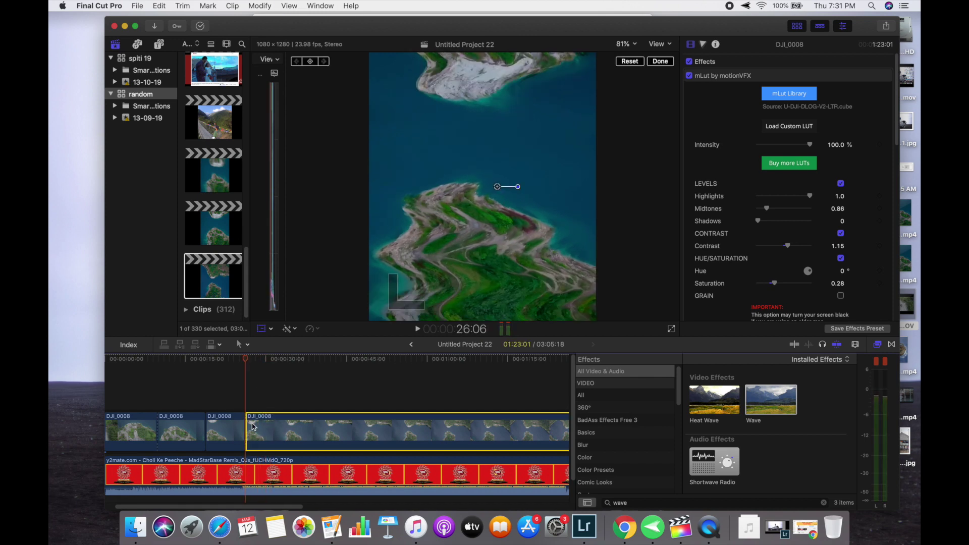
{"action": "scroll", "coordinate": [783, 192], "scroll_direction": "down", "scroll_amount": 5}
{"action": "scroll", "coordinate": [798, 222], "scroll_direction": "down", "scroll_amount": 4}
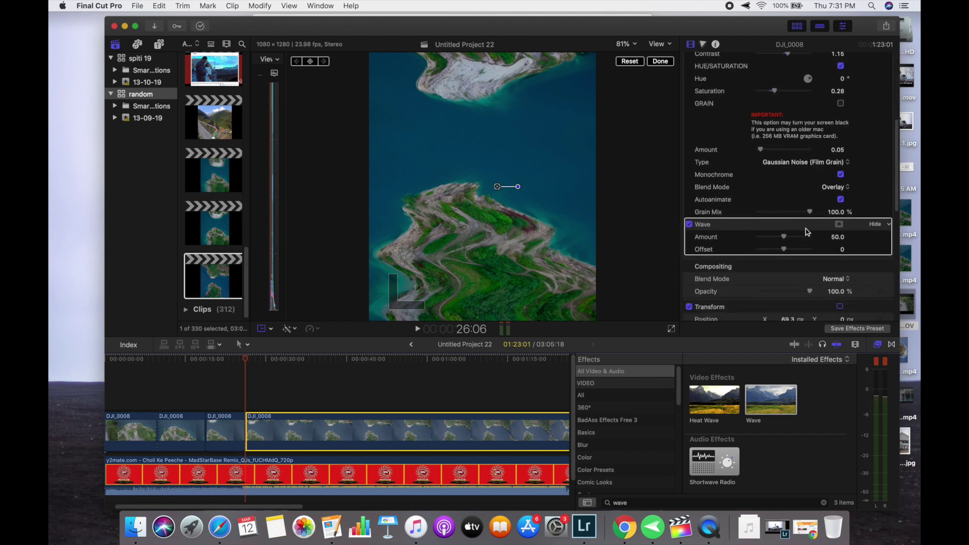
{"action": "left_click_drag", "start_coordinate": [784, 237], "coordinate": [751, 238]}
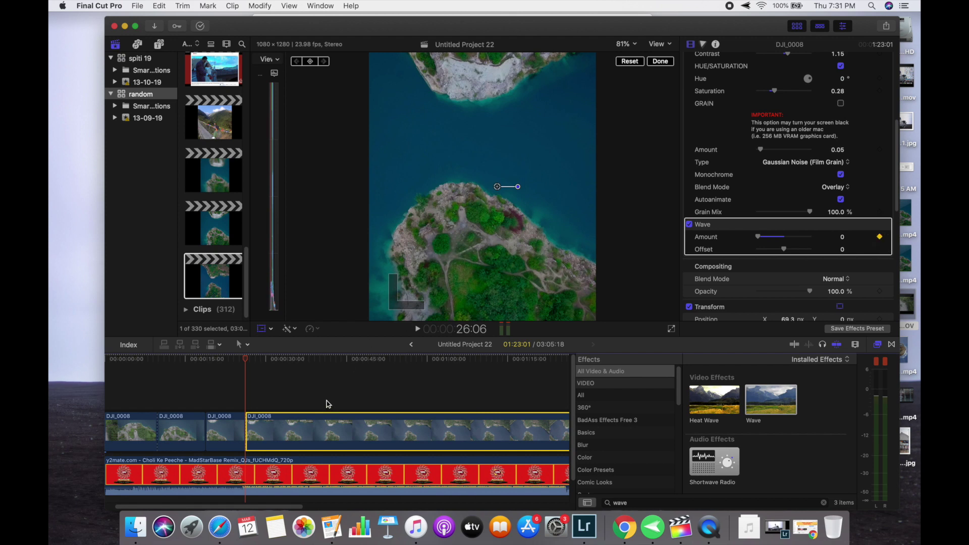
{"action": "left_click", "coordinate": [319, 386]}
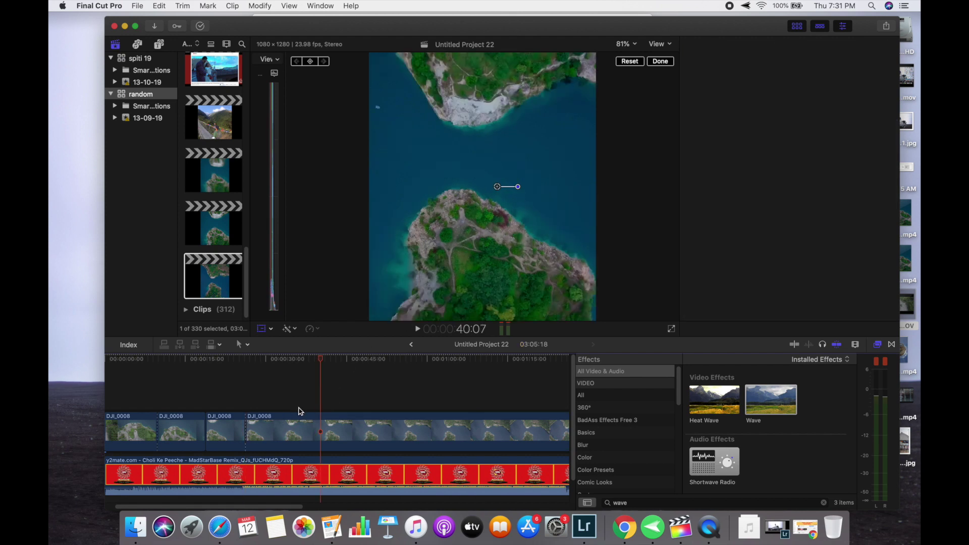
- Keyframe the DJI_0008 clip's Wave Amount up to 46.27
{"action": "left_click", "coordinate": [324, 421]}
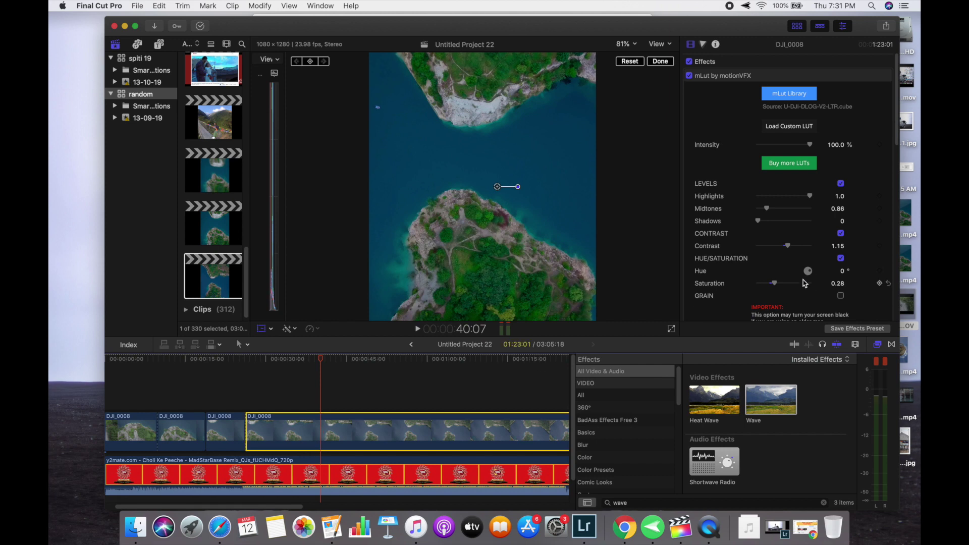
{"action": "scroll", "coordinate": [806, 292], "scroll_direction": "down", "scroll_amount": 5}
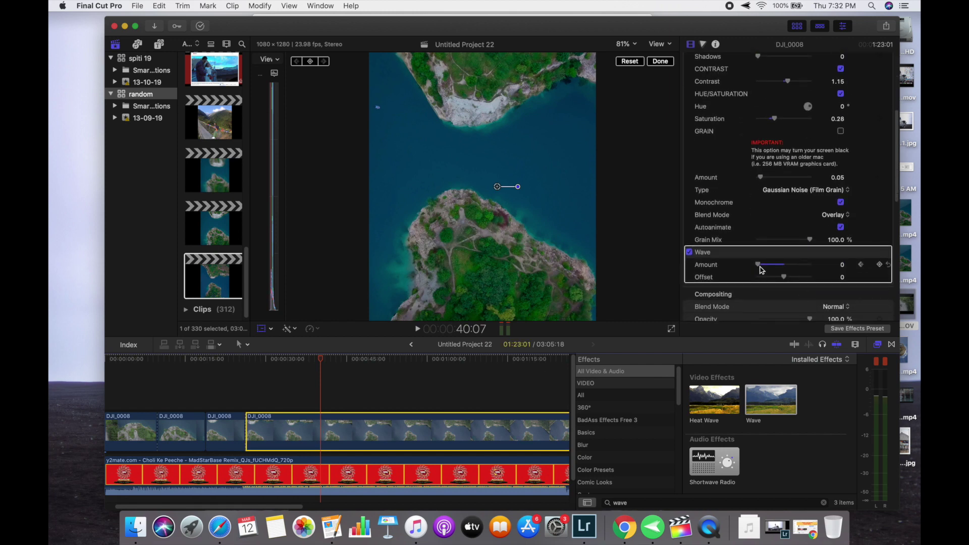
{"action": "left_click_drag", "start_coordinate": [761, 270], "coordinate": [783, 268]}
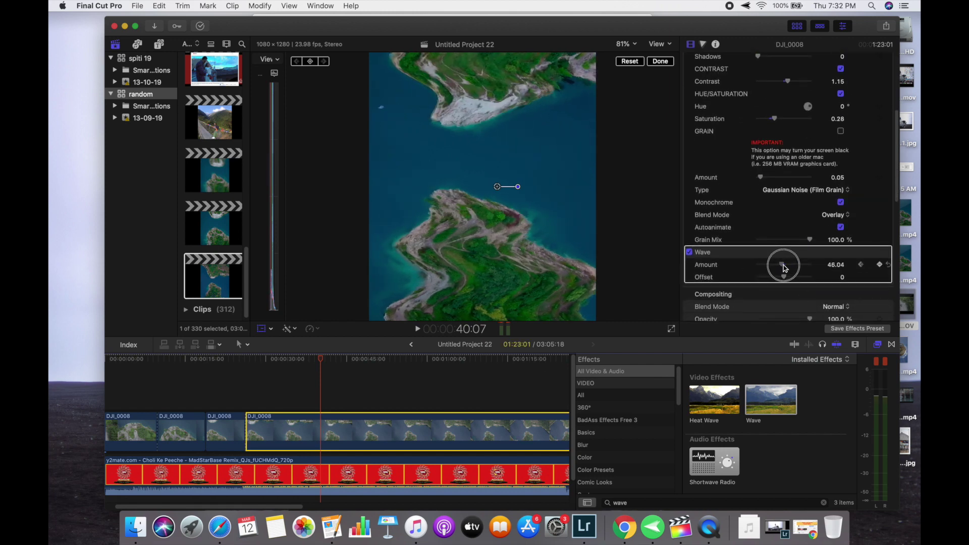
{"action": "left_click_drag", "start_coordinate": [785, 268], "coordinate": [785, 268]}
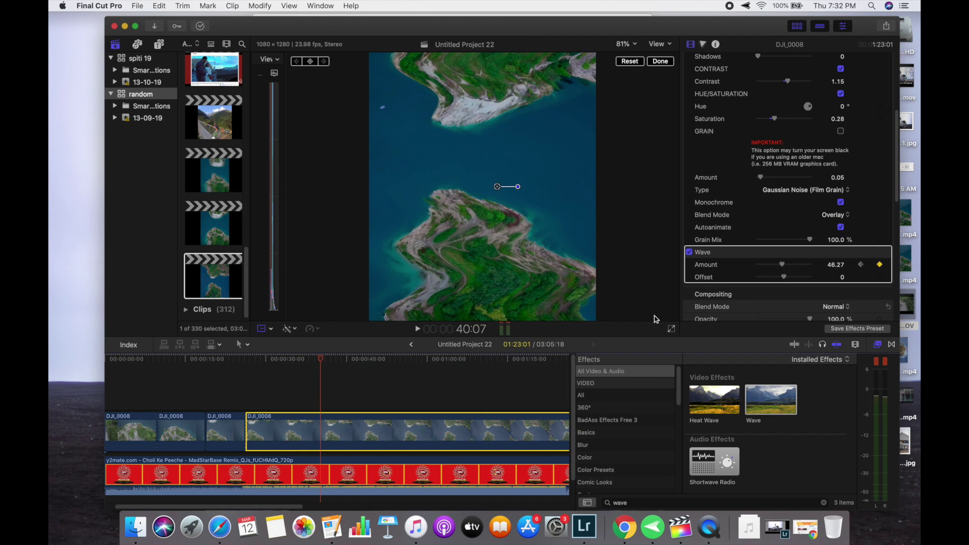
- Preview the wave ramp, then switch to Untitled Project 20
{"action": "left_click", "coordinate": [240, 399]}
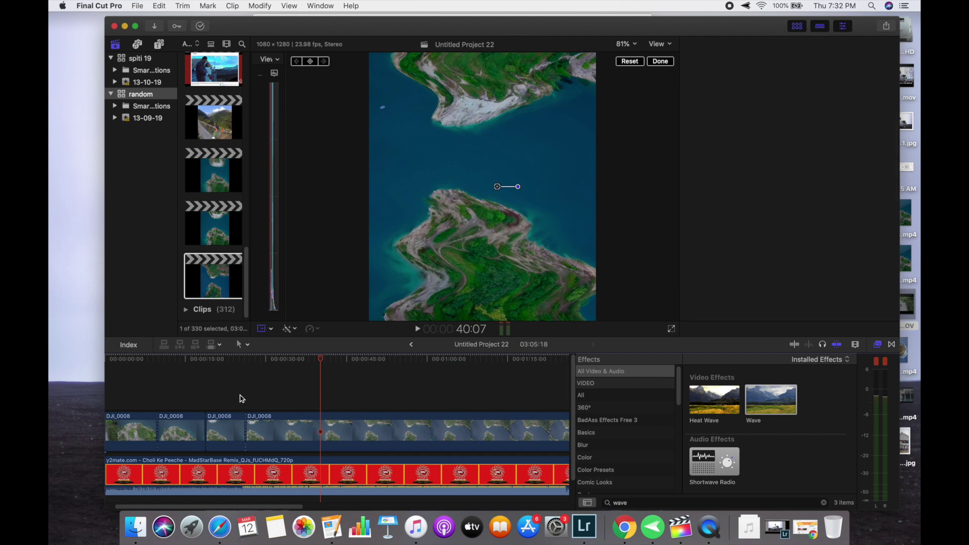
{"action": "key", "text": "space"}
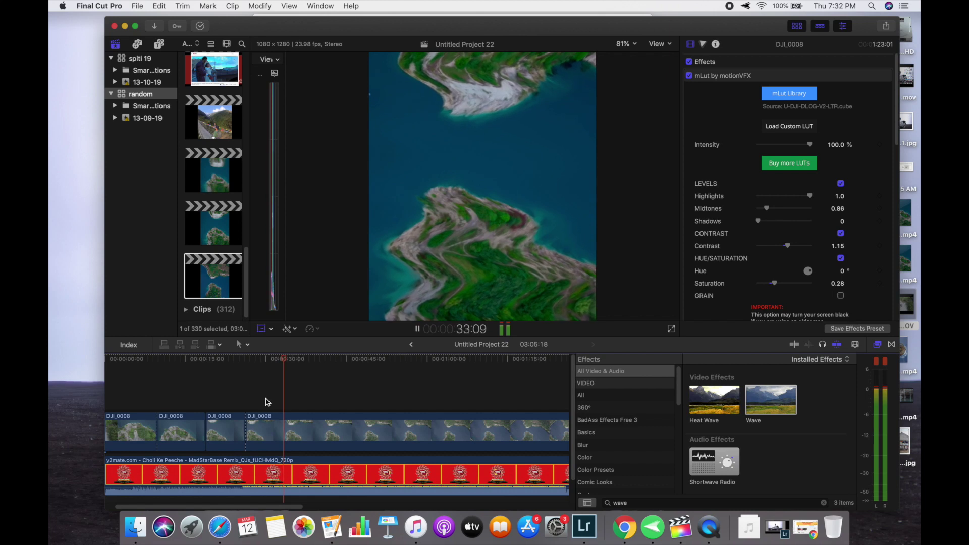
{"action": "key", "text": "space"}
{"action": "key", "text": "space"}
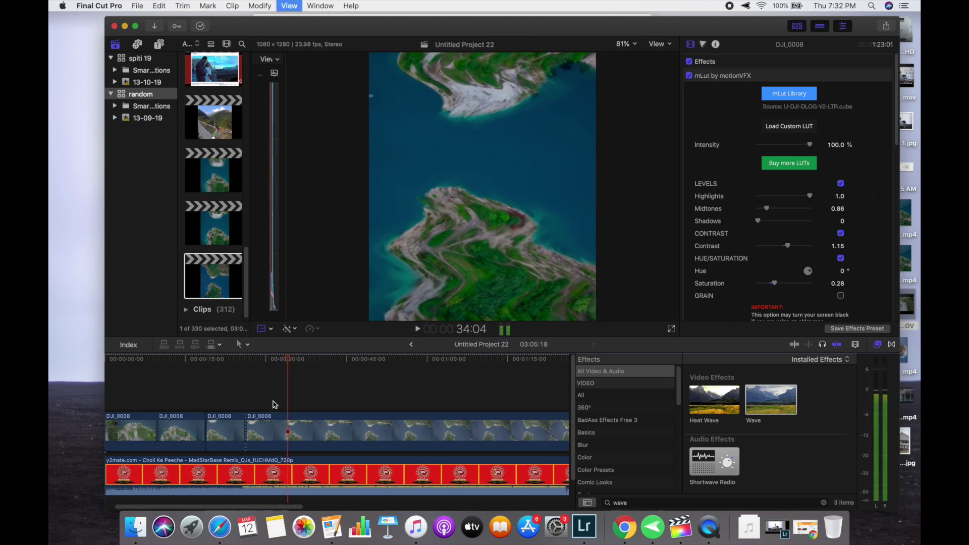
{"action": "key", "text": "space"}
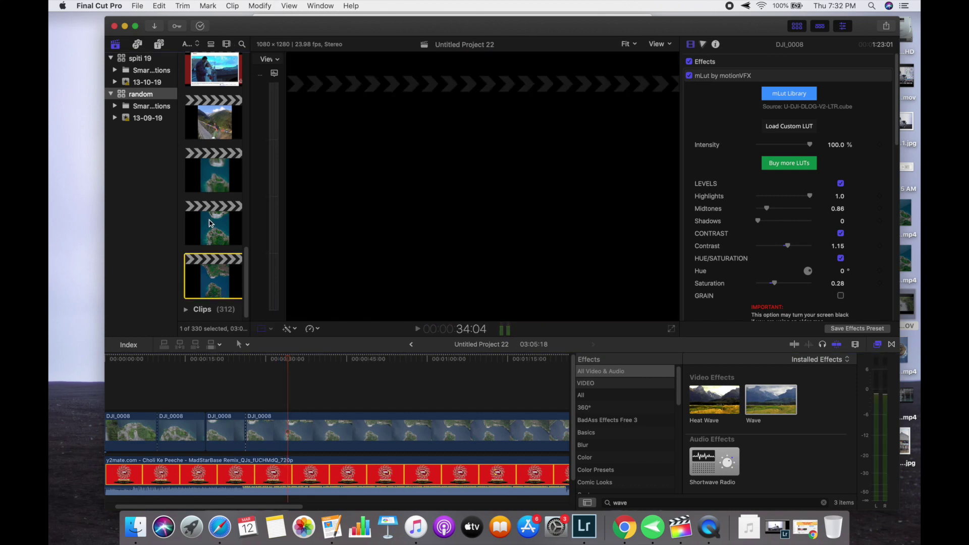
{"action": "double_click", "coordinate": [211, 223]}
- Preview Untitled Project 20 from 19:15 to 21:10
{"action": "left_click", "coordinate": [402, 407]}
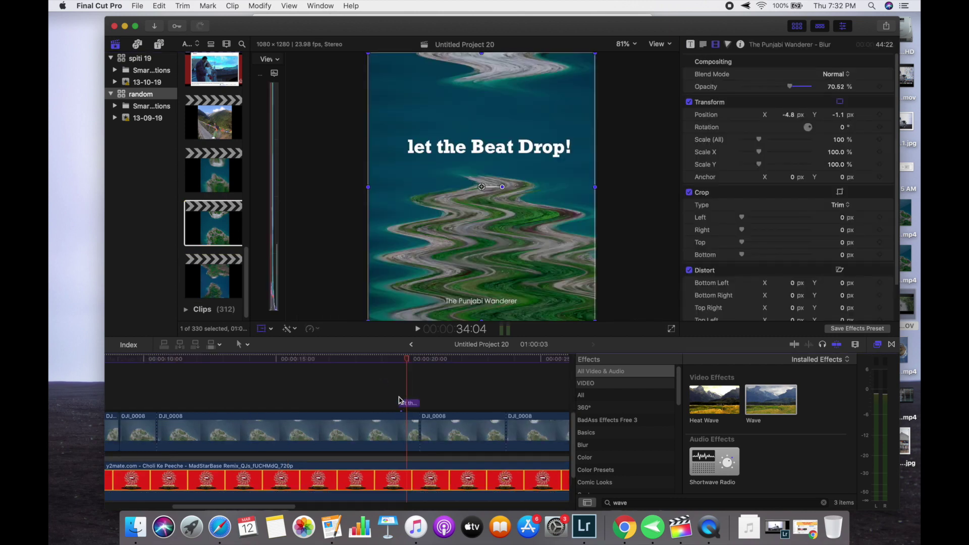
{"action": "left_click", "coordinate": [399, 389]}
{"action": "key", "text": "space"}
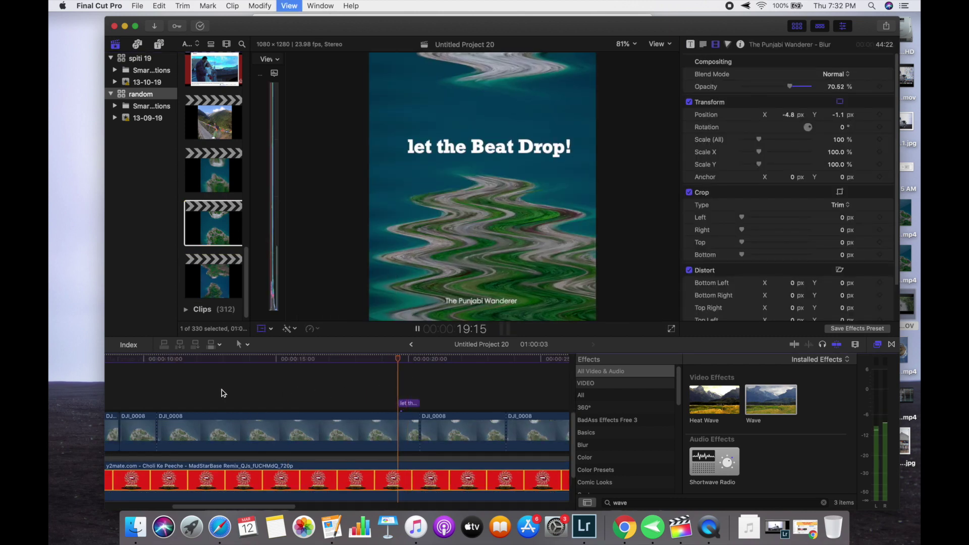
{"action": "key", "text": "space"}
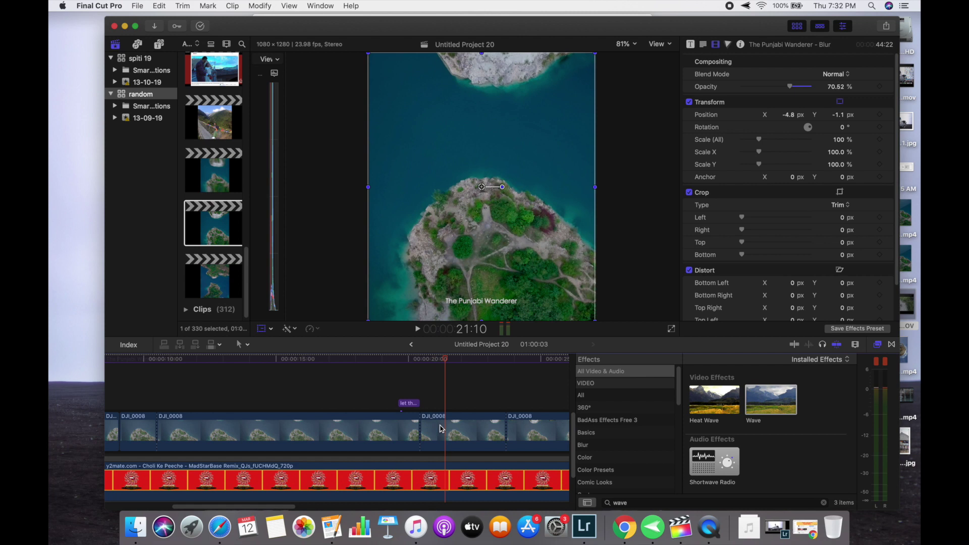
- Enable Wave on the DJI_0008 clip after the title and play it back from 20 seconds
{"action": "left_click", "coordinate": [448, 429]}
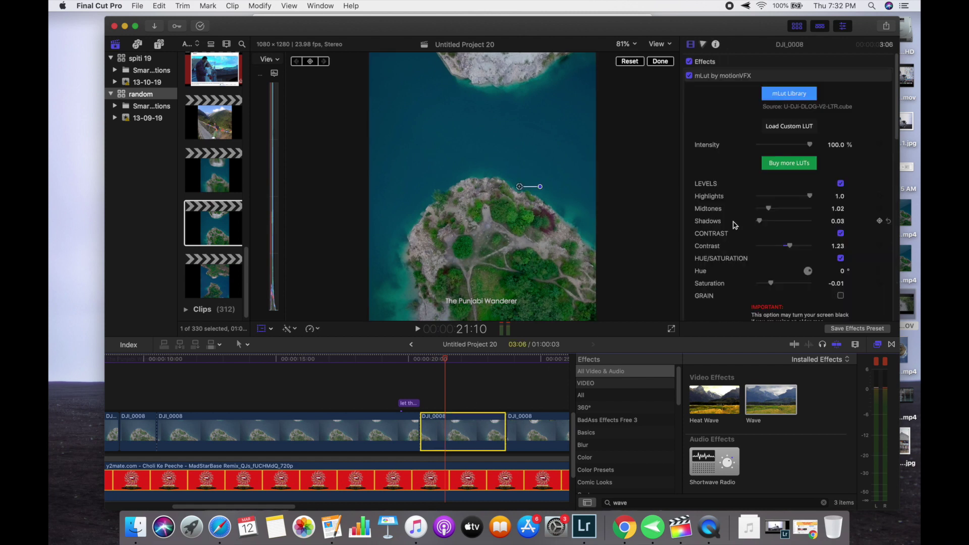
{"action": "scroll", "coordinate": [742, 212], "scroll_direction": "down", "scroll_amount": 5}
{"action": "scroll", "coordinate": [717, 187], "scroll_direction": "down", "scroll_amount": 3}
{"action": "scroll", "coordinate": [695, 165], "scroll_direction": "down", "scroll_amount": 2}
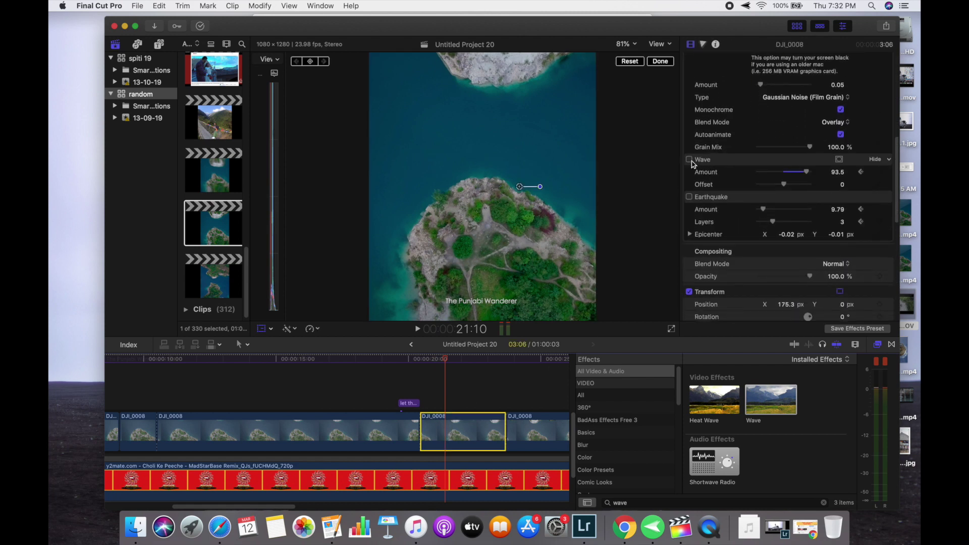
{"action": "left_click", "coordinate": [689, 159]}
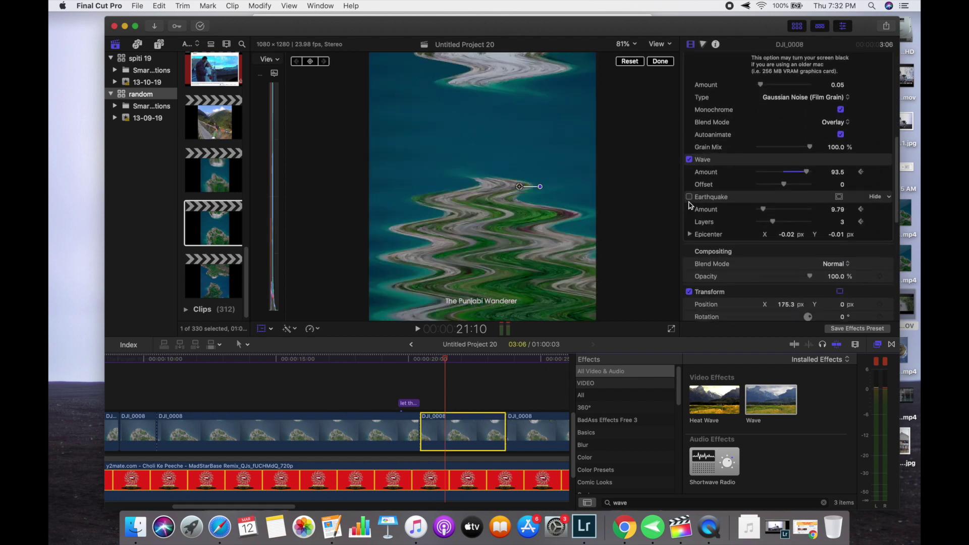
{"action": "left_click", "coordinate": [411, 386]}
{"action": "key", "text": "space"}
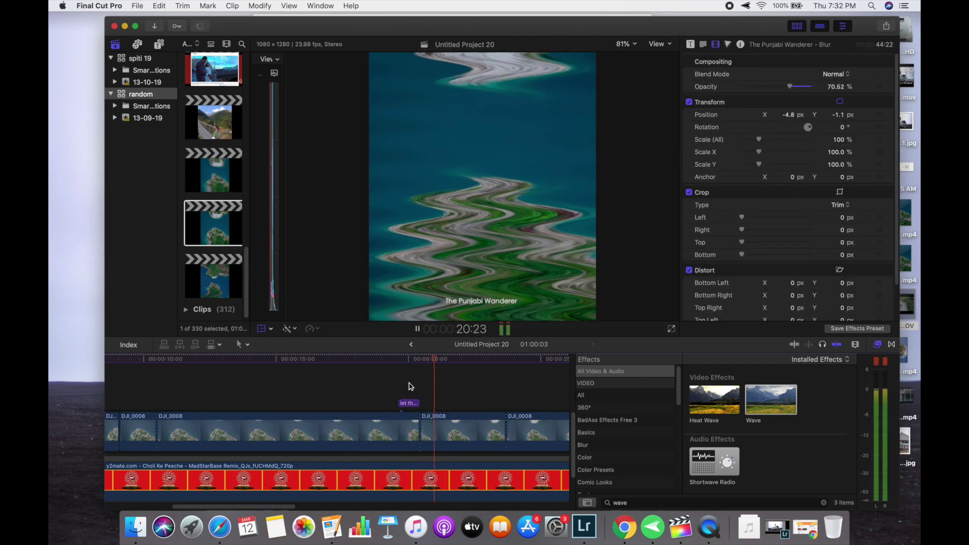
{"action": "key", "text": "space"}
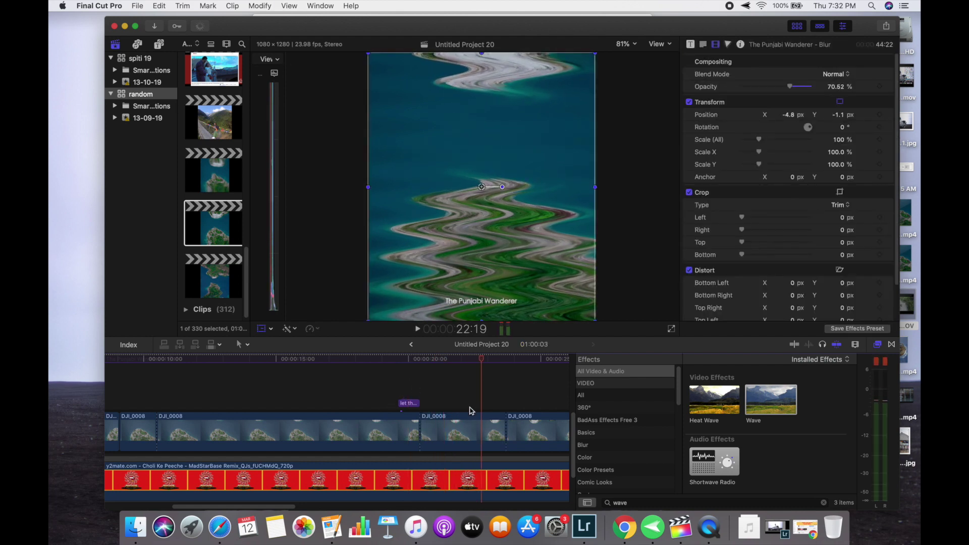
- Enable Earthquake on the same clip, preview both distortions, then select the last DJI_0008 clip
{"action": "left_click", "coordinate": [492, 424]}
{"action": "scroll", "coordinate": [730, 250], "scroll_direction": "down", "scroll_amount": 2}
{"action": "scroll", "coordinate": [730, 253], "scroll_direction": "down", "scroll_amount": 2}
{"action": "scroll", "coordinate": [727, 238], "scroll_direction": "down", "scroll_amount": 5}
{"action": "scroll", "coordinate": [727, 239], "scroll_direction": "down", "scroll_amount": 3}
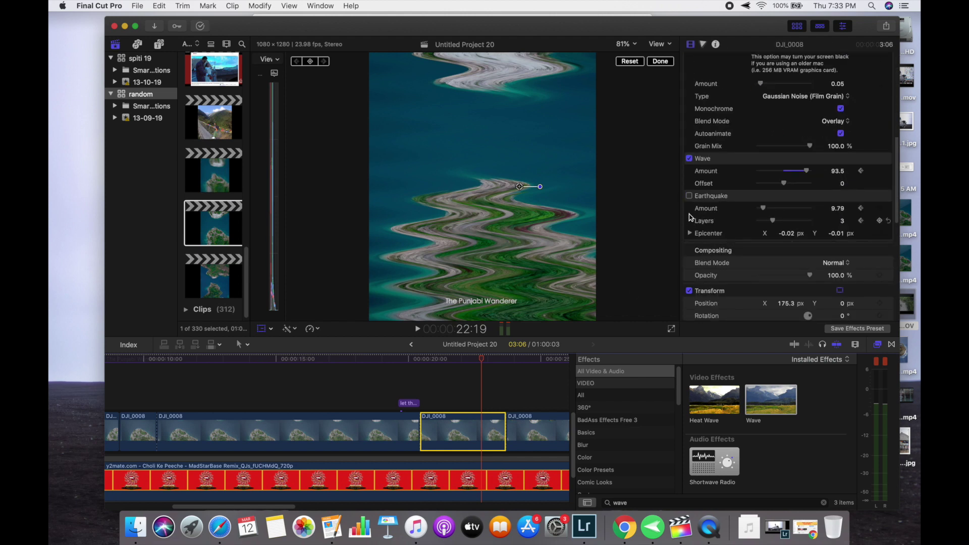
{"action": "left_click", "coordinate": [690, 197]}
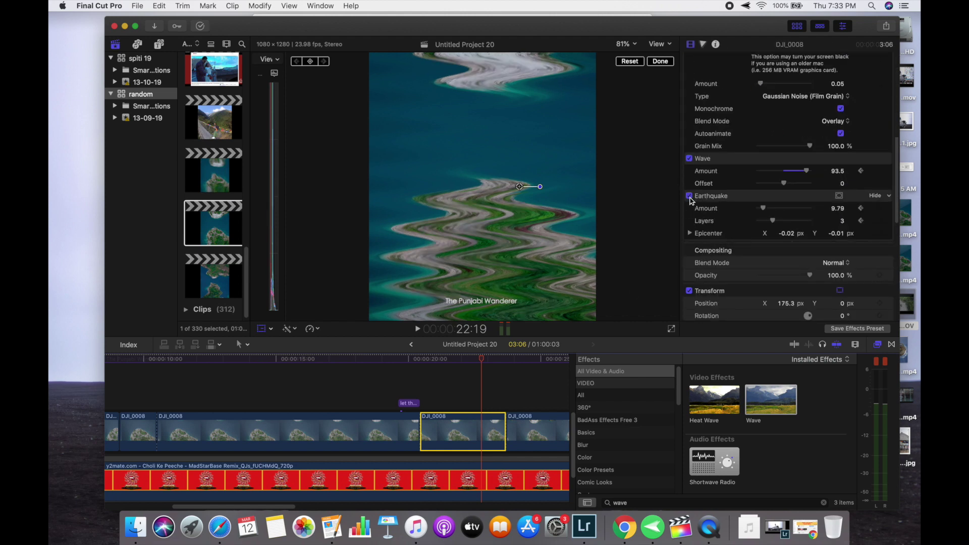
{"action": "left_click", "coordinate": [417, 390]}
{"action": "key", "text": "space"}
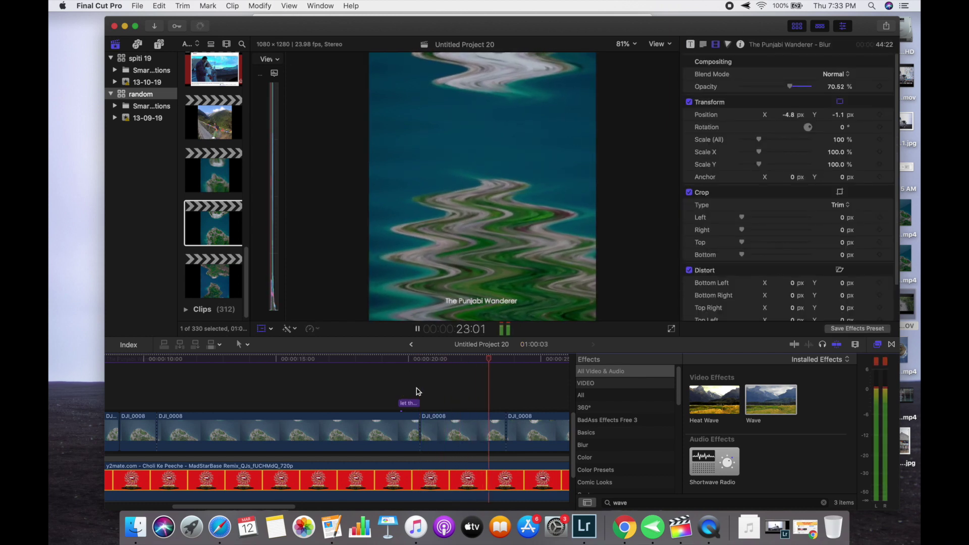
{"action": "key", "text": "space"}
{"action": "left_click", "coordinate": [542, 433]}
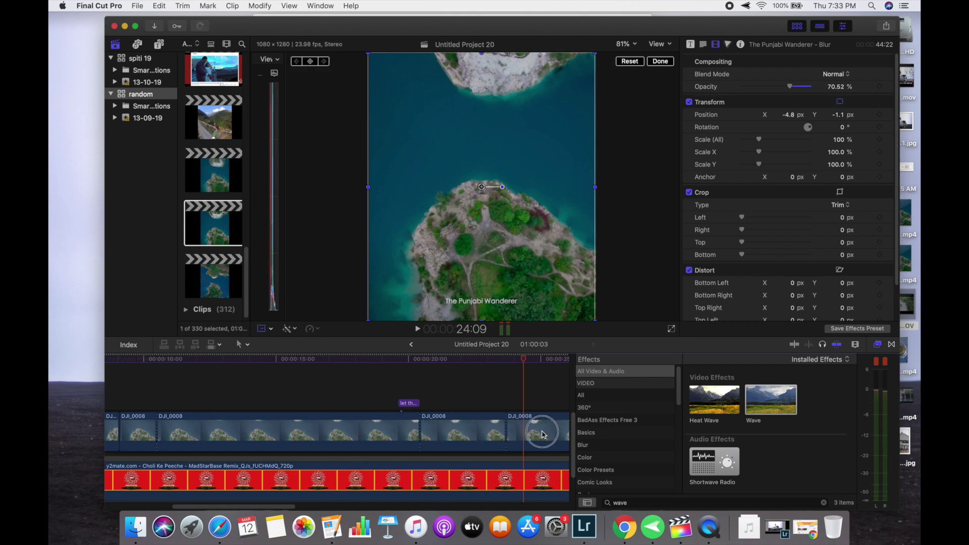
- Jump to the last DJI_0008 clip's start and enable its Wave and Earthquake distortions
{"action": "key", "text": "Up"}
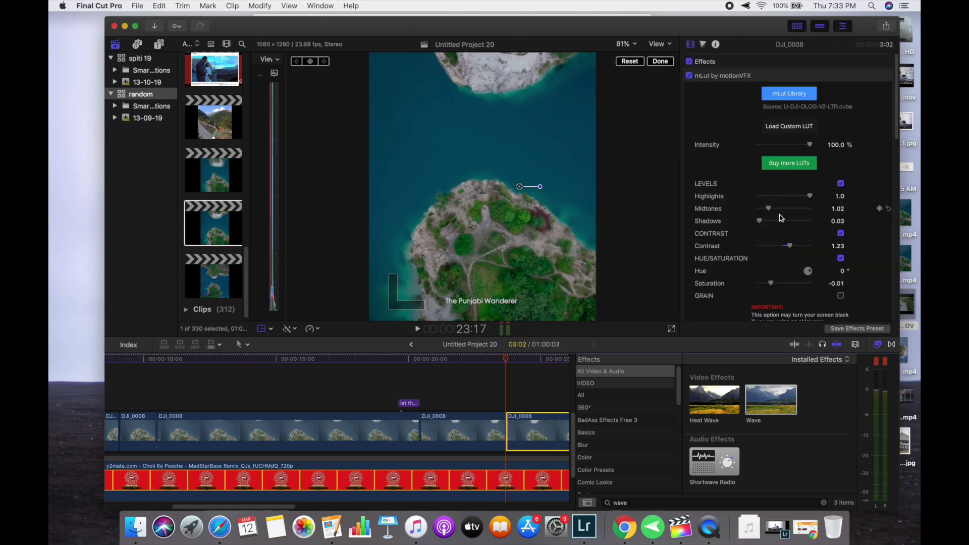
{"action": "scroll", "coordinate": [722, 212], "scroll_direction": "down", "scroll_amount": 8}
{"action": "scroll", "coordinate": [721, 205], "scroll_direction": "down", "scroll_amount": 3}
{"action": "left_click", "coordinate": [689, 189]}
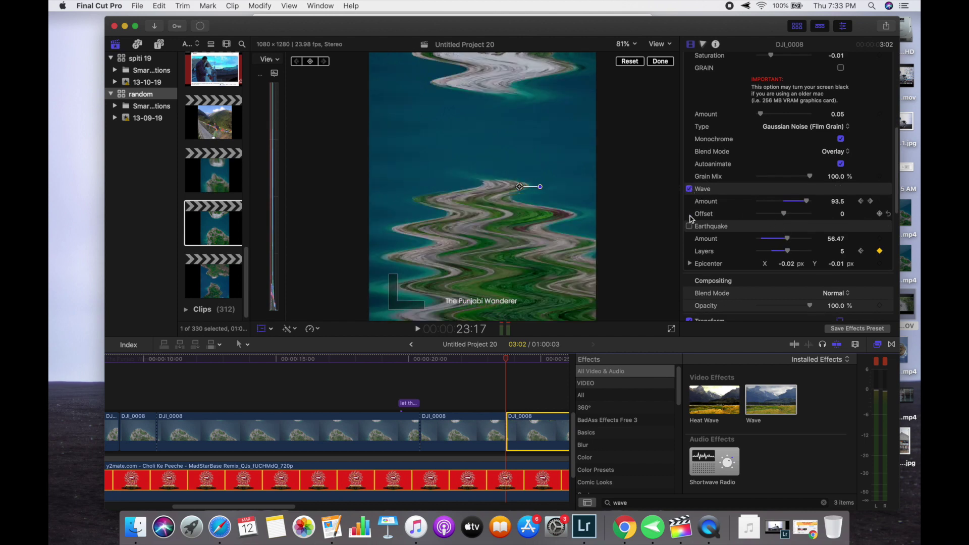
{"action": "left_click", "coordinate": [689, 226]}
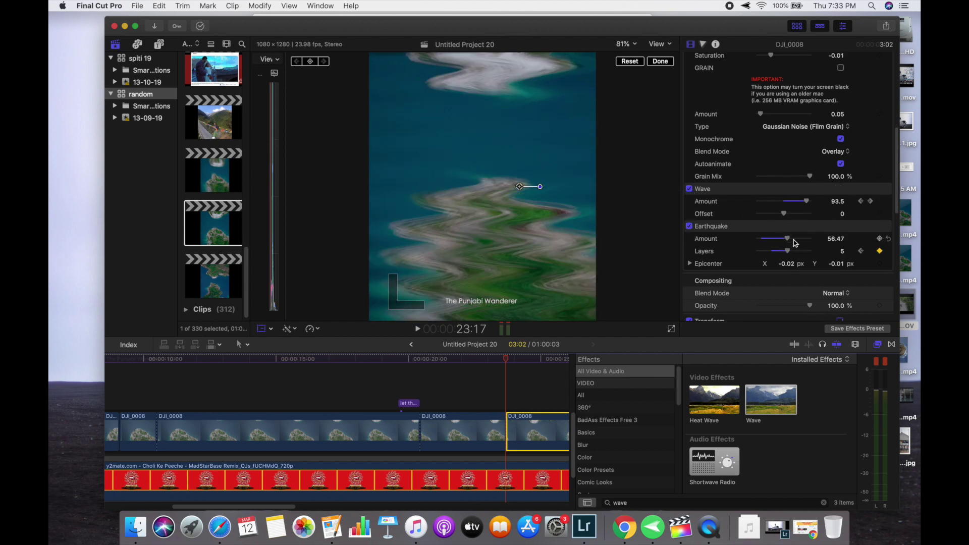
- Play the distorted section, then replay it from about 23:17
{"action": "left_click", "coordinate": [496, 397]}
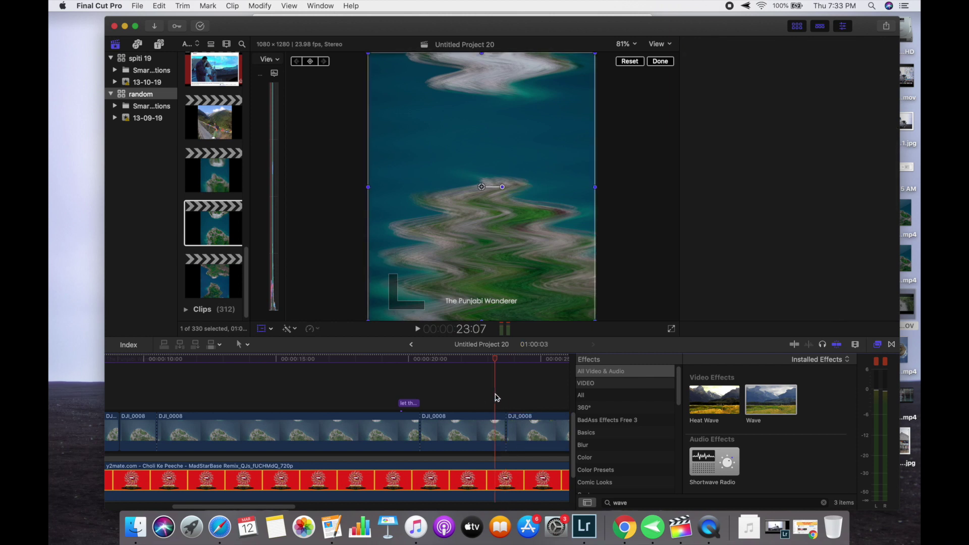
{"action": "key", "text": "space"}
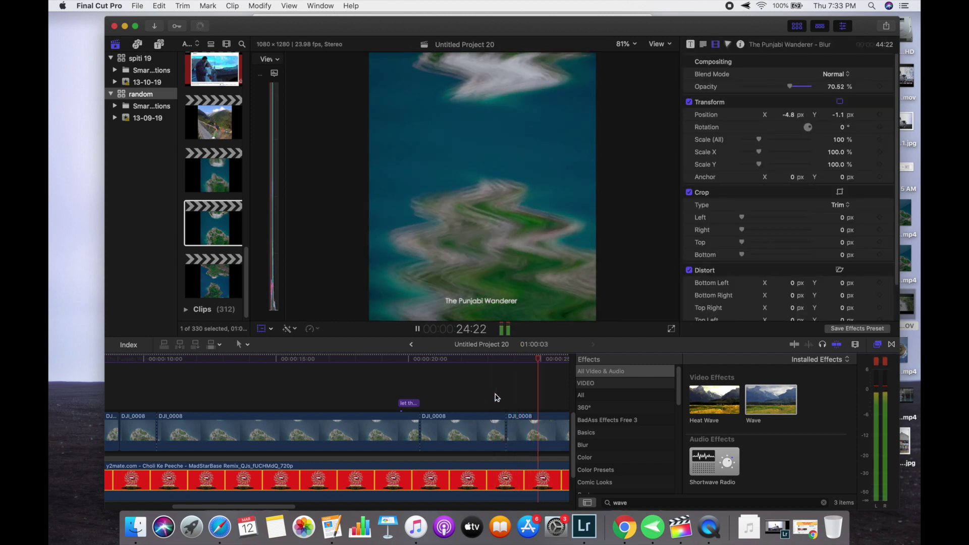
{"action": "key", "text": "shift+t"}
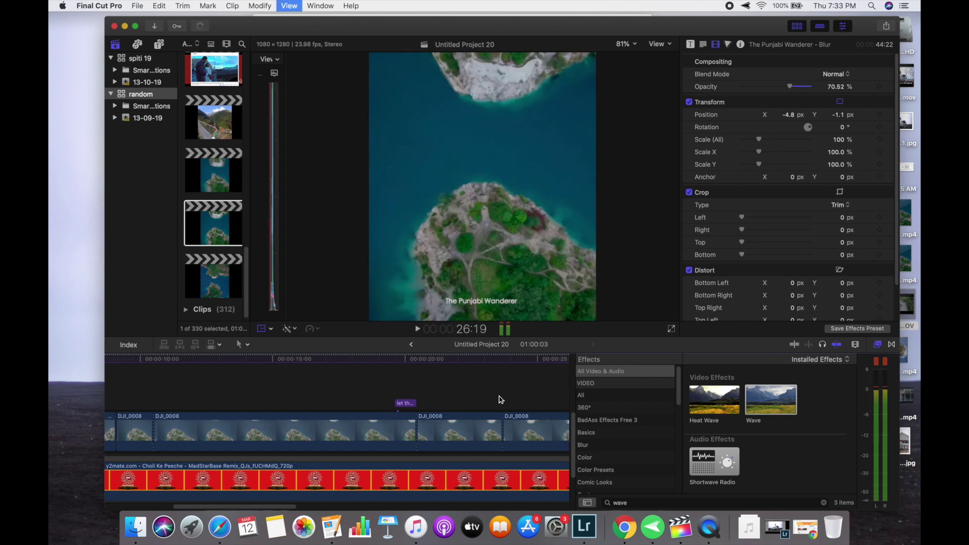
{"action": "left_click", "coordinate": [256, 397]}
{"action": "key", "text": "space"}
- Select the DJI_0008 clip at the playhead and review its effects in the Inspector
{"action": "left_click", "coordinate": [266, 410]}
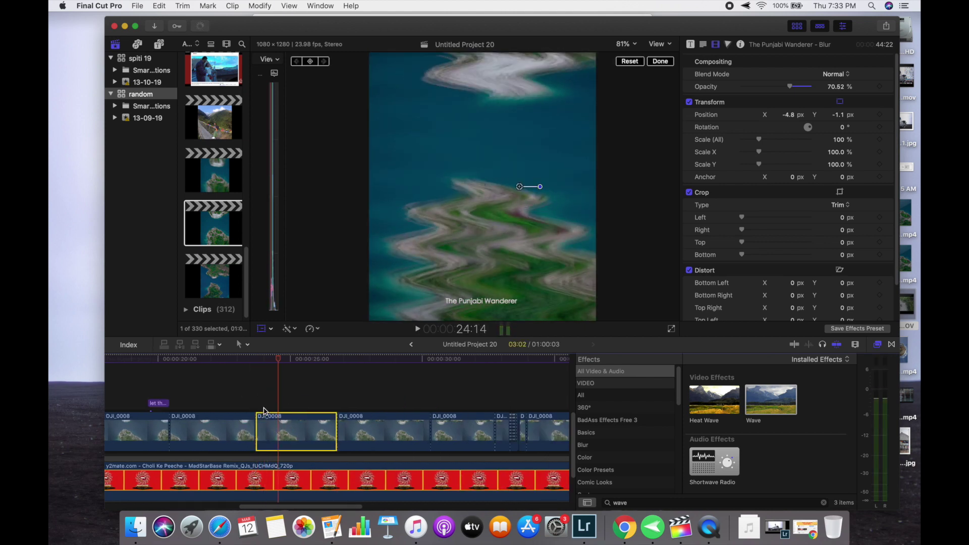
{"action": "left_click", "coordinate": [261, 407]}
{"action": "left_click", "coordinate": [267, 424]}
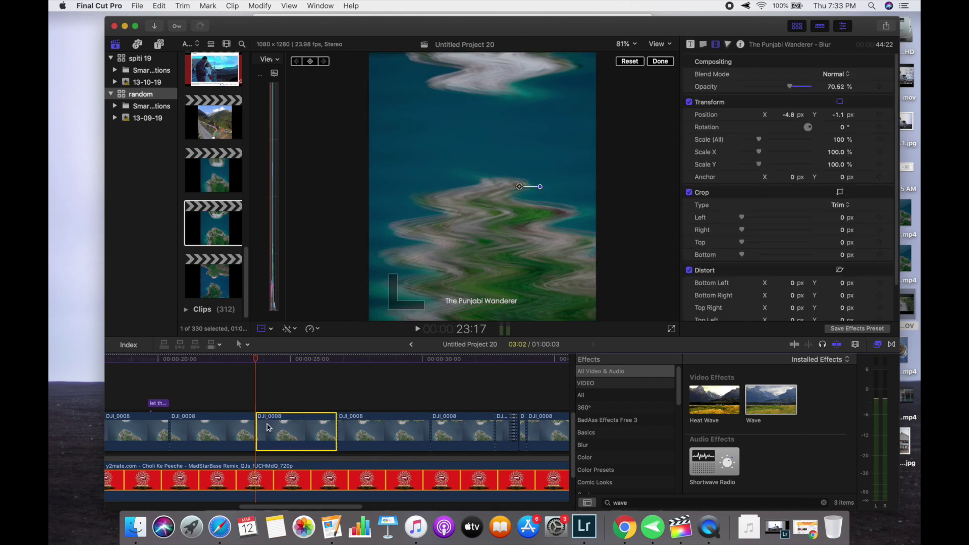
{"action": "scroll", "coordinate": [755, 254], "scroll_direction": "down", "scroll_amount": 3}
{"action": "scroll", "coordinate": [755, 254], "scroll_direction": "down", "scroll_amount": 5}
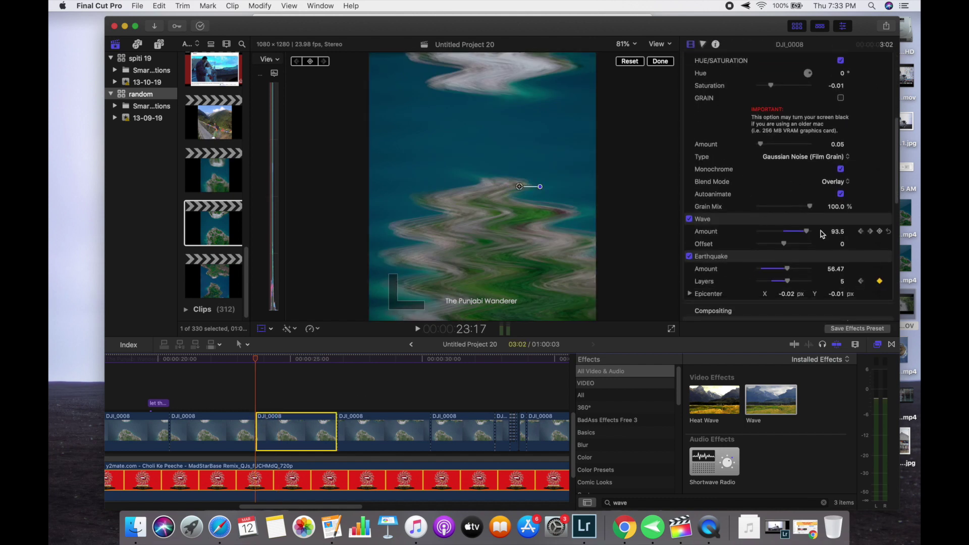
- Inspect the DJI_0008 clip at 24:22 and play back its animated wave
{"action": "left_click", "coordinate": [292, 406]}
{"action": "left_click", "coordinate": [295, 434]}
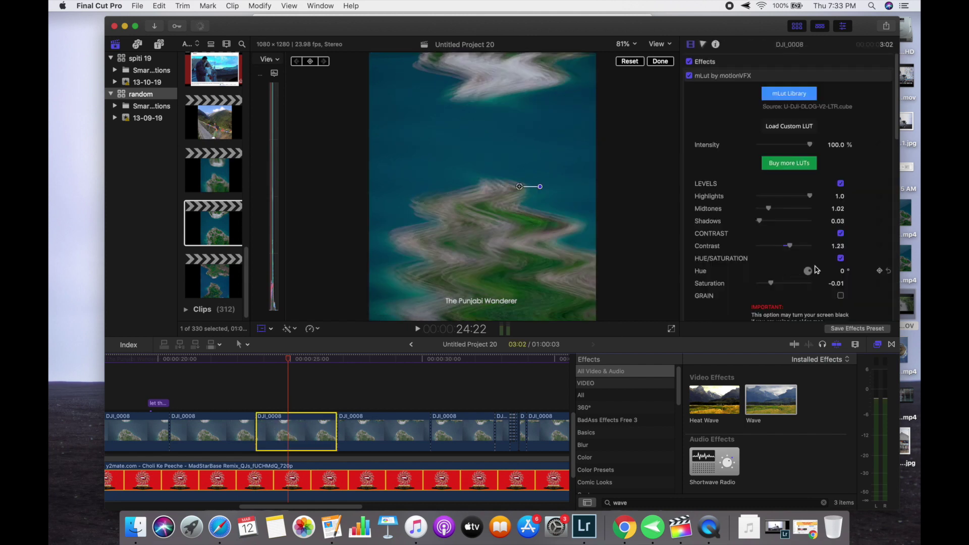
{"action": "scroll", "coordinate": [808, 202], "scroll_direction": "down", "scroll_amount": 5}
{"action": "scroll", "coordinate": [813, 227], "scroll_direction": "down", "scroll_amount": 5}
{"action": "scroll", "coordinate": [816, 269], "scroll_direction": "down", "scroll_amount": 5}
{"action": "scroll", "coordinate": [815, 258], "scroll_direction": "up", "scroll_amount": 2}
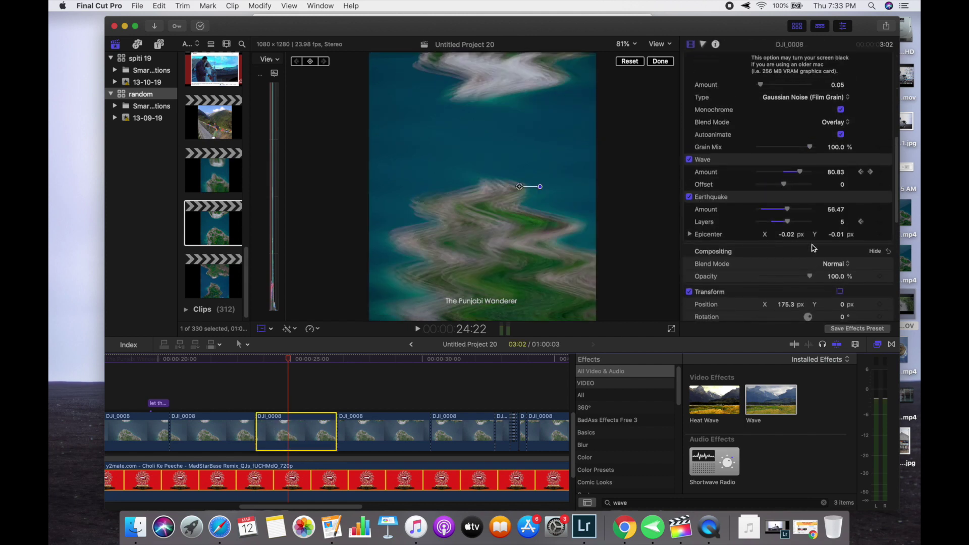
{"action": "key", "text": "space"}
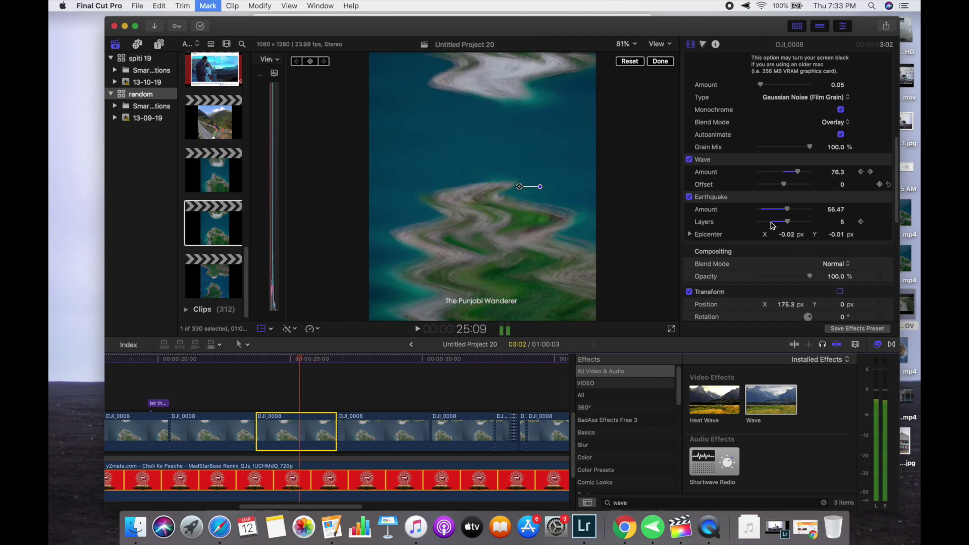
{"action": "key", "text": "space"}
{"action": "key", "text": "space"}
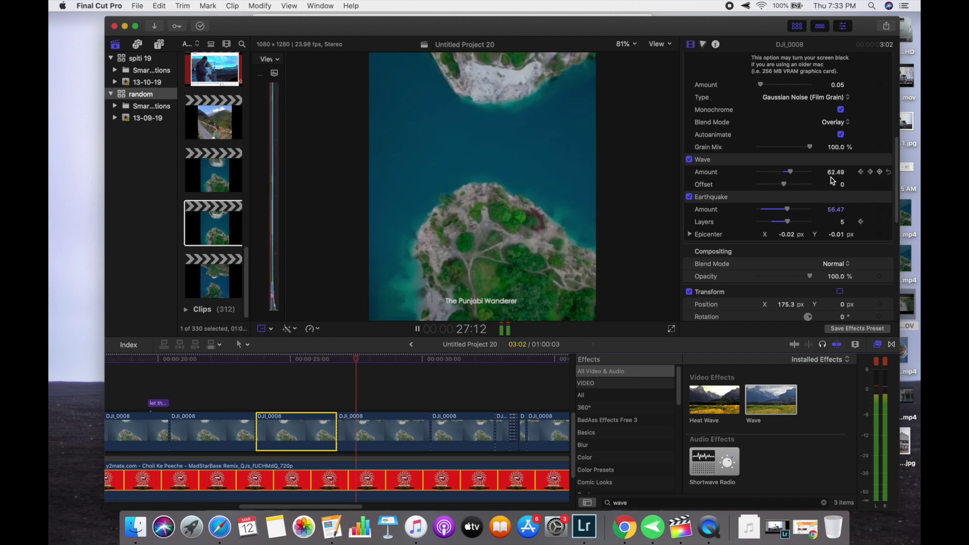
- Replay the wave transition from just before it, then select the DJI_0008 clip there
{"action": "left_click", "coordinate": [326, 402]}
{"action": "left_click", "coordinate": [319, 407]}
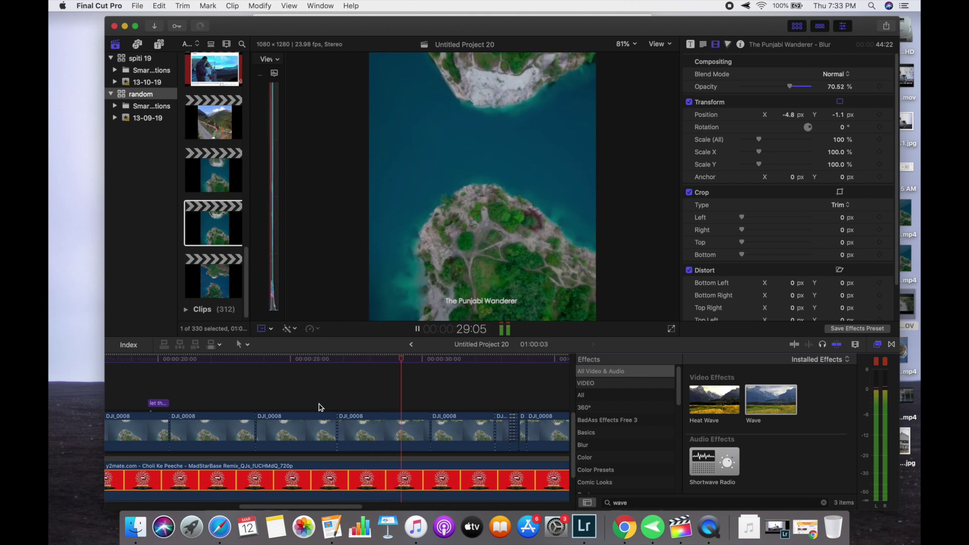
{"action": "key", "text": "space"}
{"action": "key", "text": "shift+t"}
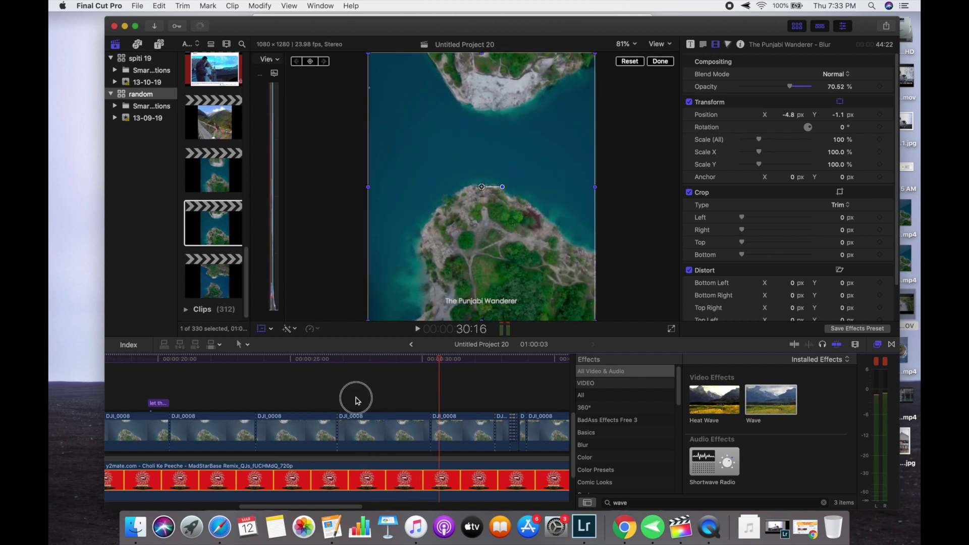
{"action": "left_click", "coordinate": [356, 395]}
{"action": "left_click", "coordinate": [330, 402]}
{"action": "key", "text": "space"}
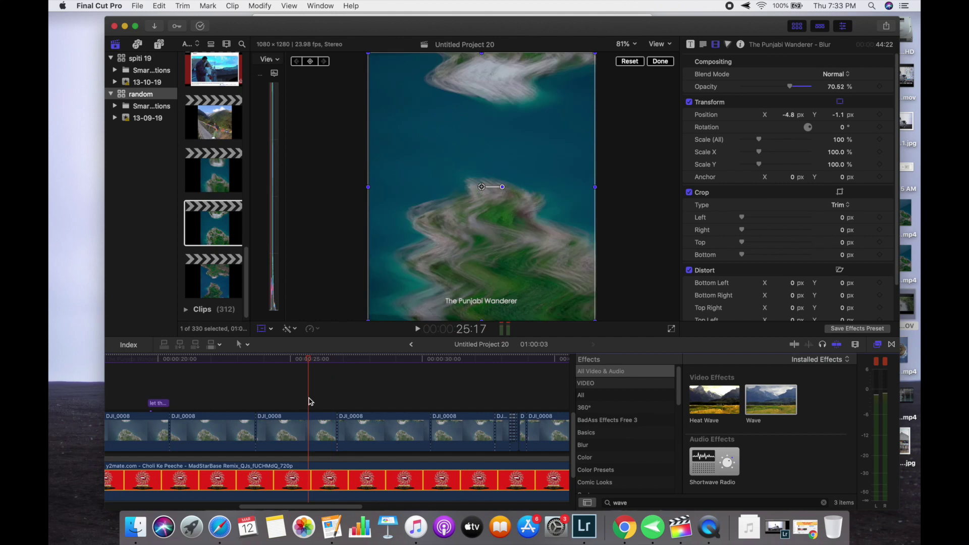
{"action": "key", "text": "space"}
{"action": "left_click", "coordinate": [393, 428]}
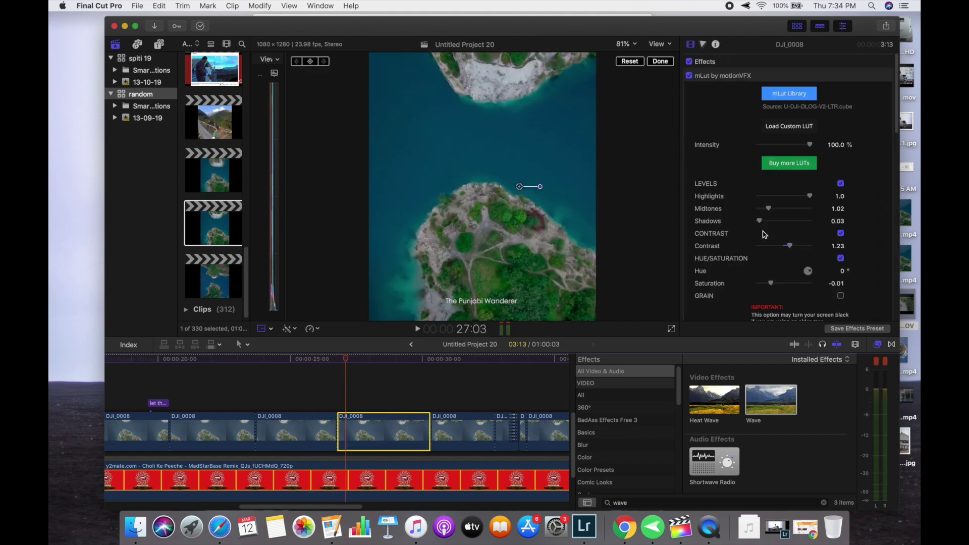
- Switch on Underwater with Wave and Earthquake off, and preview the change
{"action": "scroll", "coordinate": [764, 233], "scroll_direction": "down", "scroll_amount": 5}
{"action": "scroll", "coordinate": [763, 232], "scroll_direction": "down", "scroll_amount": 4}
{"action": "scroll", "coordinate": [762, 233], "scroll_direction": "down", "scroll_amount": 1}
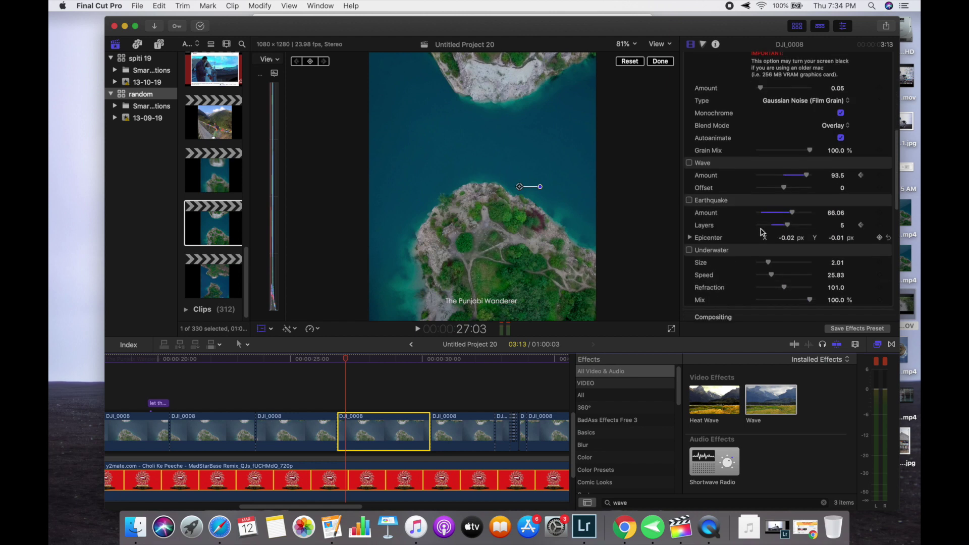
{"action": "left_click", "coordinate": [690, 163]}
{"action": "left_click", "coordinate": [689, 200]}
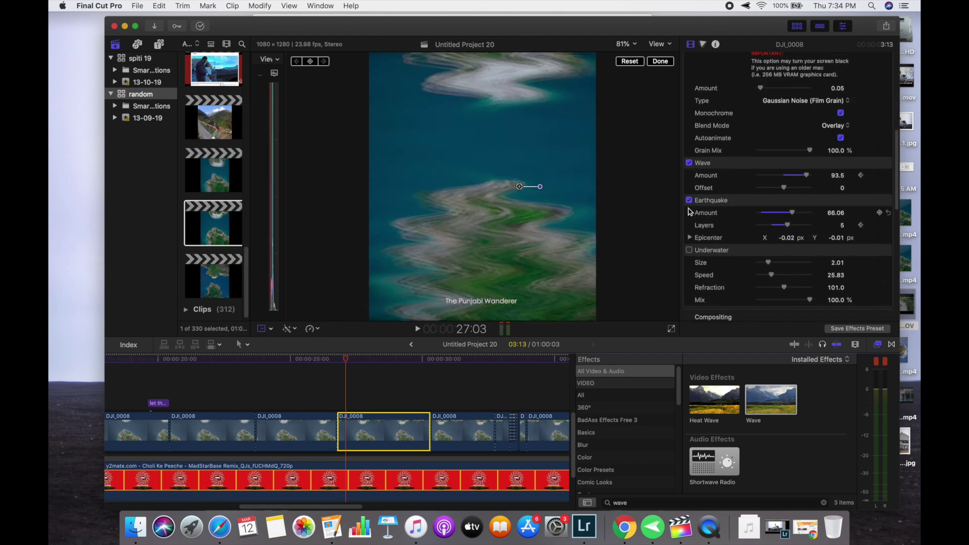
{"action": "left_click", "coordinate": [690, 175]}
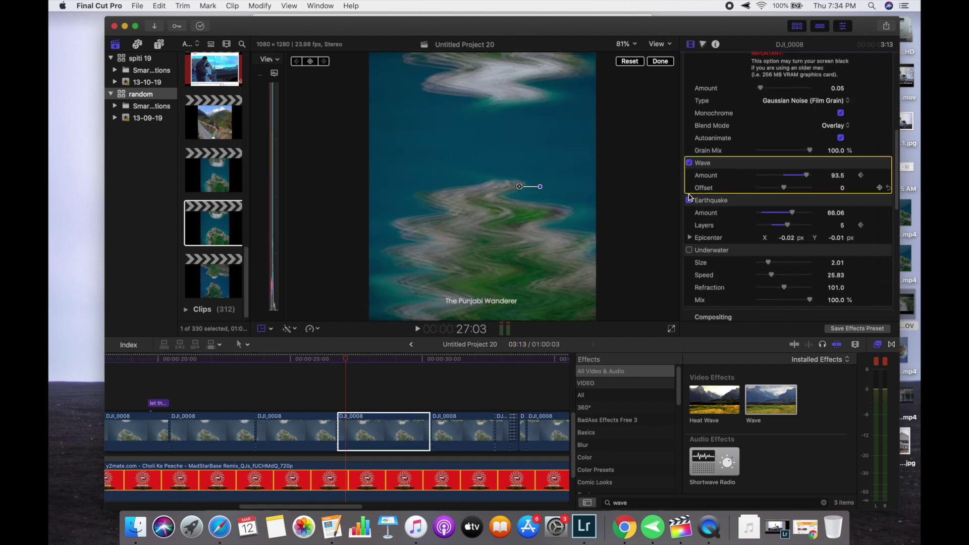
{"action": "left_click", "coordinate": [689, 164]}
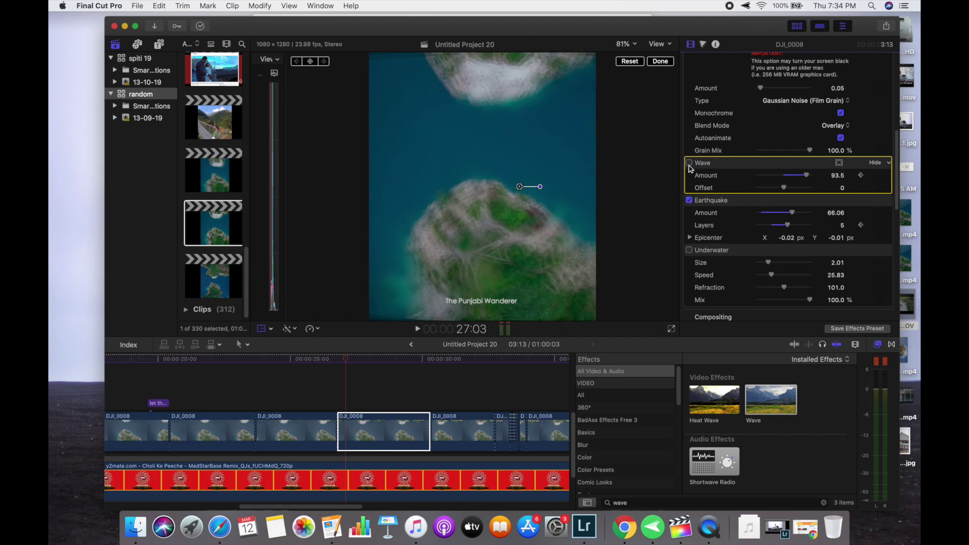
{"action": "left_click", "coordinate": [689, 251]}
{"action": "left_click", "coordinate": [689, 200]}
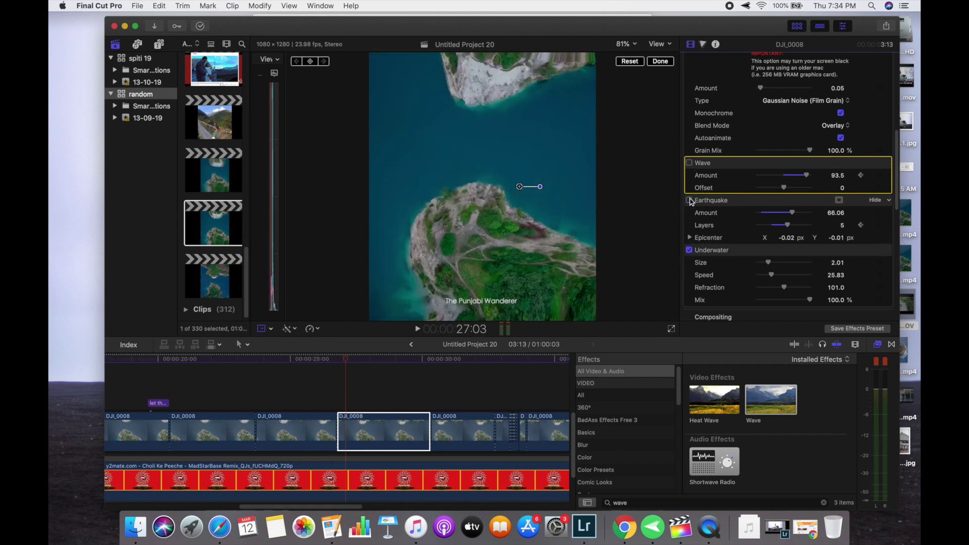
{"action": "left_click", "coordinate": [329, 406]}
{"action": "key", "text": "space"}
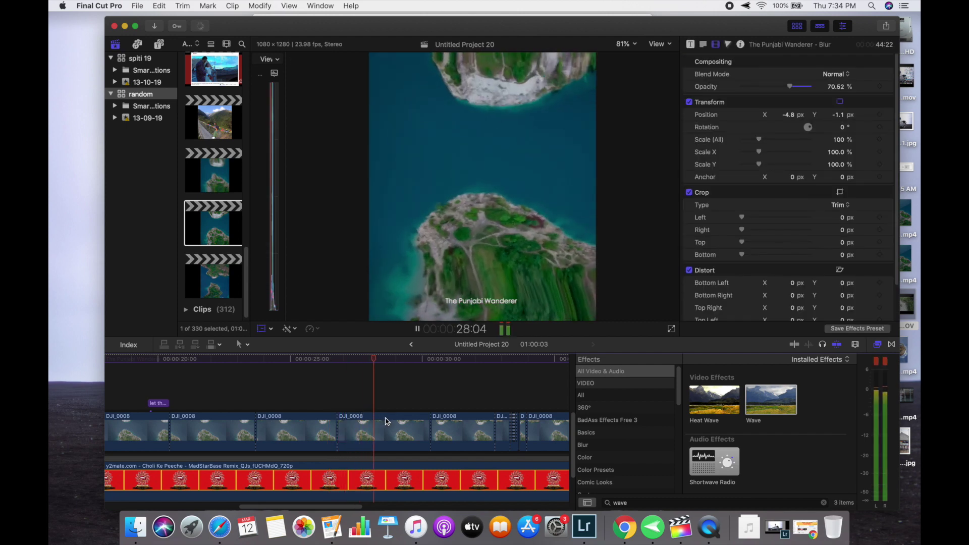
{"action": "key", "text": "shift+t"}
- Turn Earthquake back on alongside Underwater and preview the distortions
{"action": "left_click", "coordinate": [409, 422]}
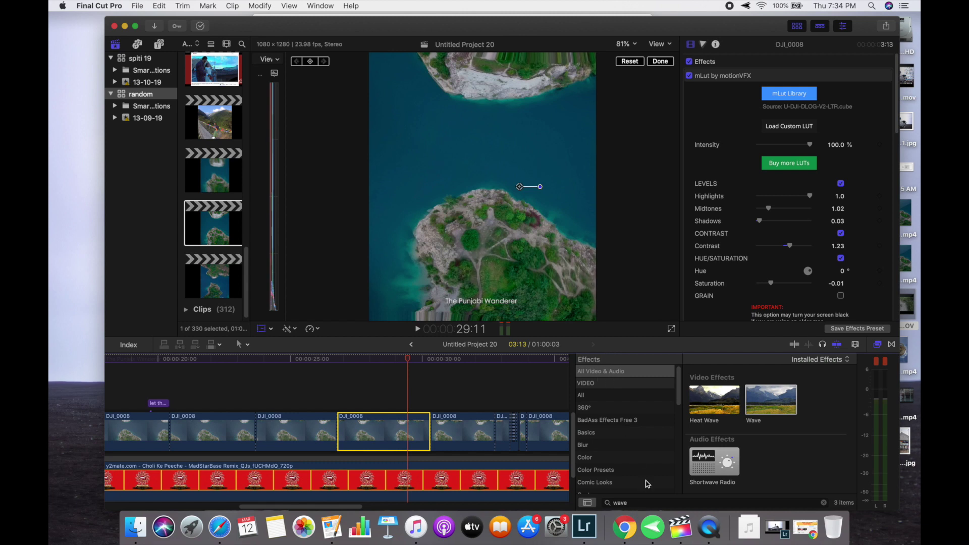
{"action": "scroll", "coordinate": [776, 261], "scroll_direction": "down", "scroll_amount": 10}
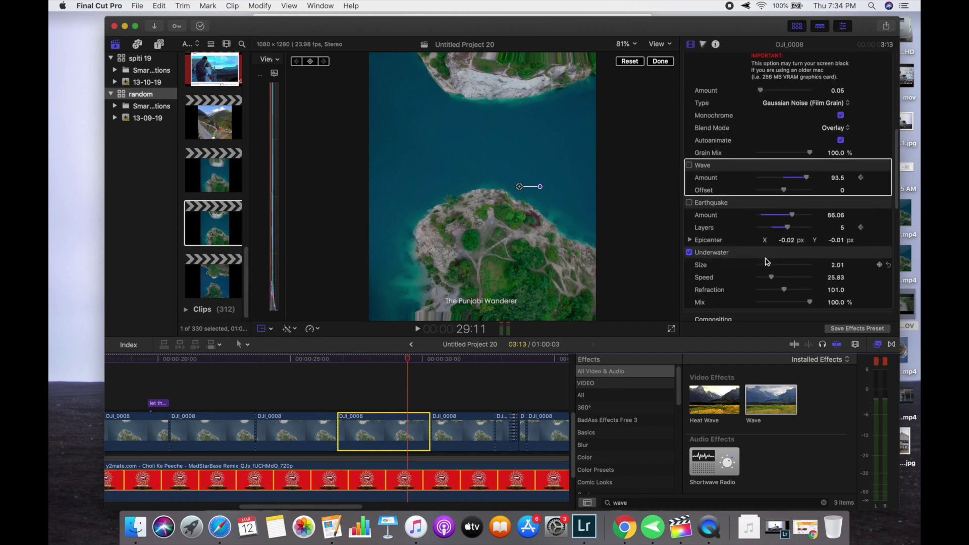
{"action": "left_click", "coordinate": [689, 203]}
{"action": "left_click", "coordinate": [340, 403]}
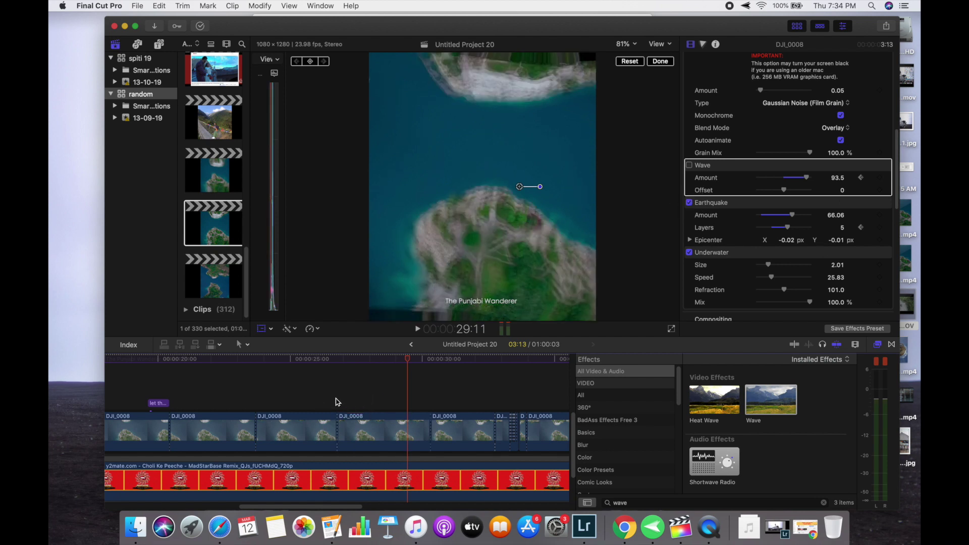
{"action": "key", "text": "space"}
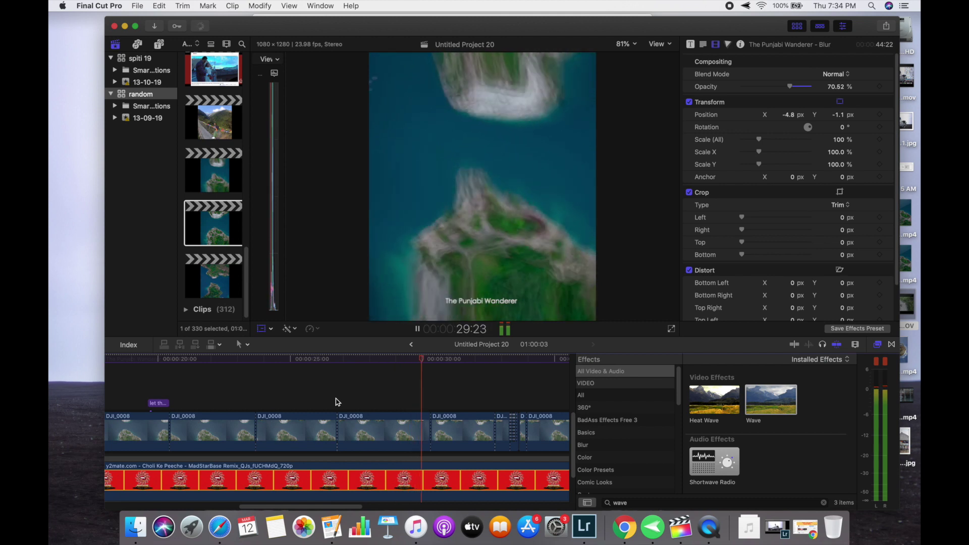
{"action": "key", "text": "space"}
- Replay the transition and ending, then select the short DJI_0008 end clip
{"action": "left_click", "coordinate": [366, 399]}
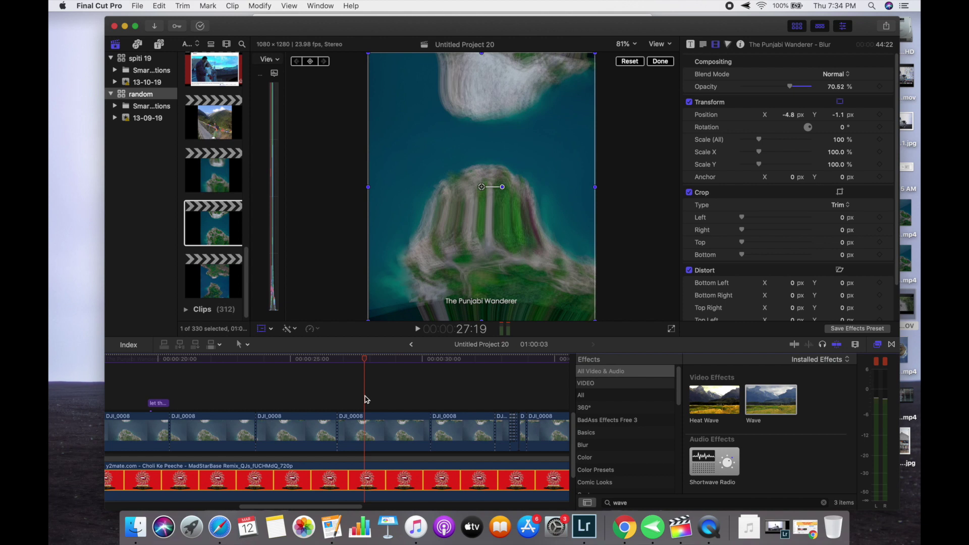
{"action": "key", "text": "space"}
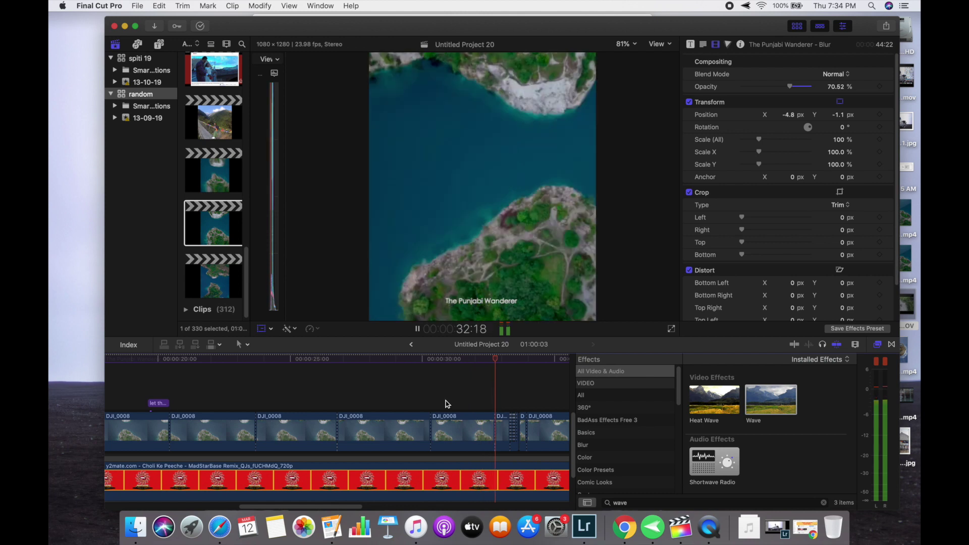
{"action": "left_click", "coordinate": [498, 405]}
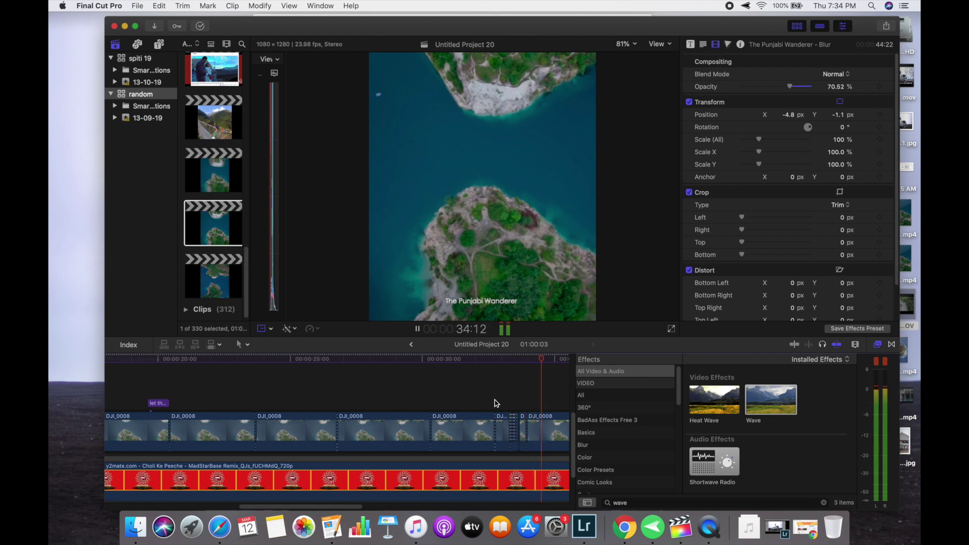
{"action": "key", "text": "shift+t"}
{"action": "left_click", "coordinate": [498, 404]}
{"action": "left_click", "coordinate": [505, 422]}
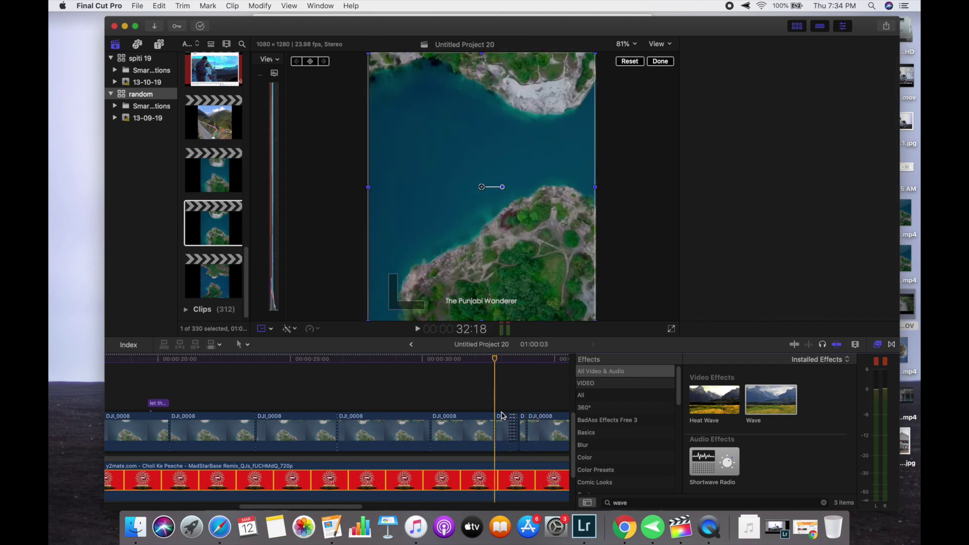
{"action": "left_click", "coordinate": [504, 402]}
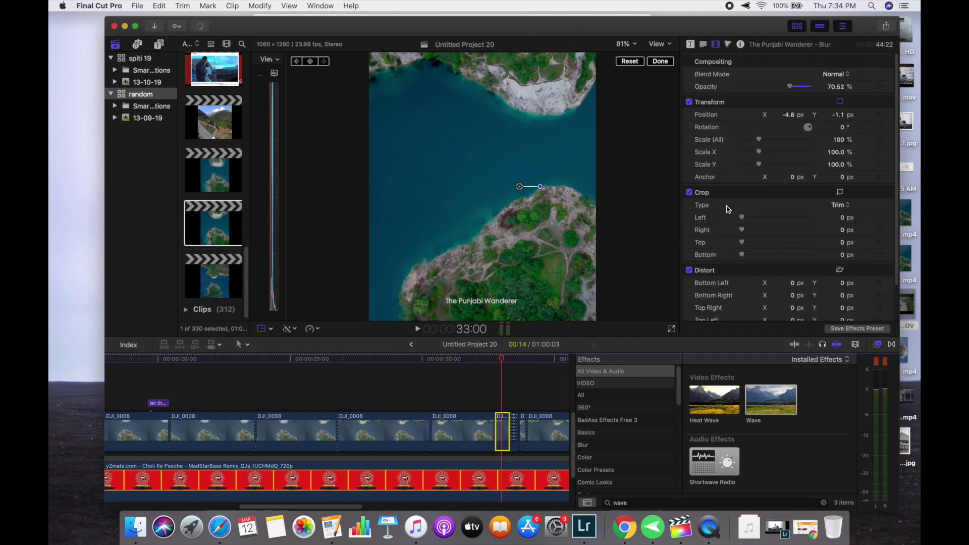
{"action": "scroll", "coordinate": [724, 212], "scroll_direction": "down", "scroll_amount": 10}
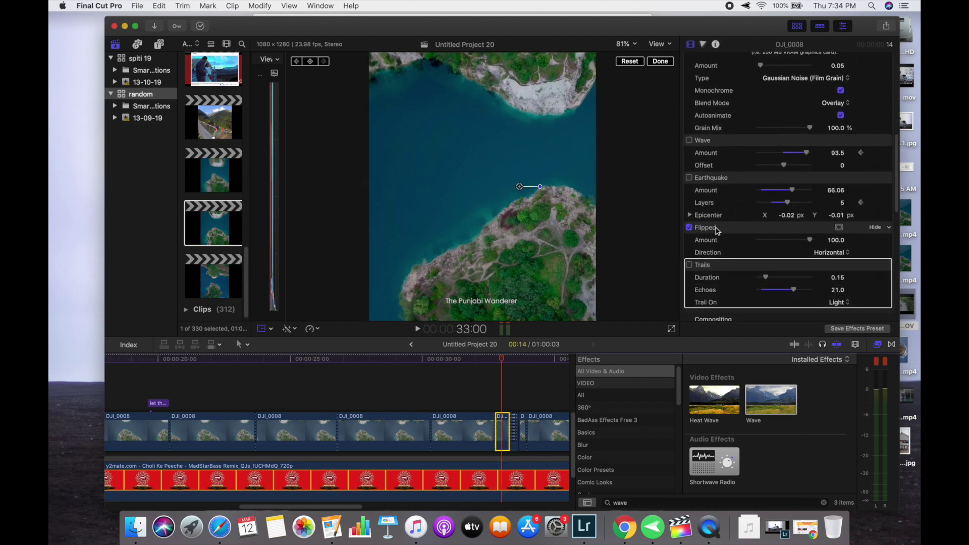
{"action": "left_click", "coordinate": [690, 228]}
{"action": "left_click", "coordinate": [690, 228]}
{"action": "key", "text": "space"}
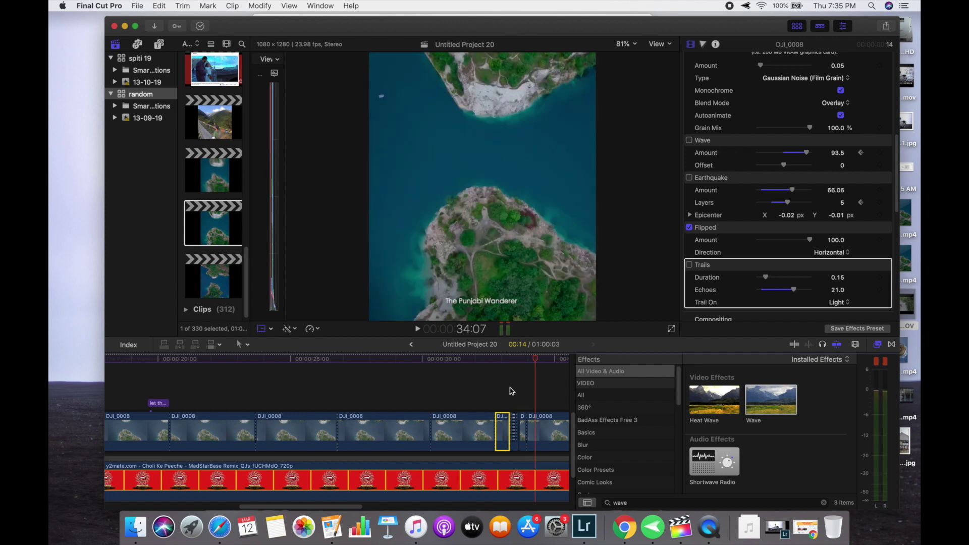
{"action": "key", "text": "super+equal"}
{"action": "key", "text": "super+equal"}
{"action": "key", "text": "super+equal"}
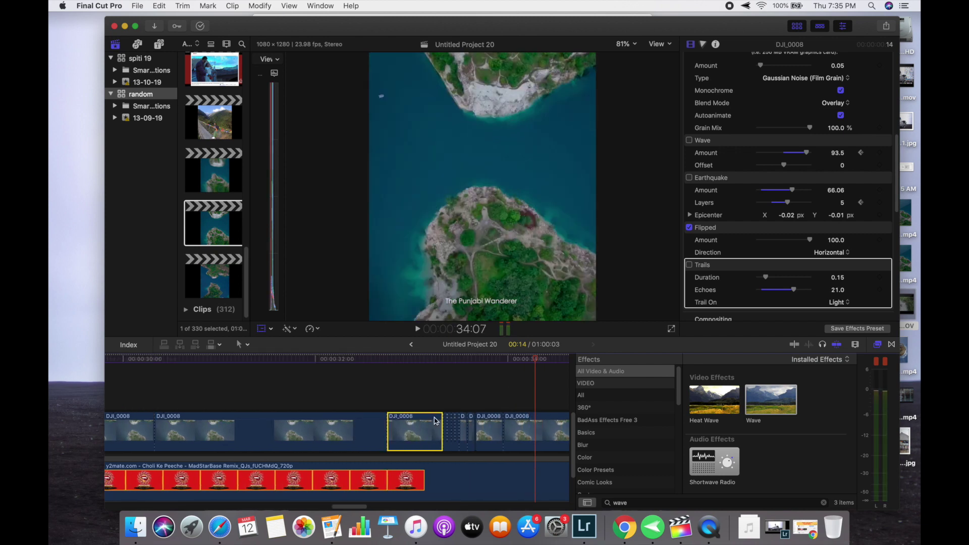
{"action": "left_click", "coordinate": [445, 403]}
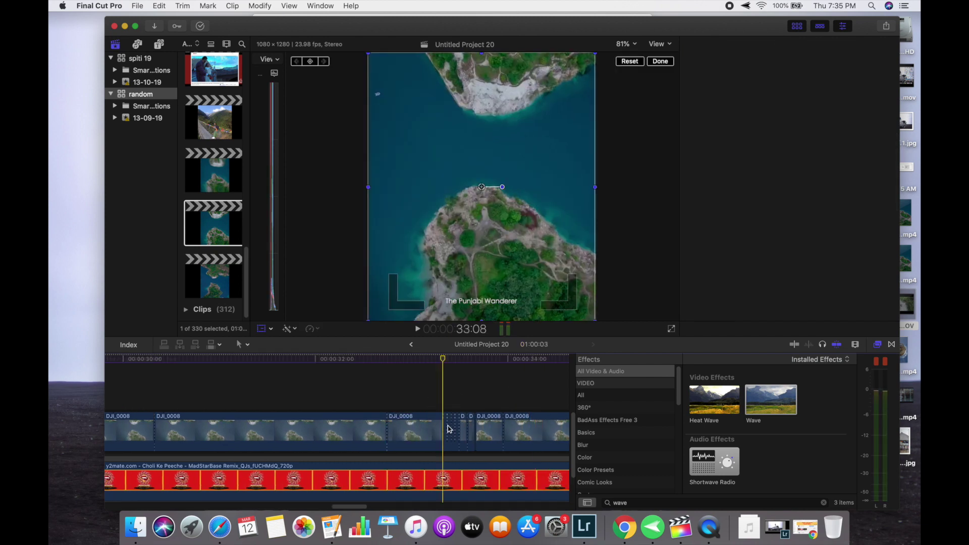
{"action": "left_click", "coordinate": [446, 423]}
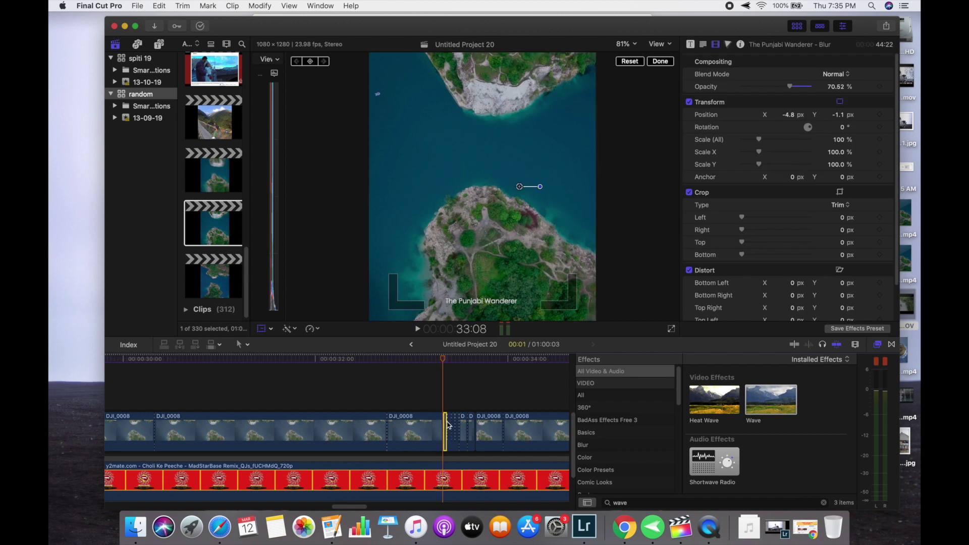
{"action": "left_click", "coordinate": [452, 427]}
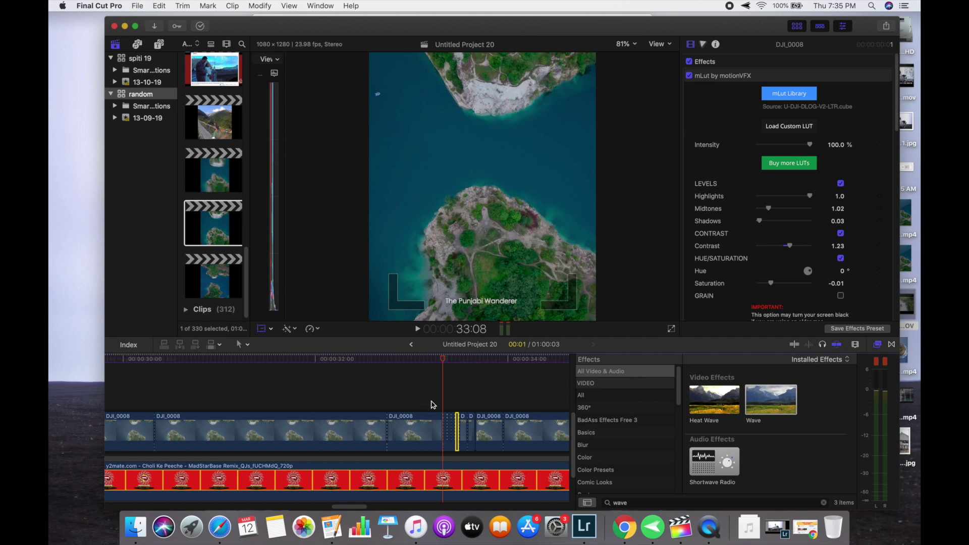
{"action": "left_click", "coordinate": [433, 405]}
{"action": "key", "text": "space"}
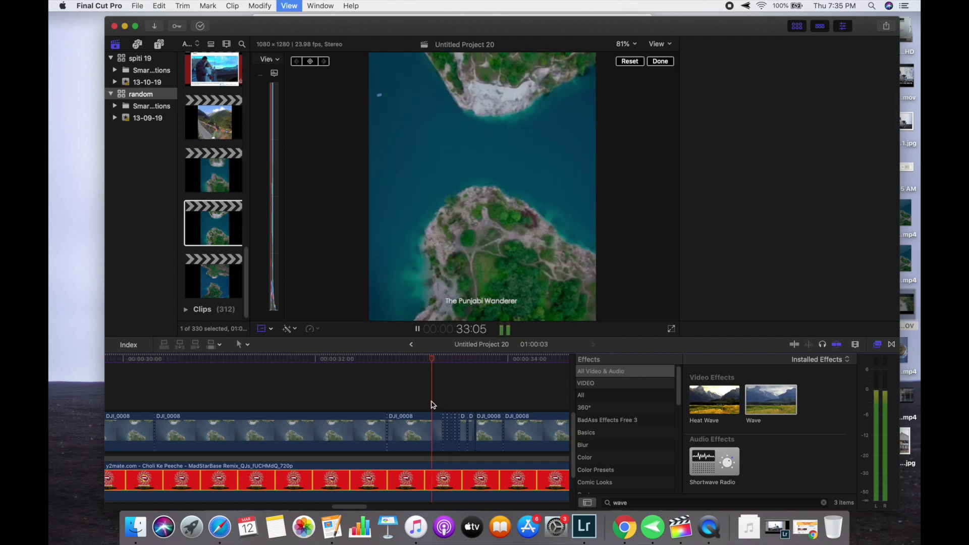
{"action": "key", "text": "space"}
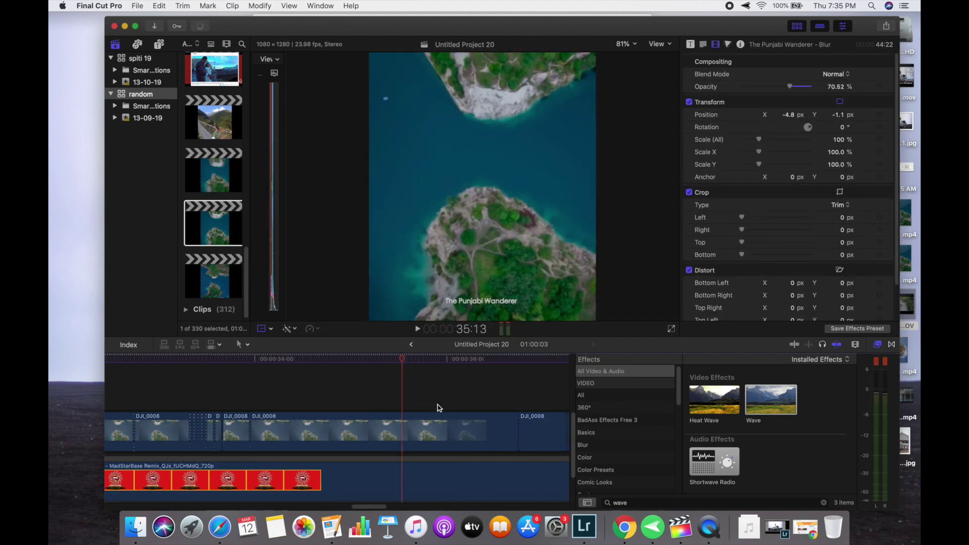
{"action": "left_click", "coordinate": [321, 423]}
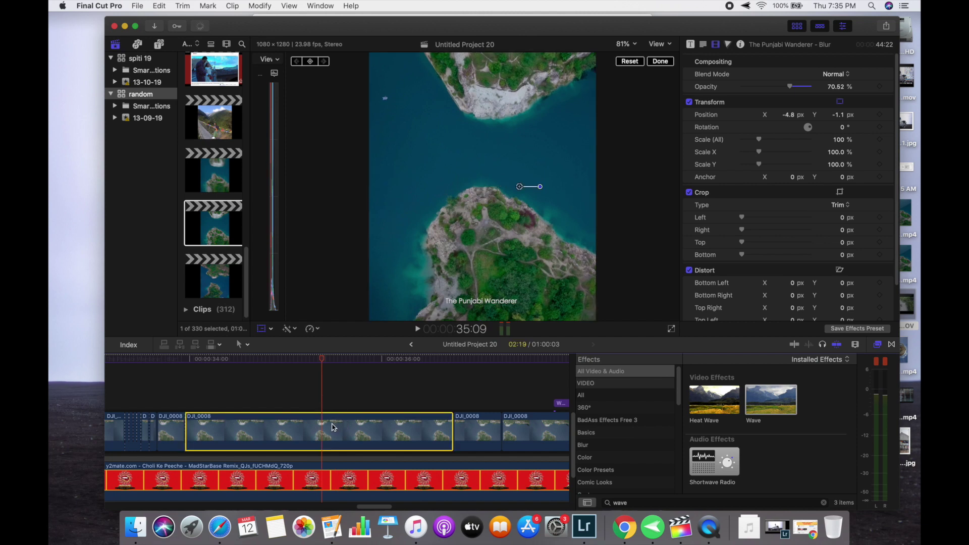
{"action": "scroll", "coordinate": [737, 283], "scroll_direction": "down", "scroll_amount": 2}
{"action": "scroll", "coordinate": [741, 243], "scroll_direction": "down", "scroll_amount": 10}
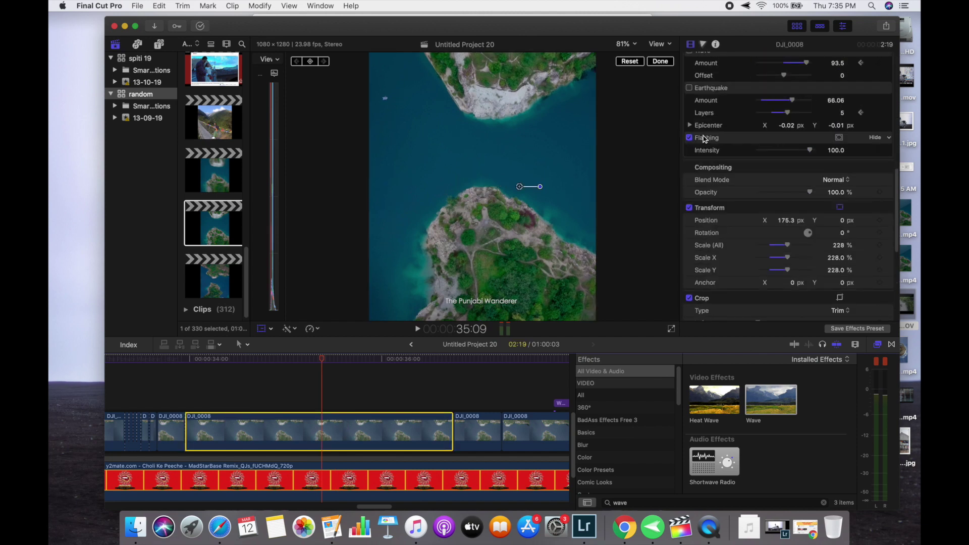
{"action": "left_click", "coordinate": [192, 398]}
{"action": "key", "text": "space"}
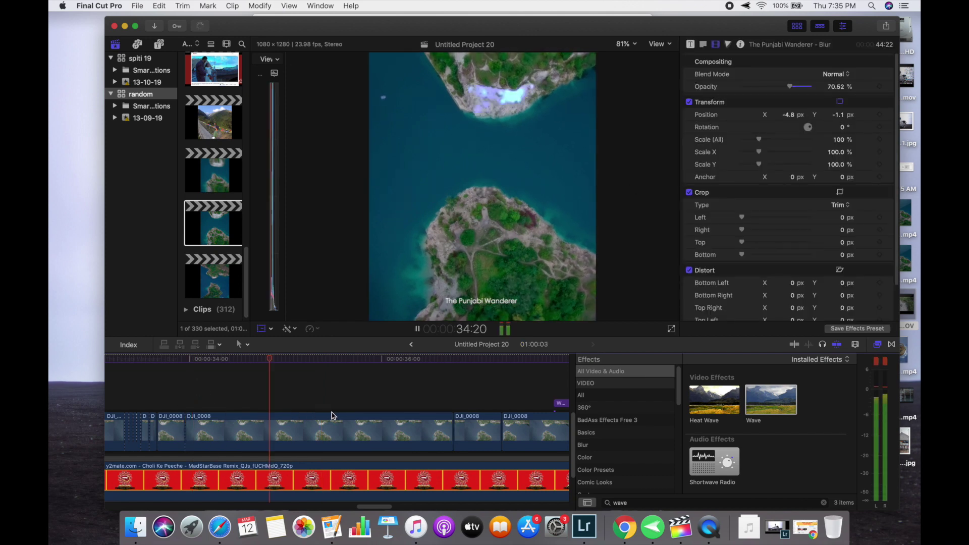
{"action": "left_click", "coordinate": [454, 406]}
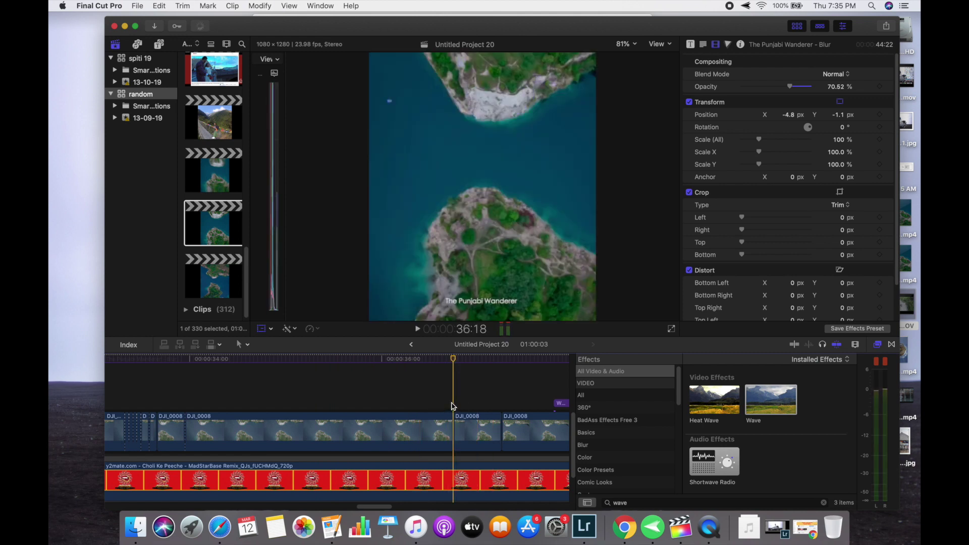
{"action": "key", "text": "space"}
{"action": "left_click", "coordinate": [471, 429]}
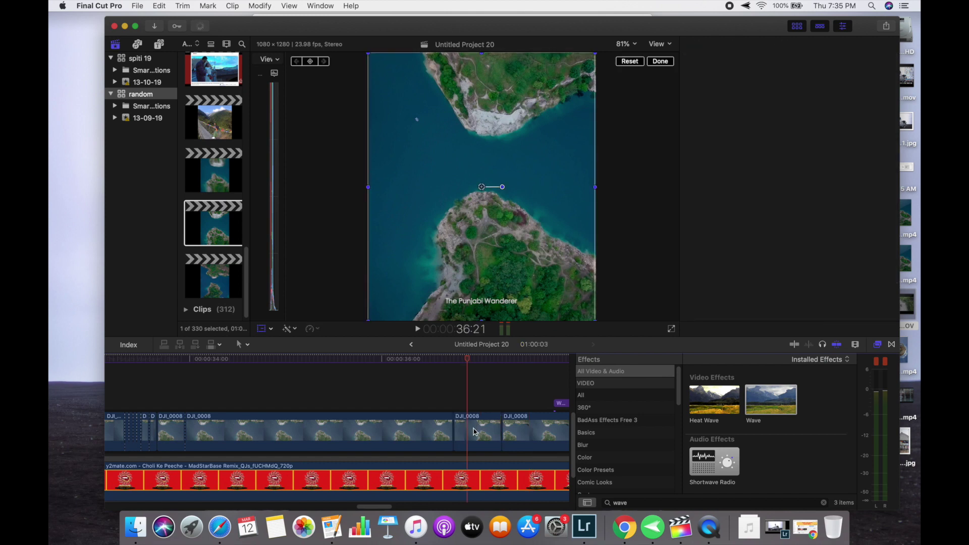
{"action": "right_click", "coordinate": [475, 427]}
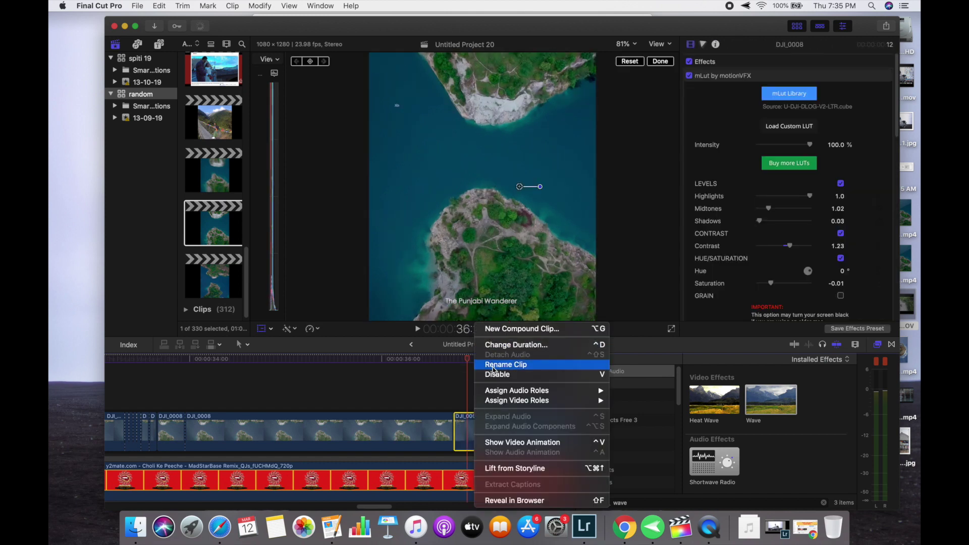
- Give the short DJI_0008 clip a custom 2000% speed through the Retime options
{"action": "left_click", "coordinate": [468, 433]}
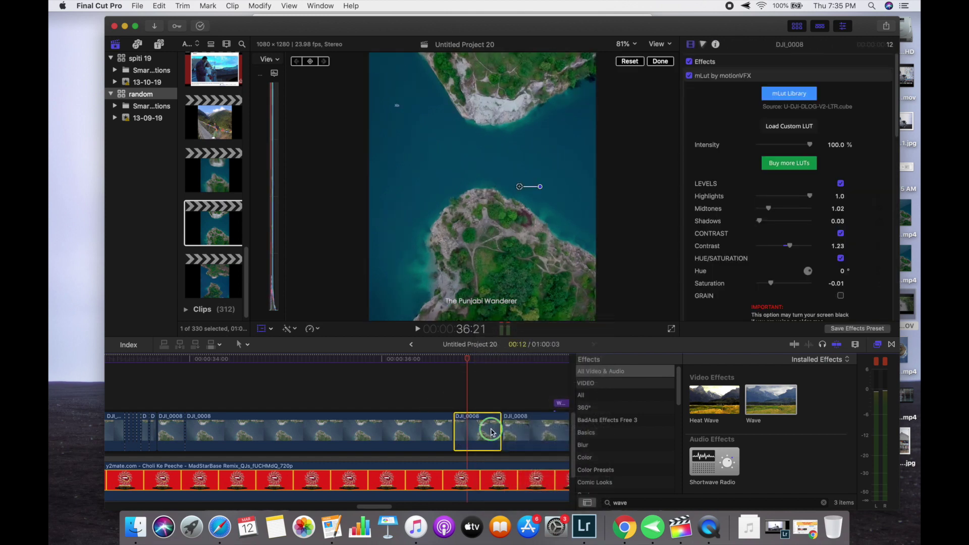
{"action": "right_click", "coordinate": [492, 432]}
{"action": "mouse_move", "coordinate": [520, 403]}
{"action": "left_click", "coordinate": [477, 432]}
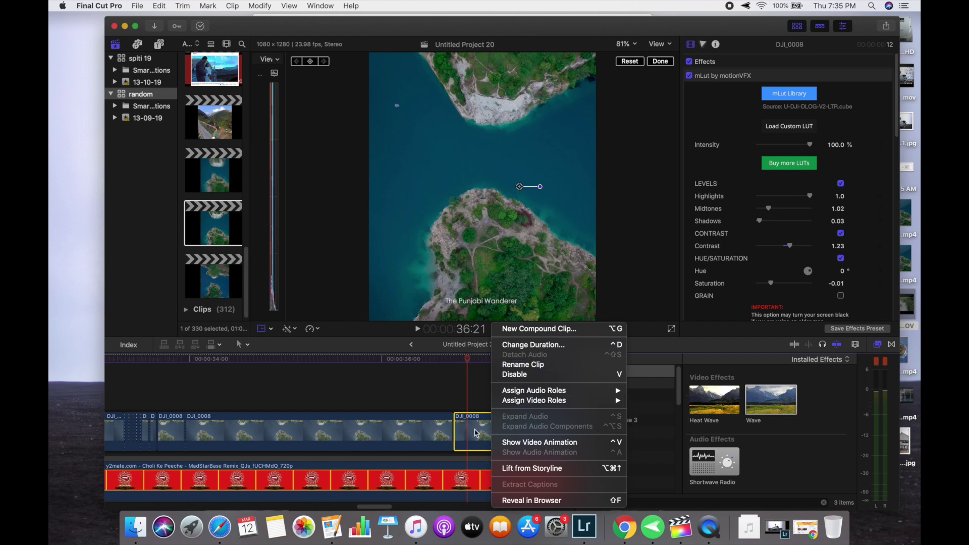
{"action": "left_click", "coordinate": [312, 331]}
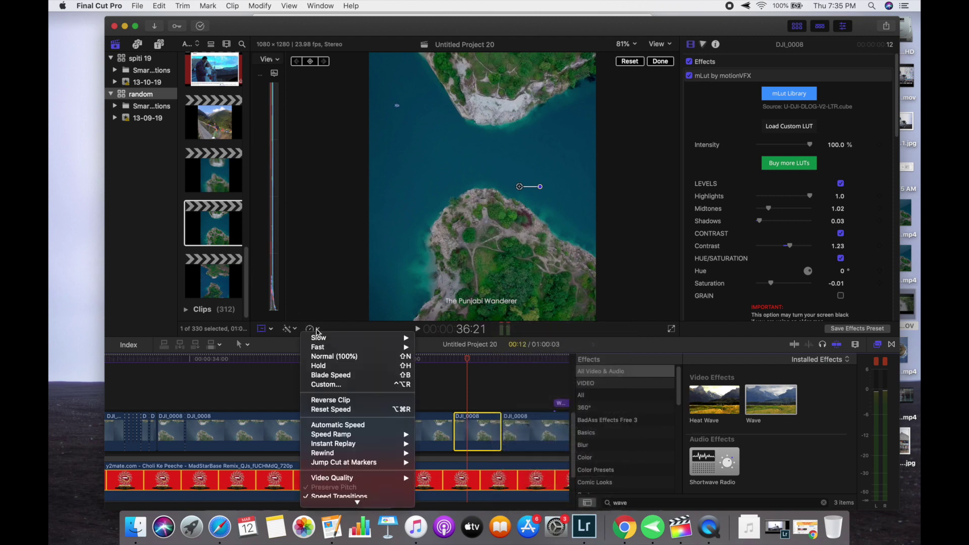
{"action": "mouse_move", "coordinate": [338, 434]}
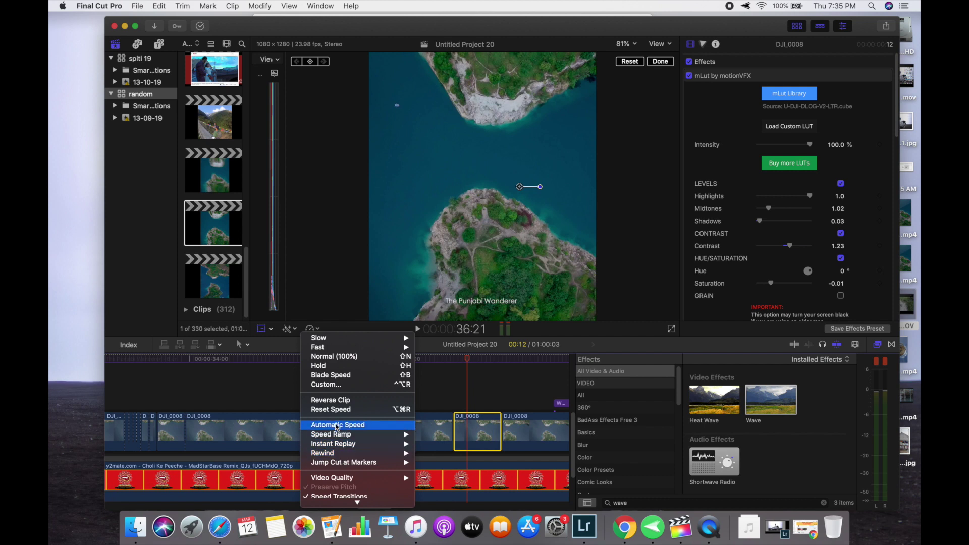
{"action": "left_click", "coordinate": [338, 386]}
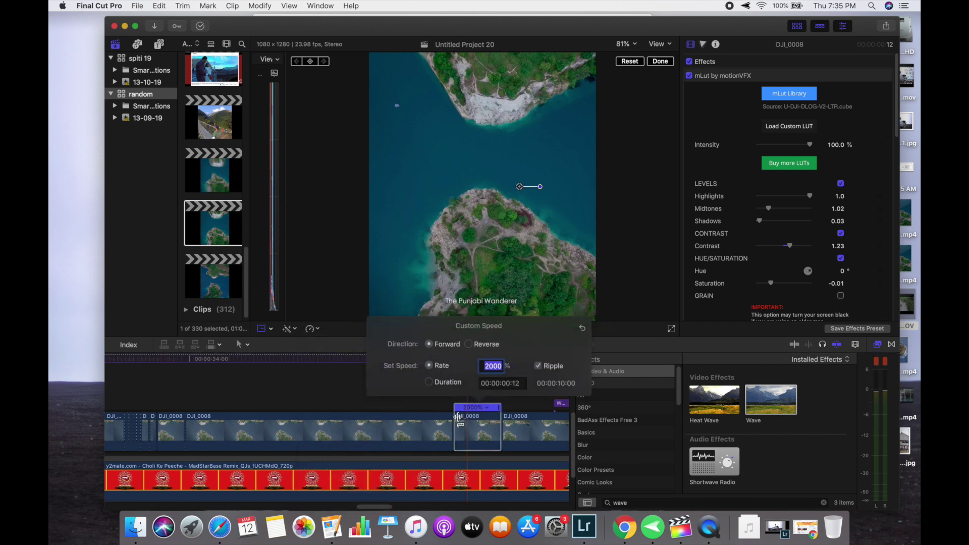
- Play back the 2000% sped-up DJI_0008 section near 36 seconds
{"action": "left_click", "coordinate": [440, 410]}
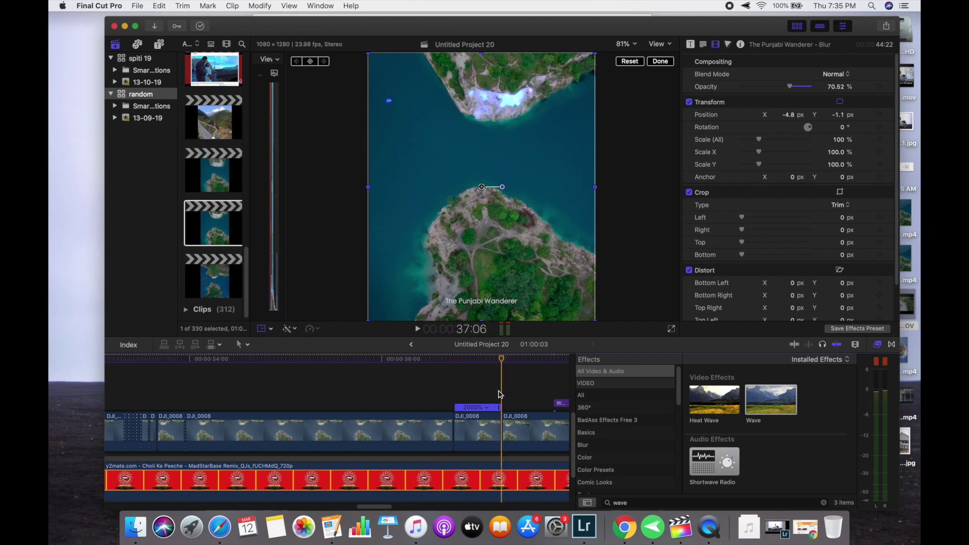
{"action": "key", "text": "space"}
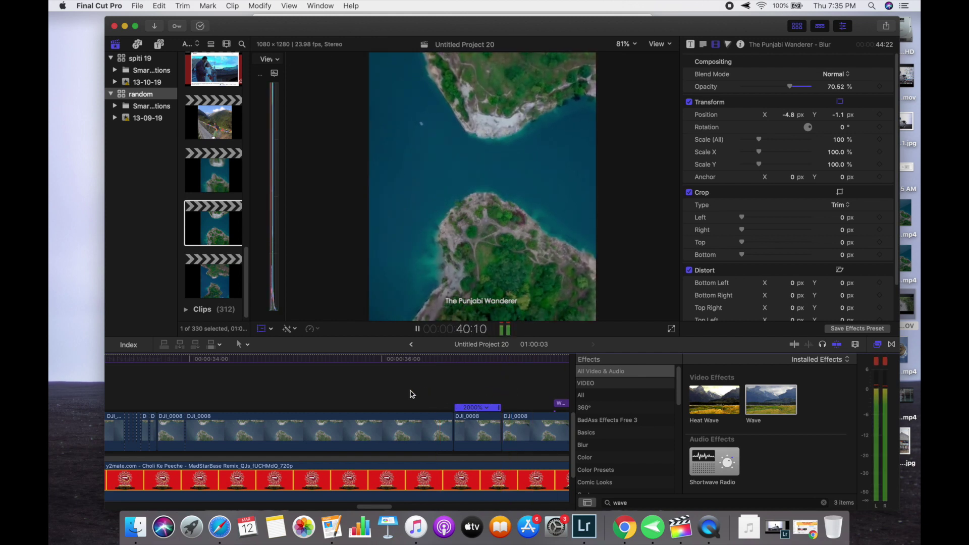
{"action": "key", "text": "space"}
- Play the edit from 39:22 and select the short DJI_0008 clip at 40:02
{"action": "left_click", "coordinate": [272, 387]}
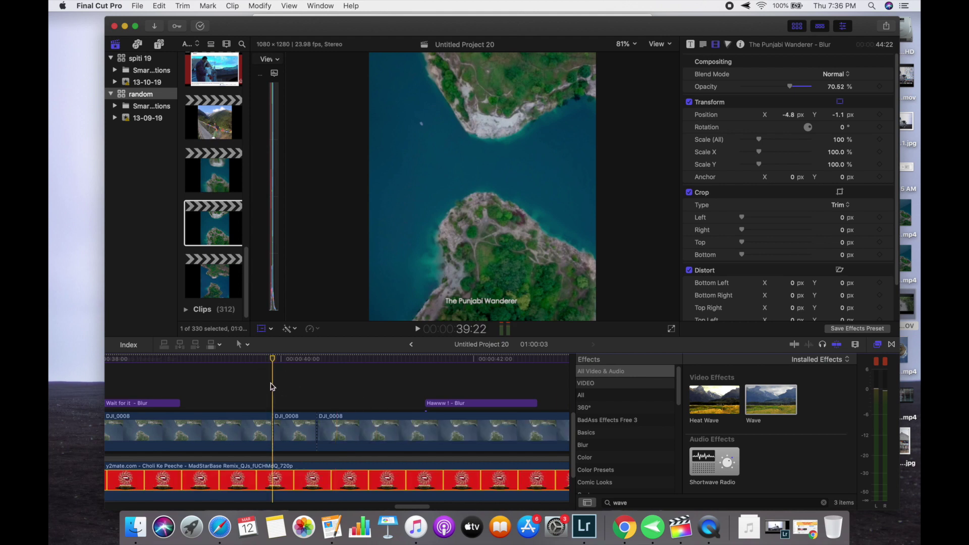
{"action": "key", "text": "space"}
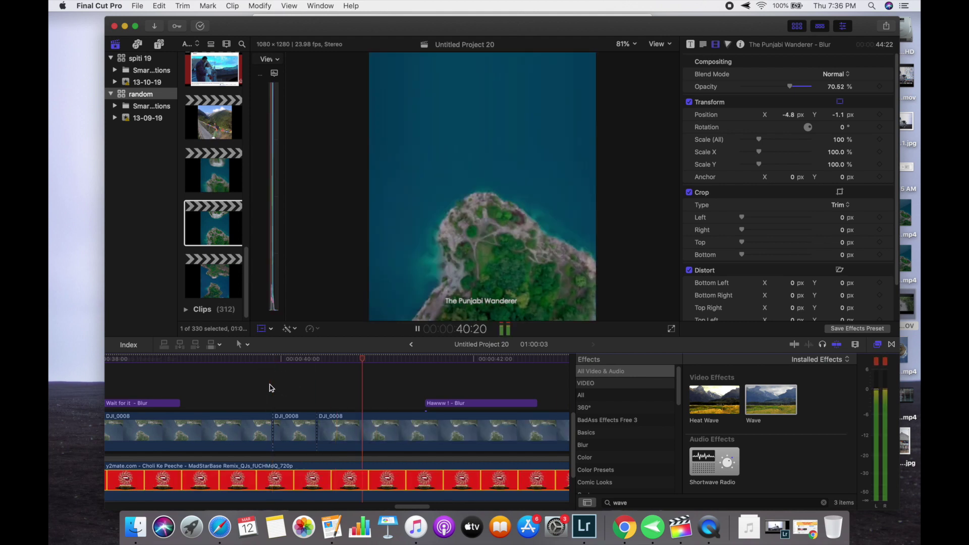
{"action": "key", "text": "space"}
{"action": "left_click", "coordinate": [290, 418]}
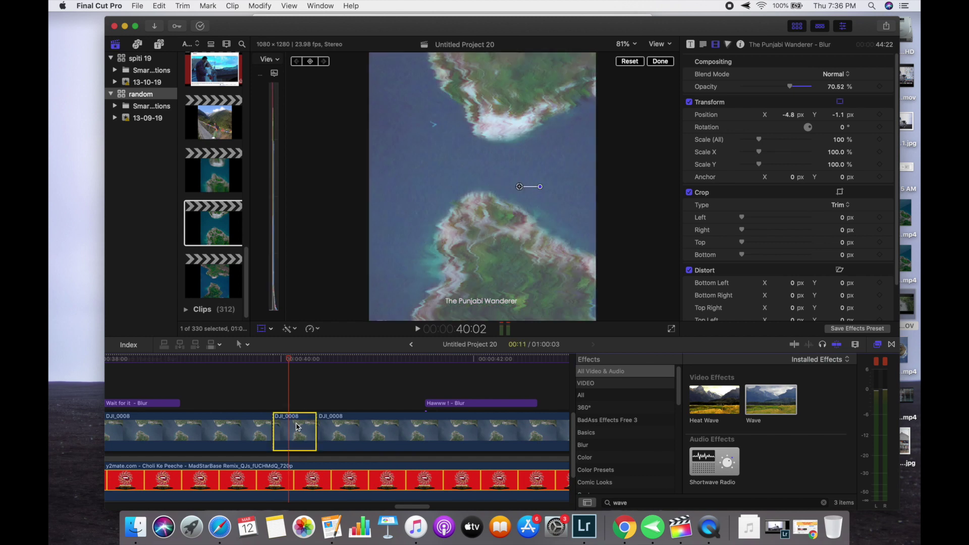
- Search all video and audio effects for 'vhs' in the Effects browser
{"action": "scroll", "coordinate": [749, 233], "scroll_direction": "down", "scroll_amount": 5}
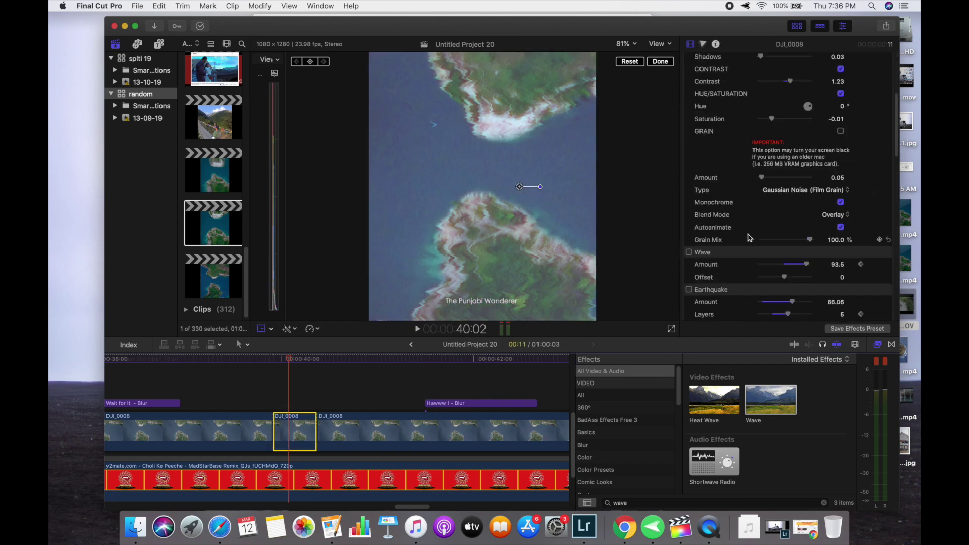
{"action": "scroll", "coordinate": [749, 236], "scroll_direction": "down", "scroll_amount": 5}
{"action": "scroll", "coordinate": [751, 239], "scroll_direction": "up", "scroll_amount": 2}
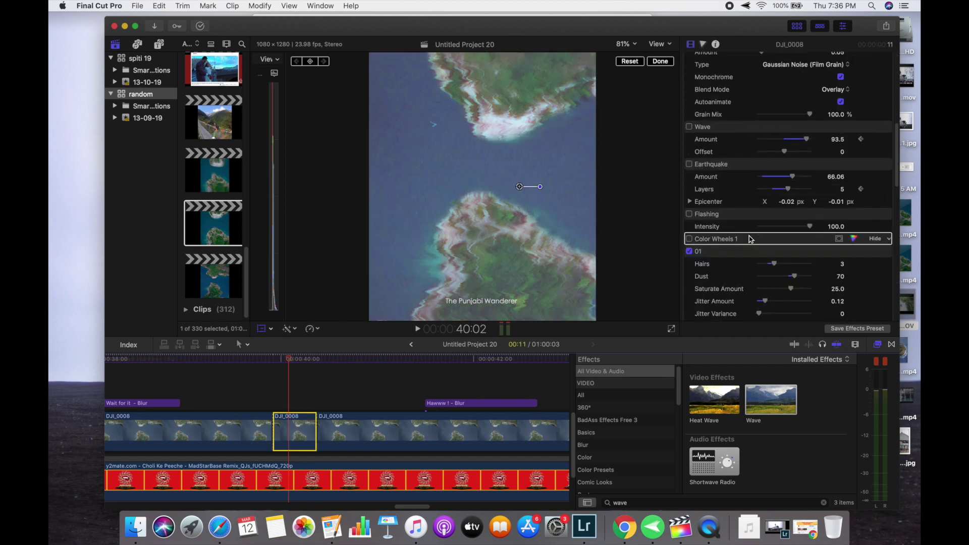
{"action": "scroll", "coordinate": [751, 239], "scroll_direction": "down", "scroll_amount": 1}
{"action": "scroll", "coordinate": [750, 239], "scroll_direction": "down", "scroll_amount": 2}
{"action": "scroll", "coordinate": [750, 239], "scroll_direction": "down", "scroll_amount": 1}
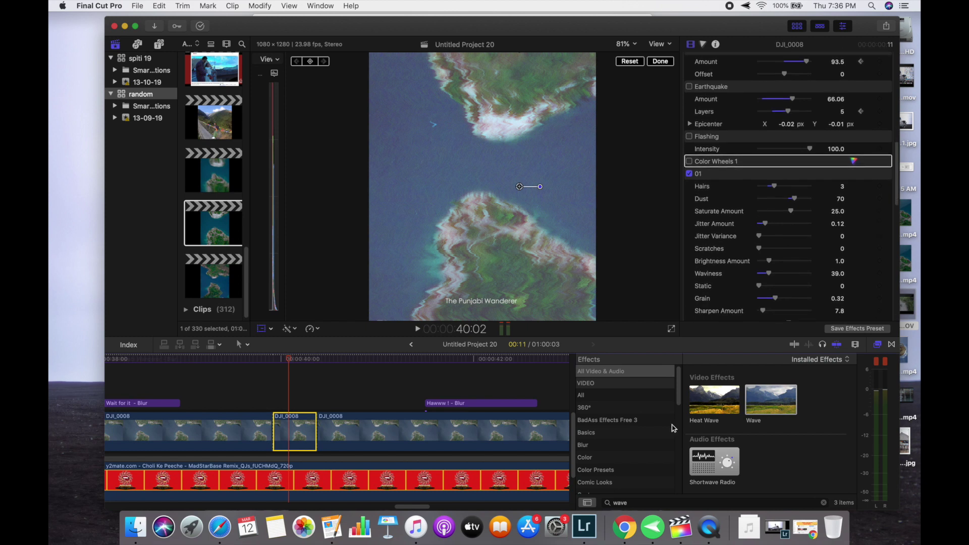
{"action": "left_click_drag", "start_coordinate": [635, 504], "coordinate": [606, 501]}
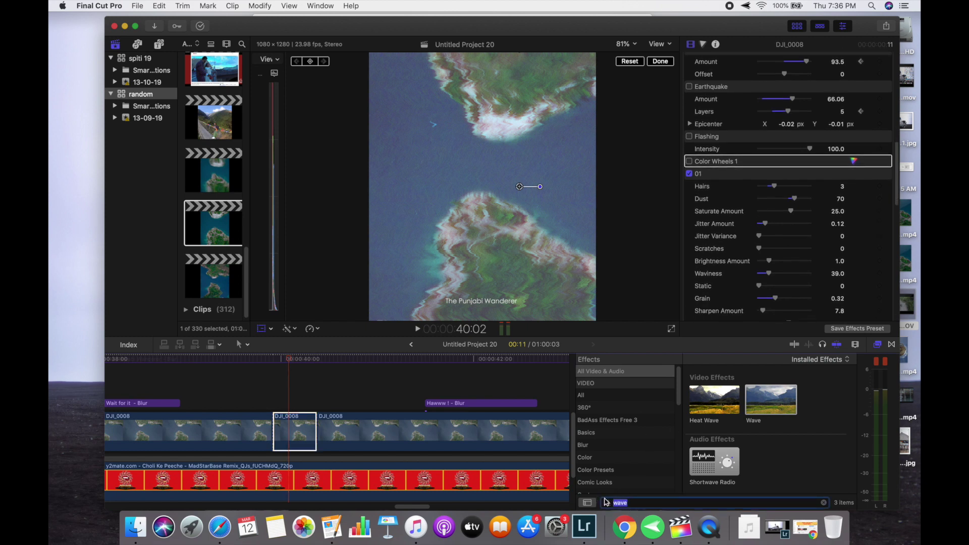
{"action": "type", "text": "vhs"}
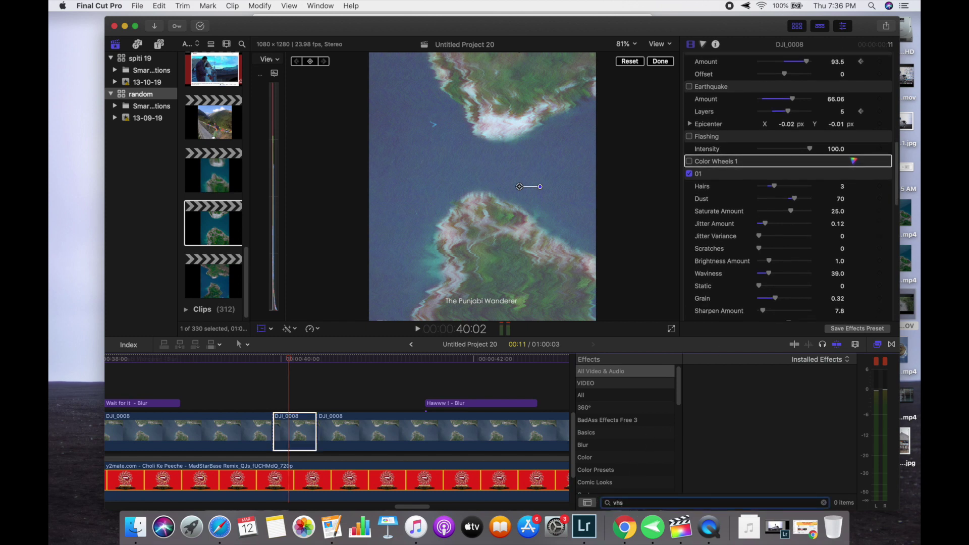
{"action": "left_click", "coordinate": [601, 375]}
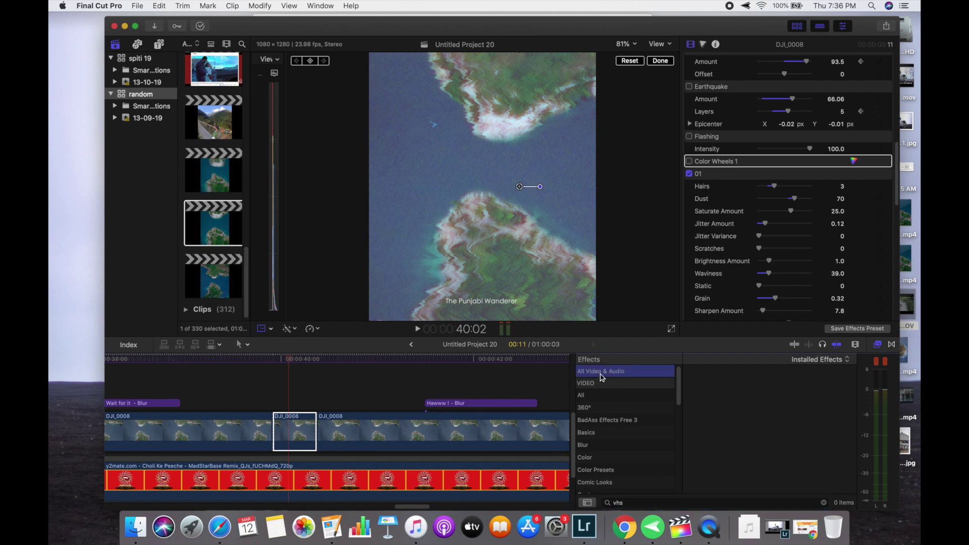
- Show the RN VHS Effect Free category with its 01 effect, then clear the search
{"action": "left_click_drag", "start_coordinate": [626, 503], "coordinate": [596, 506]}
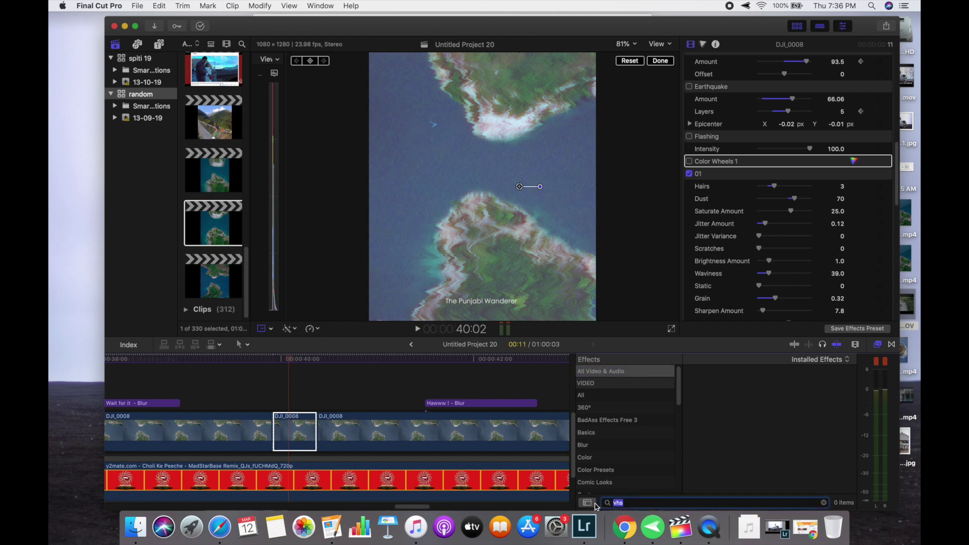
{"action": "scroll", "coordinate": [596, 464], "scroll_direction": "down", "scroll_amount": 5}
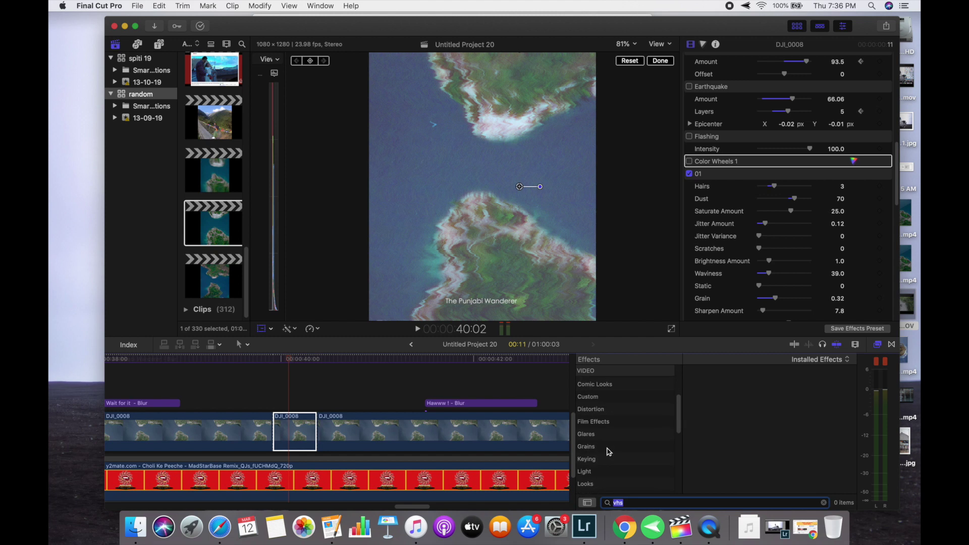
{"action": "scroll", "coordinate": [609, 451], "scroll_direction": "down", "scroll_amount": 1}
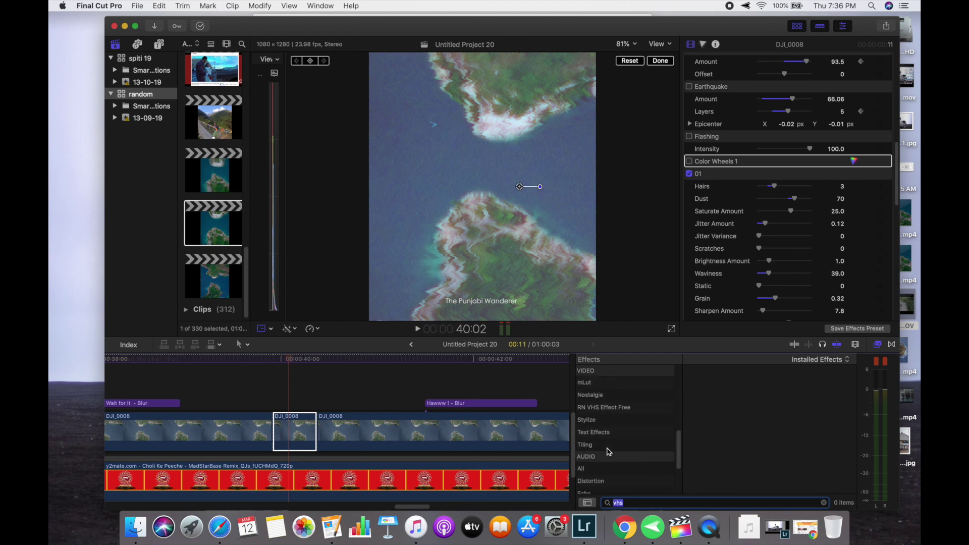
{"action": "left_click", "coordinate": [614, 410]}
{"action": "double_click", "coordinate": [616, 501]}
{"action": "key", "text": "BackSpace"}
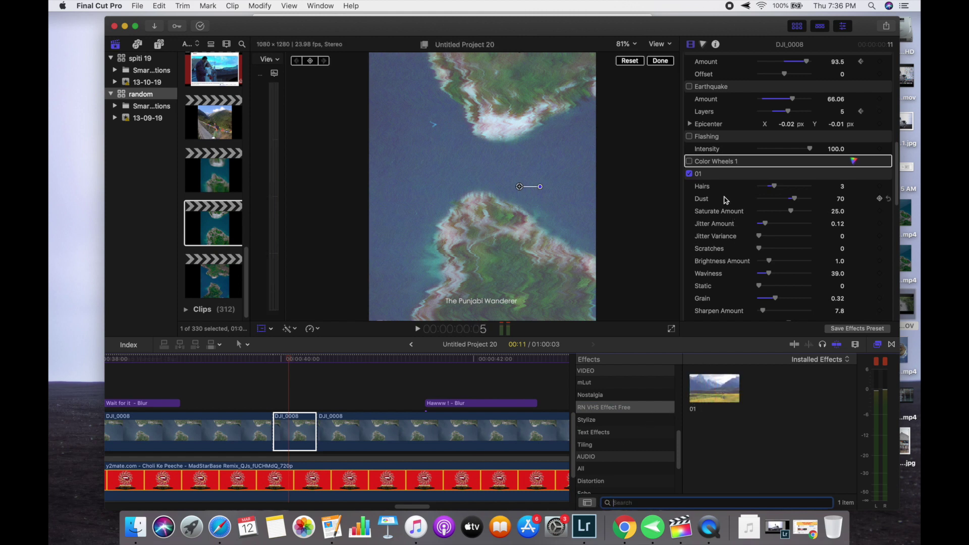
{"action": "scroll", "coordinate": [760, 162], "scroll_direction": "down", "scroll_amount": 2}
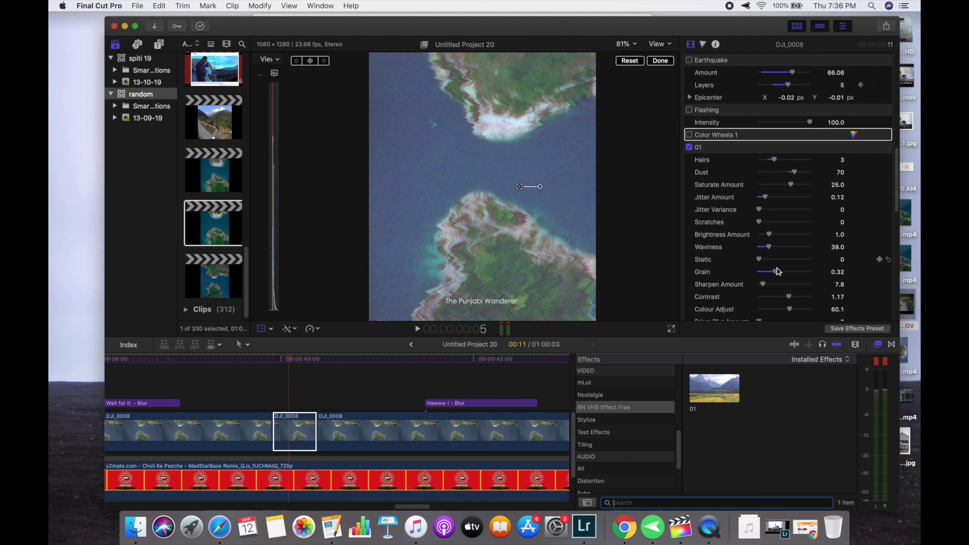
{"action": "left_click", "coordinate": [271, 396]}
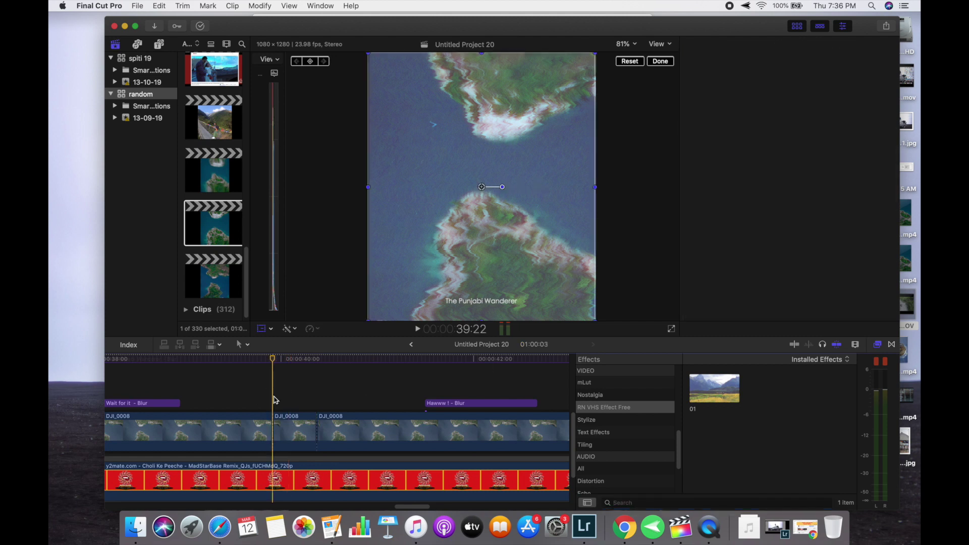
- Play the edit to 43:06 and select the DJI_0008 clip after the sped-up one
{"action": "key", "text": "space"}
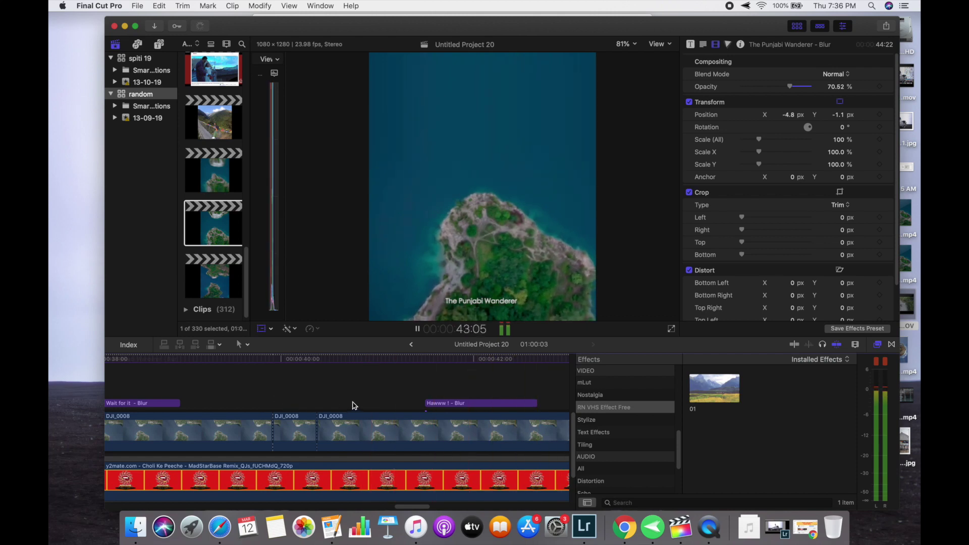
{"action": "key", "text": "space"}
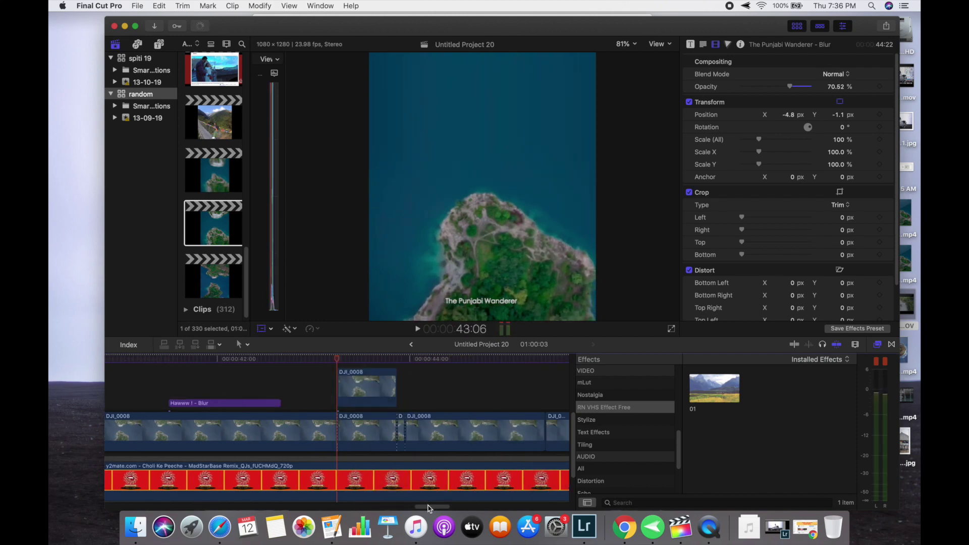
{"action": "left_click_drag", "start_coordinate": [430, 506], "coordinate": [403, 506]}
{"action": "left_click", "coordinate": [433, 435]}
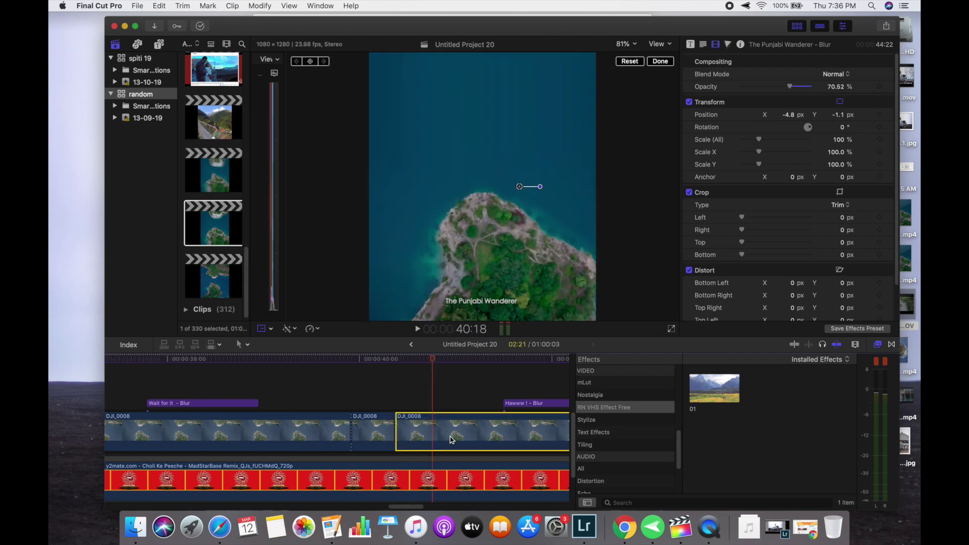
- Toggle the clip's Scrape effect to compare, leaving it switched off
{"action": "scroll", "coordinate": [747, 222], "scroll_direction": "down", "scroll_amount": 10}
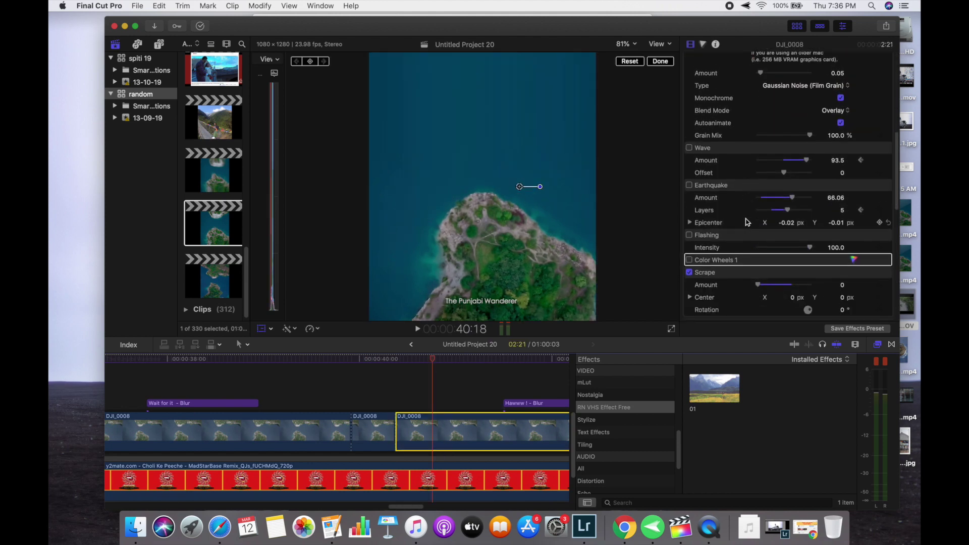
{"action": "scroll", "coordinate": [747, 222], "scroll_direction": "down", "scroll_amount": 4}
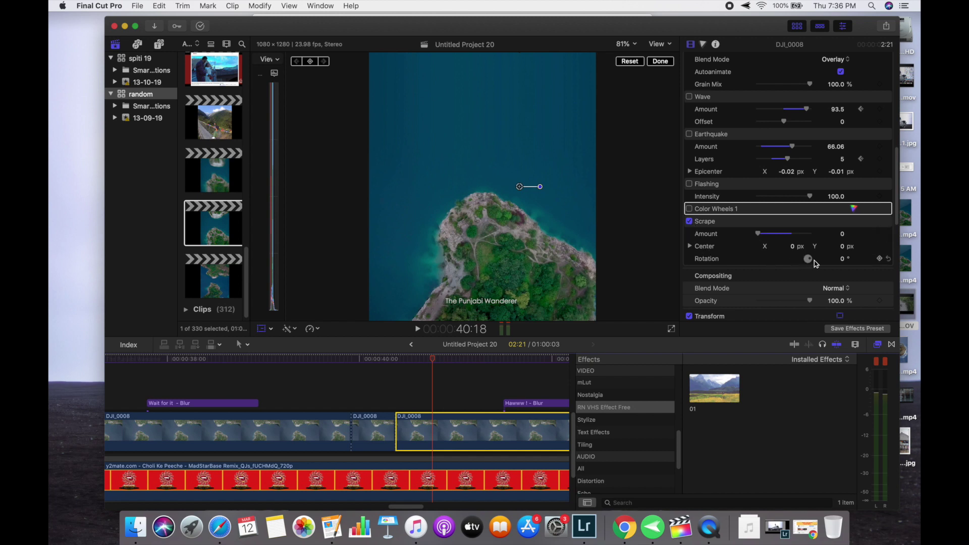
{"action": "left_click", "coordinate": [690, 222]}
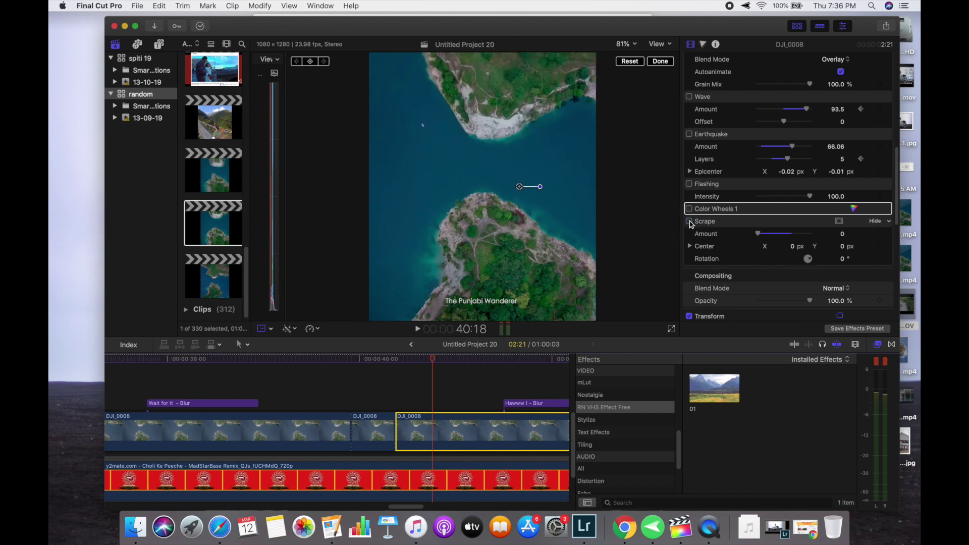
{"action": "left_click", "coordinate": [689, 222]}
{"action": "left_click", "coordinate": [690, 222]}
{"action": "left_click", "coordinate": [689, 222]}
{"action": "left_click", "coordinate": [689, 221]}
{"action": "left_click", "coordinate": [386, 388]}
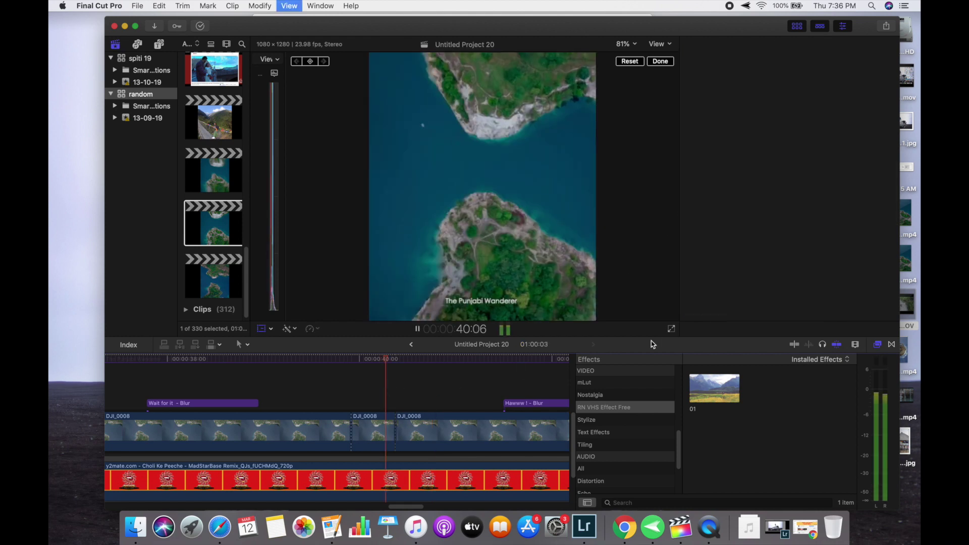
- Replay the section around the connected clip and park the playhead at 43:11
{"action": "key", "text": "space"}
{"action": "key", "text": "space"}
{"action": "key", "text": "space"}
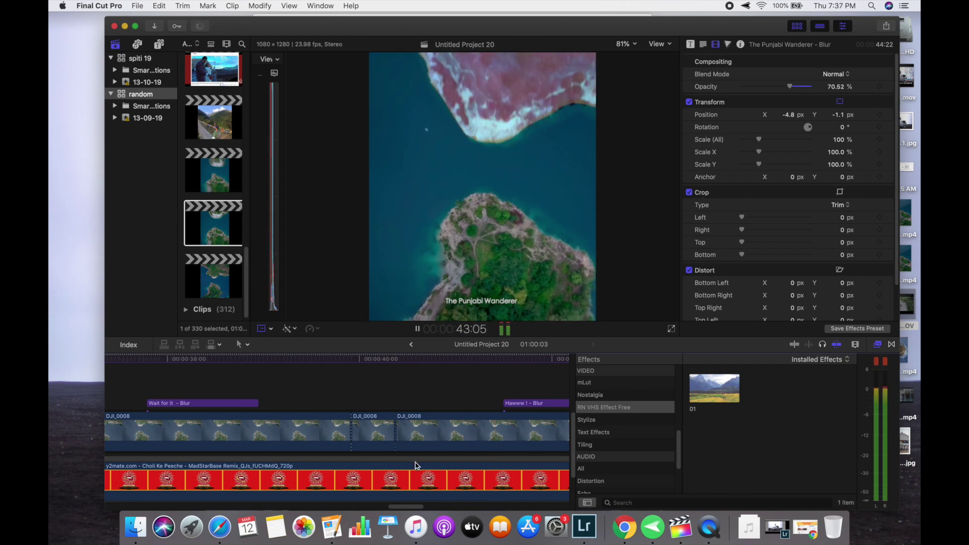
{"action": "key", "text": "space"}
{"action": "key", "text": "shift+slash"}
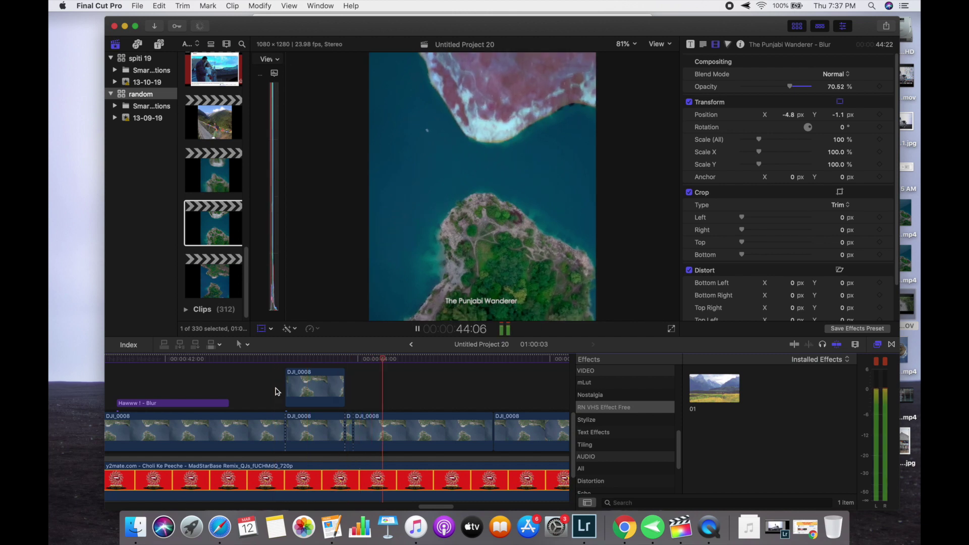
{"action": "left_click", "coordinate": [287, 398]}
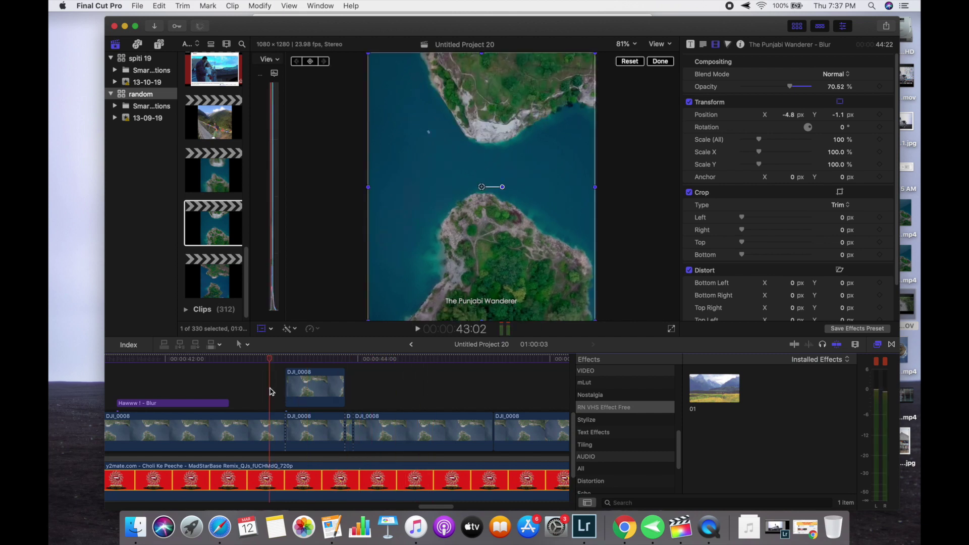
{"action": "key", "text": "space"}
{"action": "key", "text": "space"}
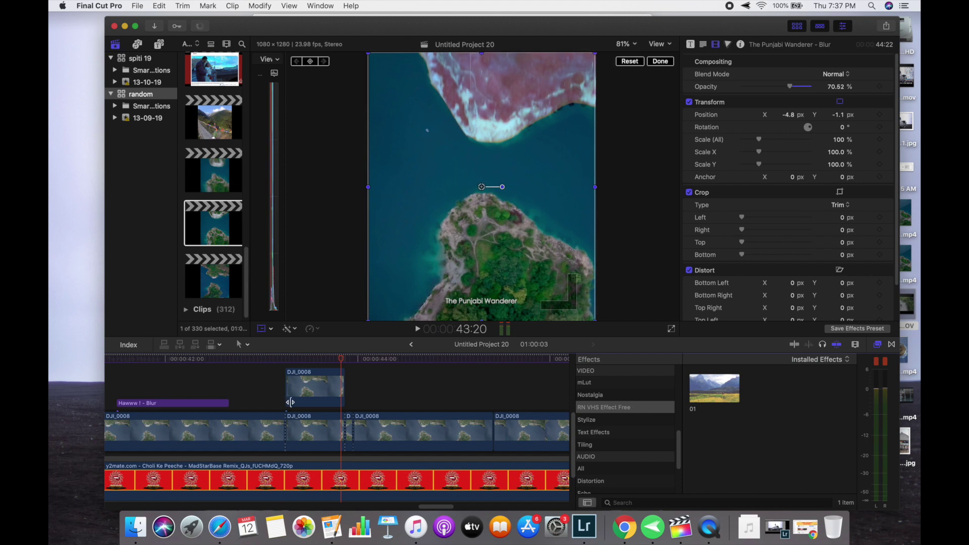
{"action": "scroll", "coordinate": [290, 403], "scroll_direction": "up", "scroll_amount": 5}
{"action": "left_click", "coordinate": [308, 407]}
- Compare the storyline and connected DJI_0008 clips' effects, ending on the connected clip
{"action": "scroll", "coordinate": [313, 429], "scroll_direction": "down", "scroll_amount": 5}
{"action": "left_click", "coordinate": [318, 407]}
{"action": "left_click", "coordinate": [317, 449]}
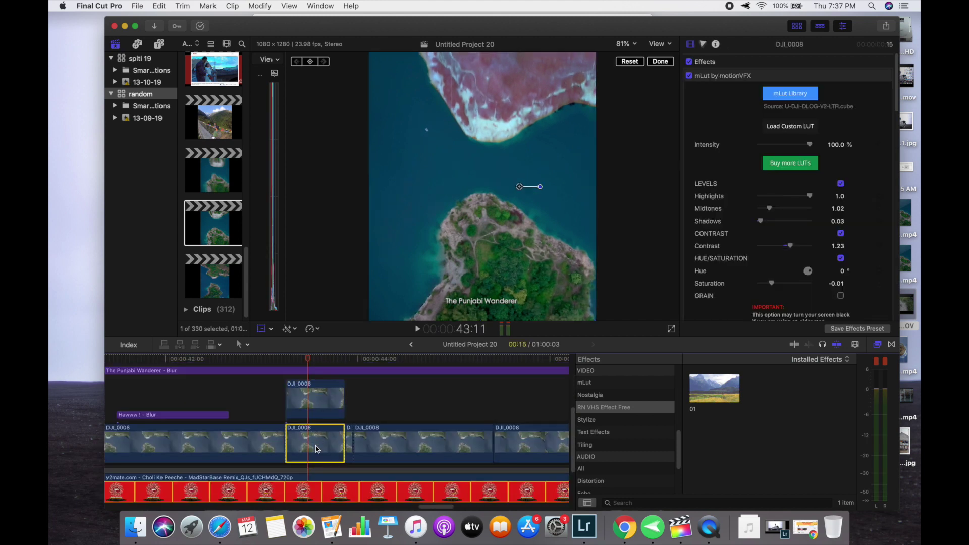
{"action": "left_click", "coordinate": [315, 408]}
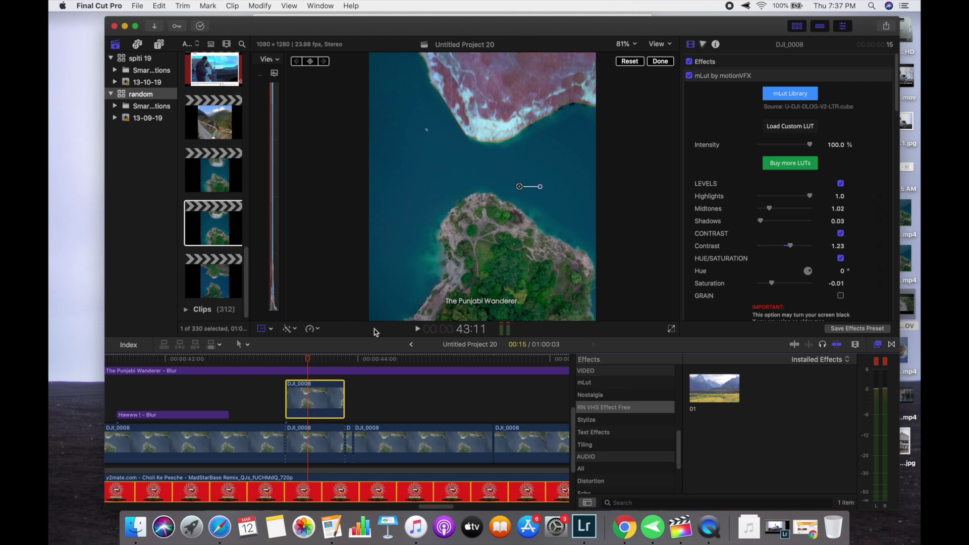
{"action": "left_click", "coordinate": [314, 458]}
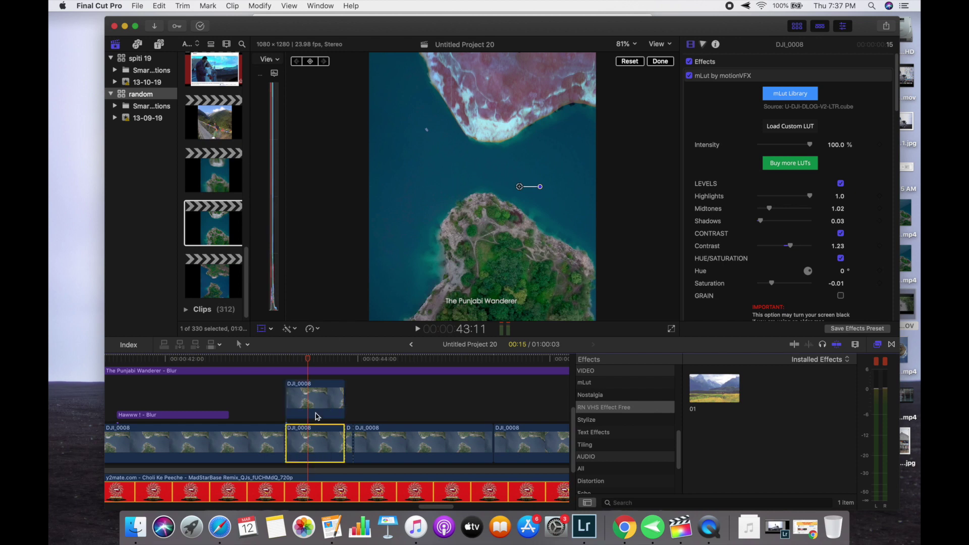
{"action": "left_click", "coordinate": [321, 410]}
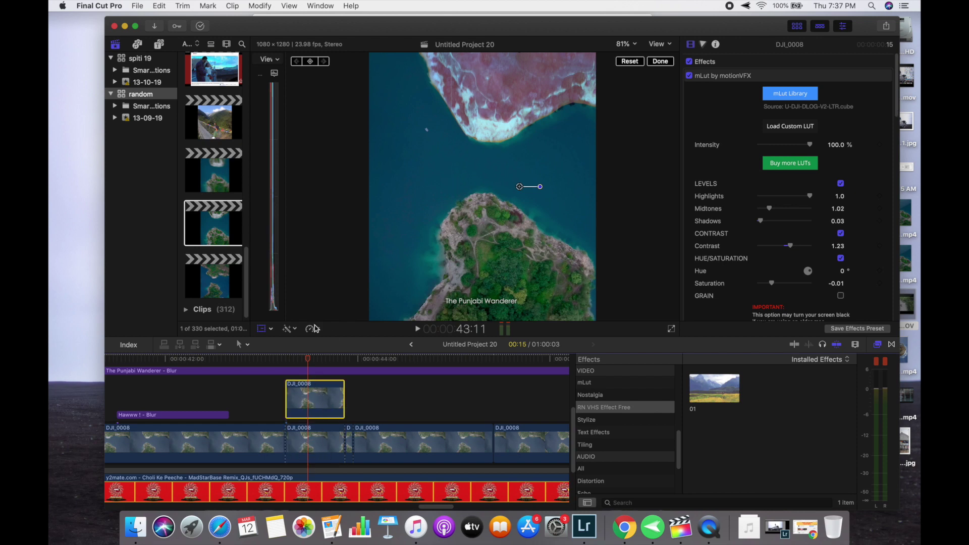
{"action": "scroll", "coordinate": [703, 222], "scroll_direction": "down", "scroll_amount": 5}
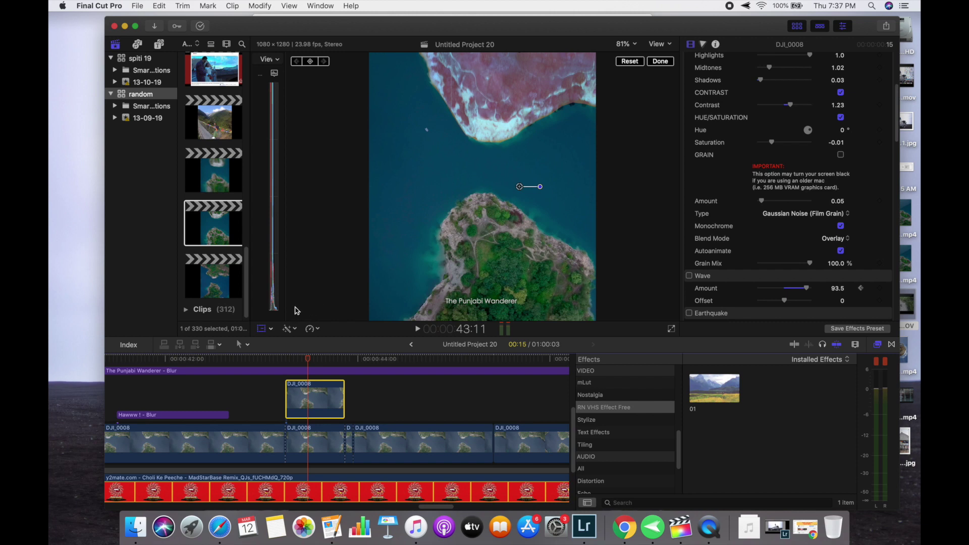
- Show the mask outline over the top shore and zoom the viewer to 25%
{"action": "left_click", "coordinate": [262, 331]}
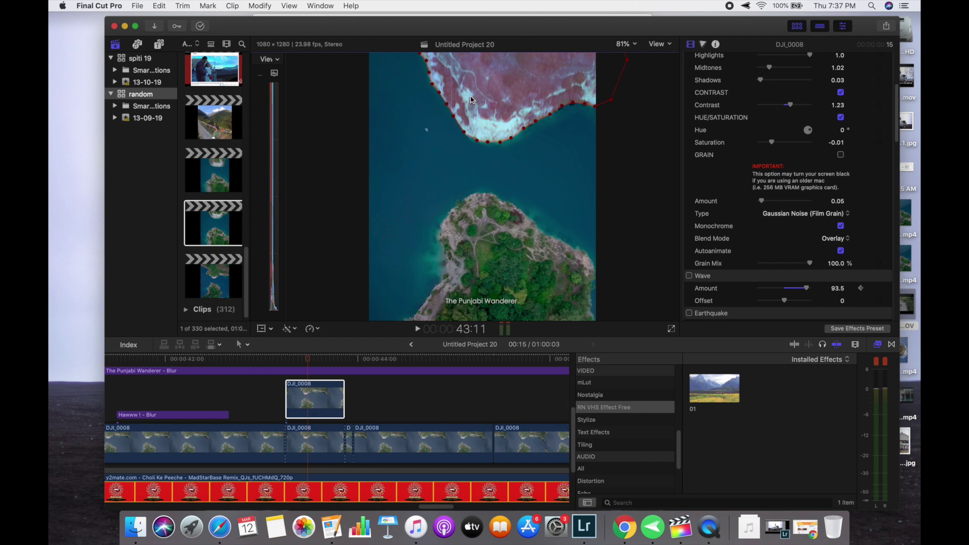
{"action": "left_click", "coordinate": [631, 45]}
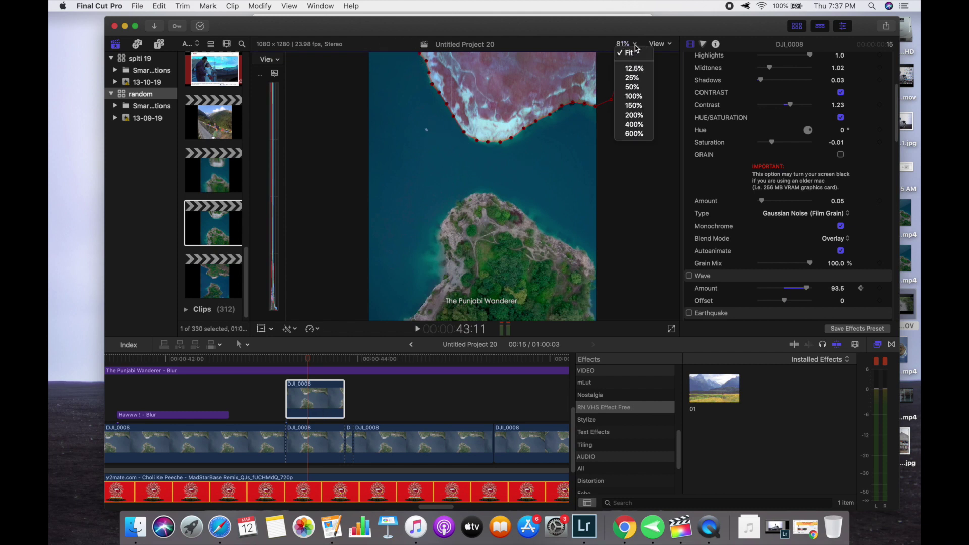
{"action": "left_click", "coordinate": [634, 81]}
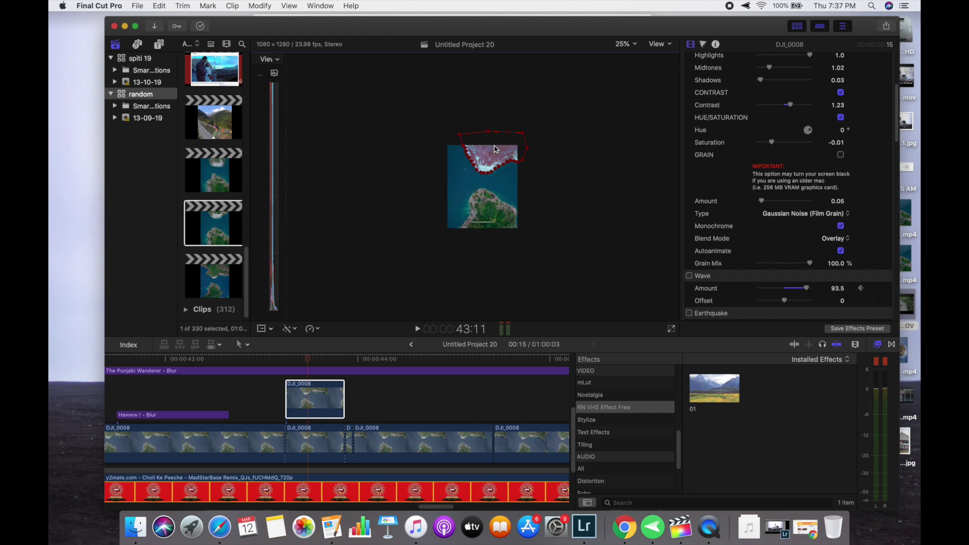
- Reposition the connected clip's Draw Mask and return it to the upper shoreline
{"action": "left_click", "coordinate": [315, 400]}
{"action": "scroll", "coordinate": [782, 215], "scroll_direction": "down", "scroll_amount": 5}
{"action": "scroll", "coordinate": [782, 215], "scroll_direction": "down", "scroll_amount": 1}
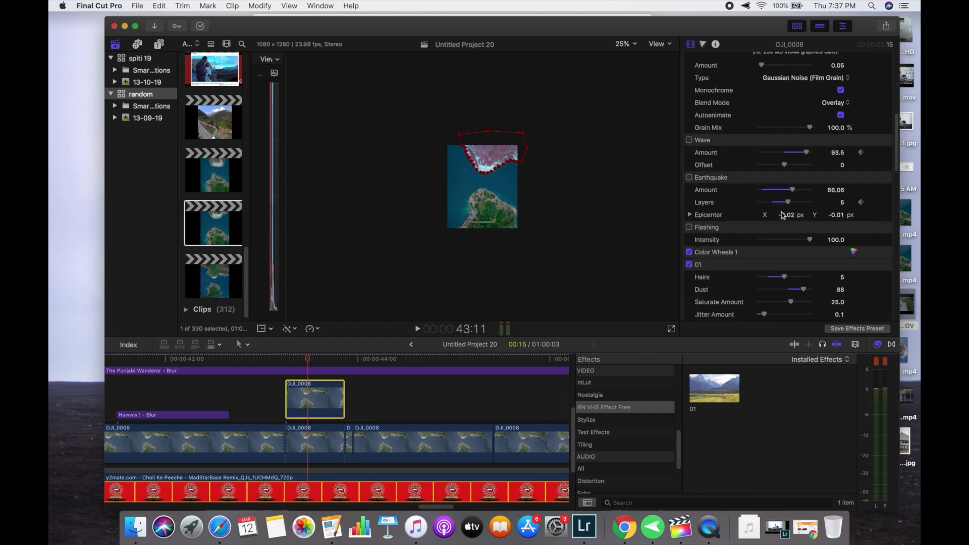
{"action": "scroll", "coordinate": [782, 215], "scroll_direction": "down", "scroll_amount": 2}
{"action": "scroll", "coordinate": [782, 215], "scroll_direction": "down", "scroll_amount": 8}
{"action": "scroll", "coordinate": [758, 212], "scroll_direction": "down", "scroll_amount": 3}
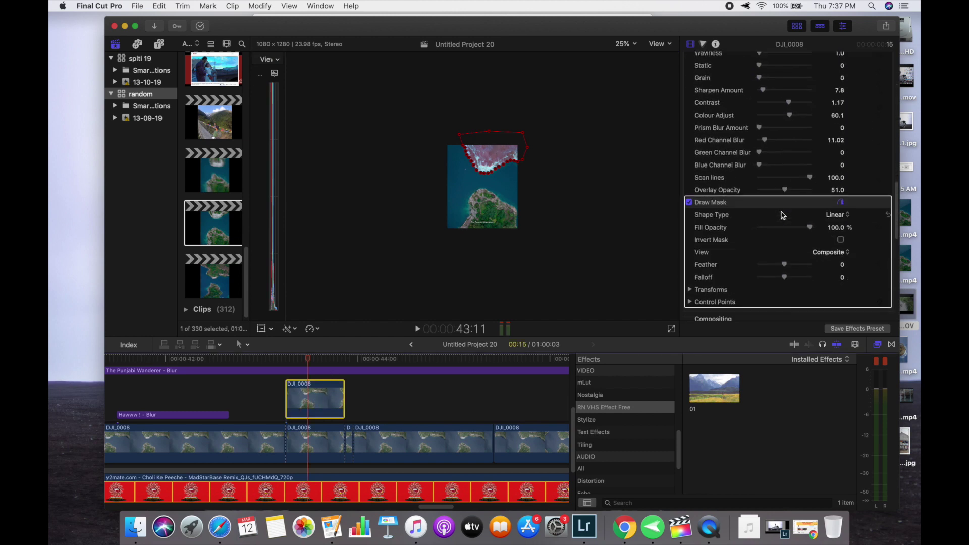
{"action": "scroll", "coordinate": [739, 209], "scroll_direction": "down", "scroll_amount": 1}
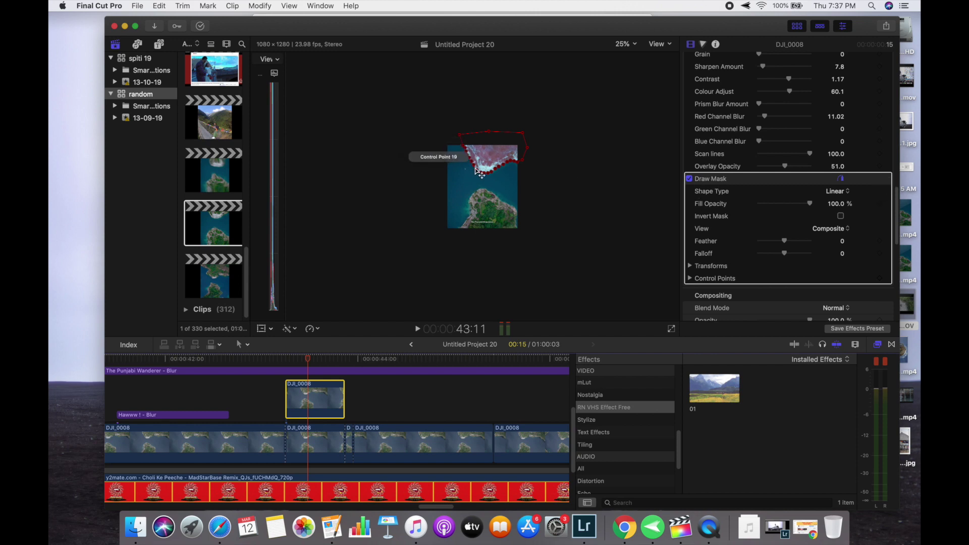
{"action": "left_click_drag", "start_coordinate": [499, 141], "coordinate": [492, 162]}
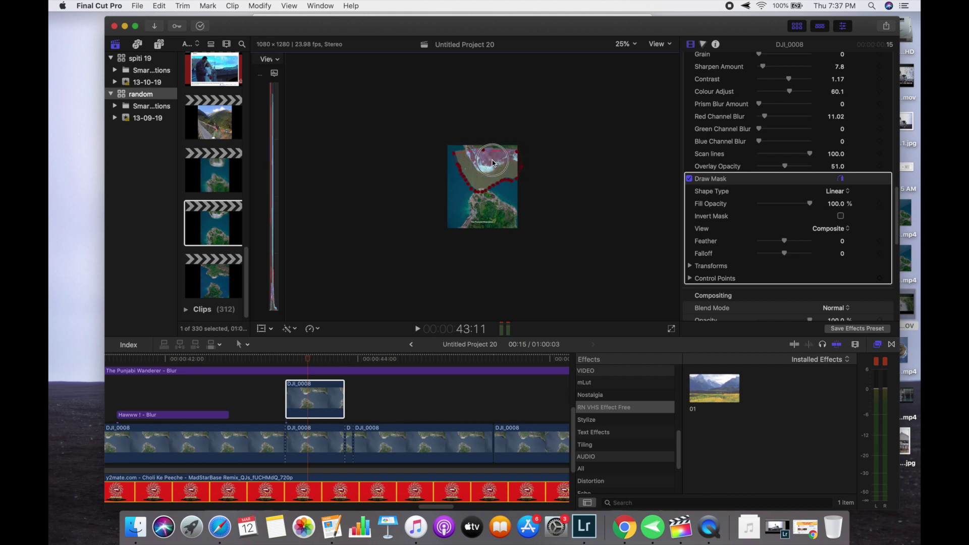
{"action": "left_click_drag", "start_coordinate": [492, 163], "coordinate": [516, 184]}
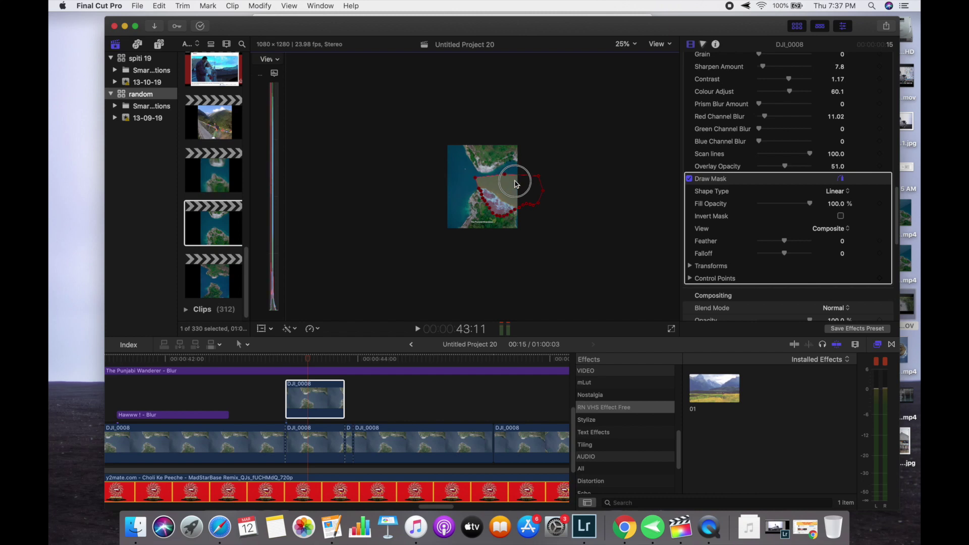
{"action": "mouse_move", "coordinate": [516, 183]}
{"action": "left_mouse_down"}
{"action": "mouse_move", "coordinate": [492, 149]}
{"action": "mouse_move", "coordinate": [498, 142]}
{"action": "left_mouse_up"}
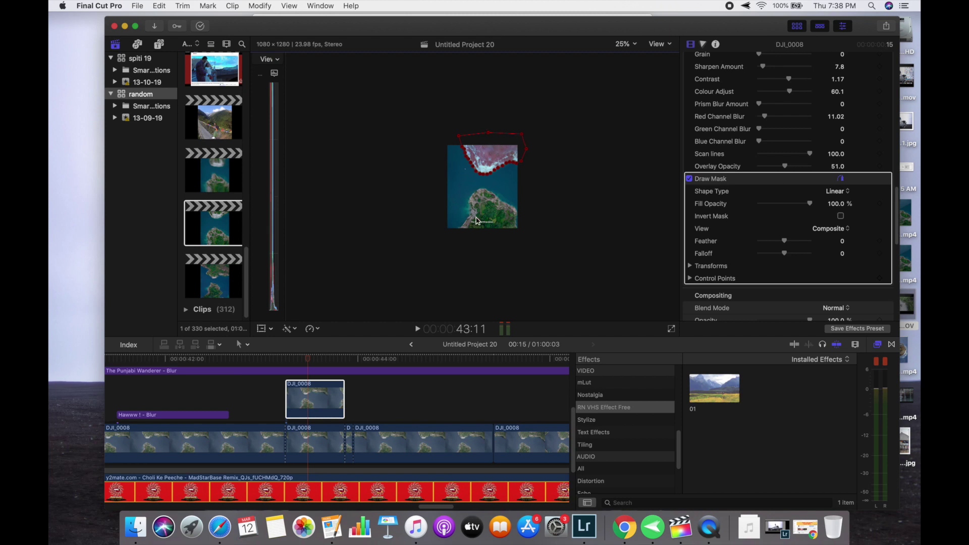
{"action": "scroll", "coordinate": [750, 194], "scroll_direction": "down", "scroll_amount": 5}
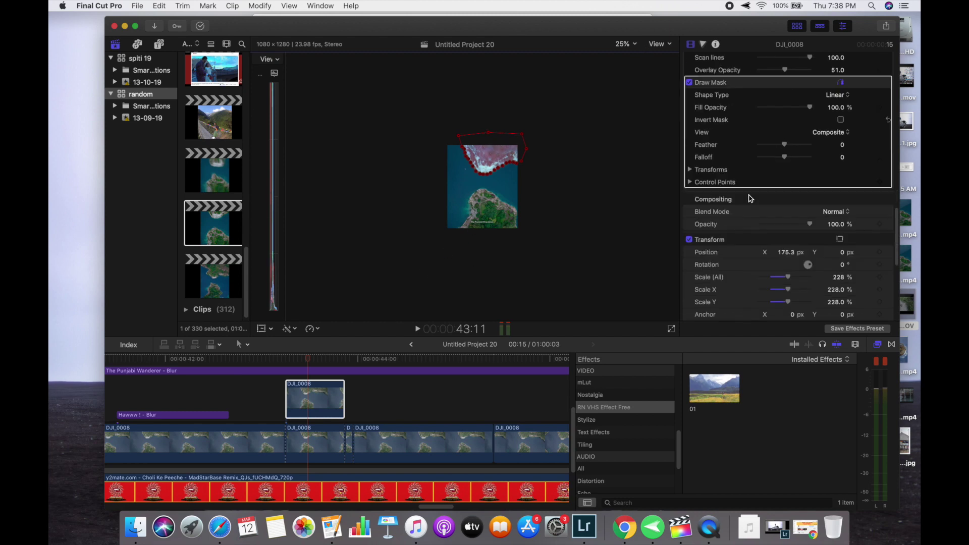
- Try lowering Color Wheels 1 Tint from 38 to -13, then undo back to 38
{"action": "scroll", "coordinate": [750, 197], "scroll_direction": "up", "scroll_amount": 3}
{"action": "scroll", "coordinate": [750, 197], "scroll_direction": "up", "scroll_amount": 2}
{"action": "scroll", "coordinate": [750, 197], "scroll_direction": "up", "scroll_amount": 2}
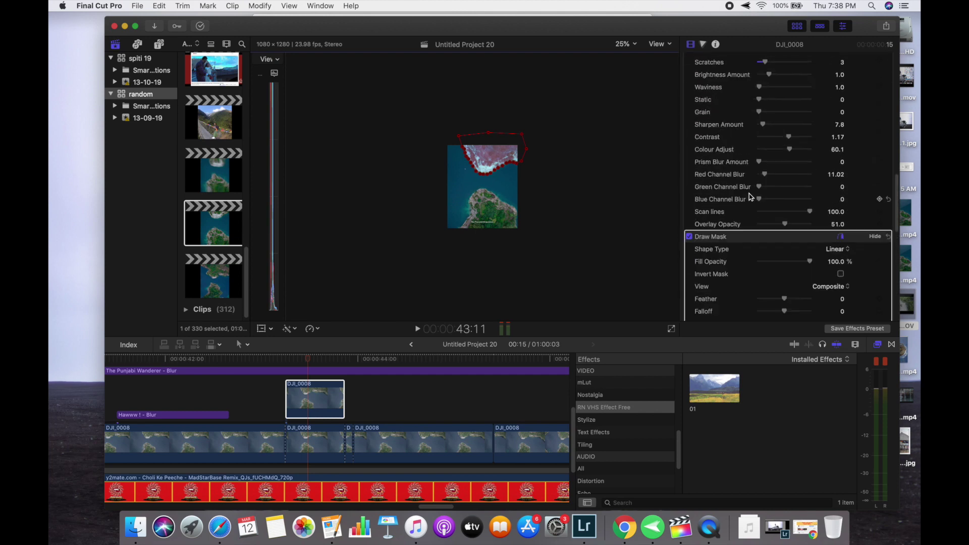
{"action": "scroll", "coordinate": [751, 197], "scroll_direction": "up", "scroll_amount": 3}
{"action": "scroll", "coordinate": [751, 196], "scroll_direction": "up", "scroll_amount": 1}
{"action": "scroll", "coordinate": [711, 146], "scroll_direction": "up", "scroll_amount": 1}
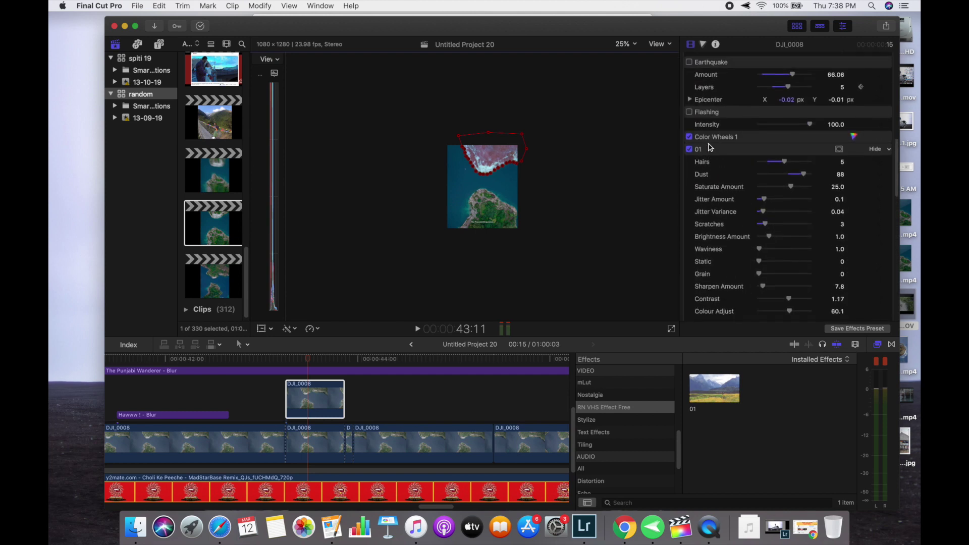
{"action": "left_click", "coordinate": [853, 136]}
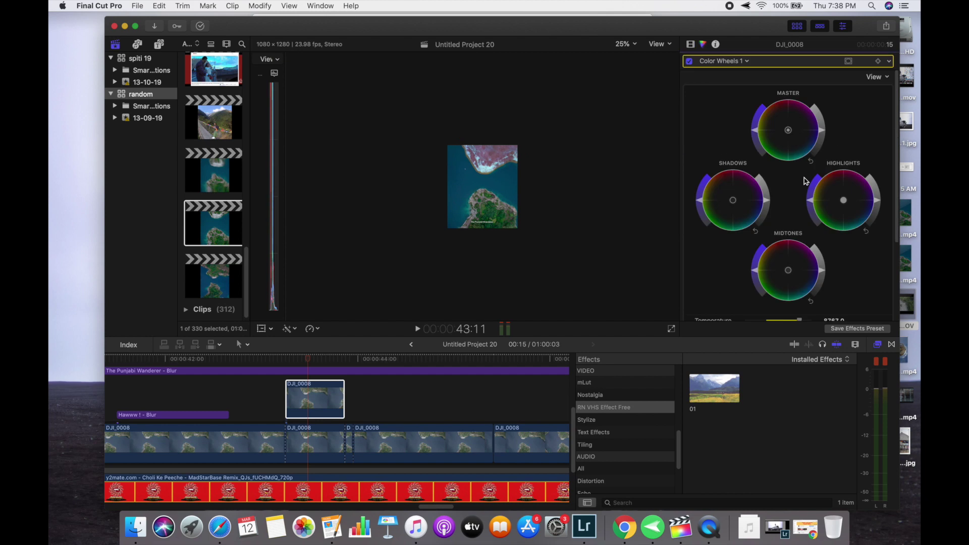
{"action": "scroll", "coordinate": [770, 178], "scroll_direction": "down", "scroll_amount": 5}
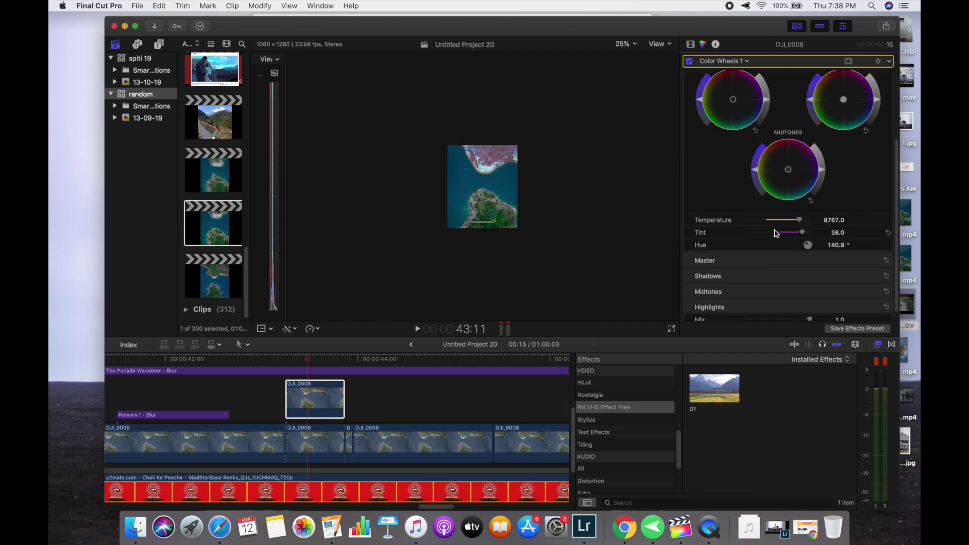
{"action": "scroll", "coordinate": [777, 232], "scroll_direction": "down", "scroll_amount": 1}
{"action": "left_click_drag", "start_coordinate": [805, 223], "coordinate": [780, 224]}
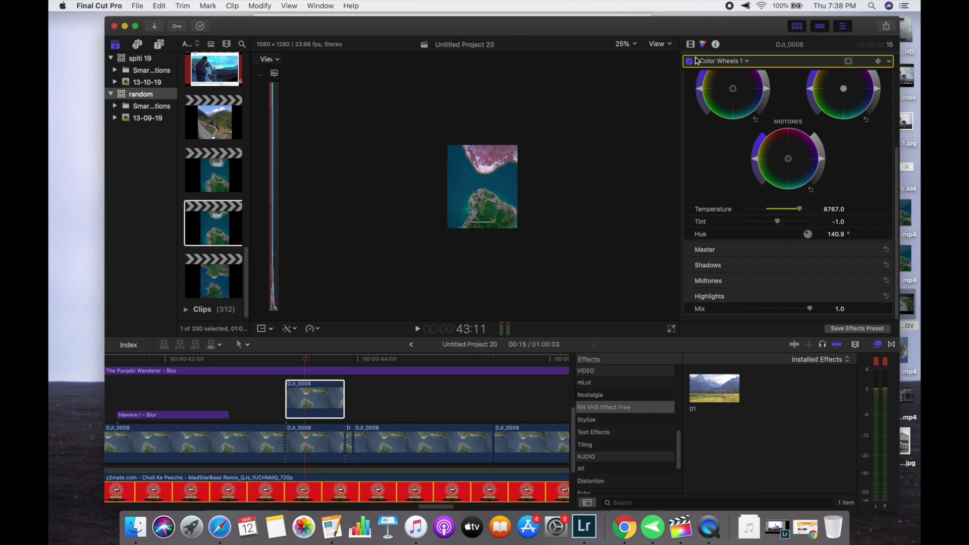
{"action": "key", "text": "super+z"}
- Toggle the Color Wheels 1 grade off and on to compare the pink shoreline
{"action": "left_click", "coordinate": [690, 61]}
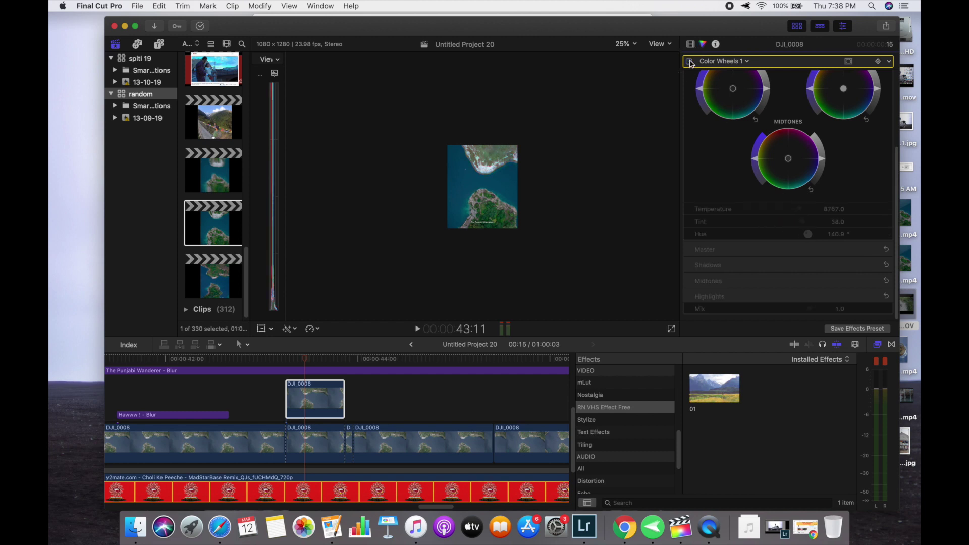
{"action": "left_click", "coordinate": [689, 62]}
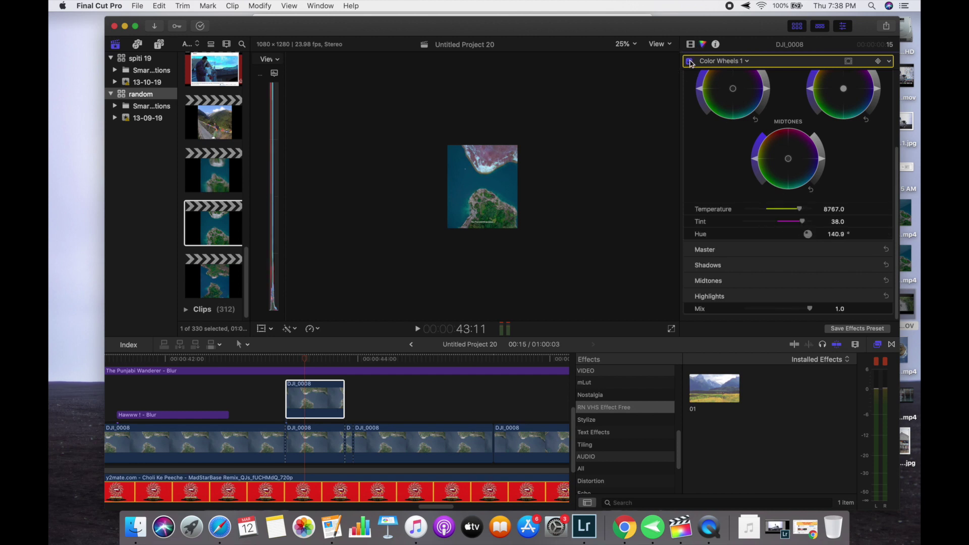
{"action": "left_click", "coordinate": [689, 61]}
{"action": "left_click", "coordinate": [690, 61]}
- Set the viewer zoom to Fit and deselect the clip
{"action": "left_click", "coordinate": [635, 44]}
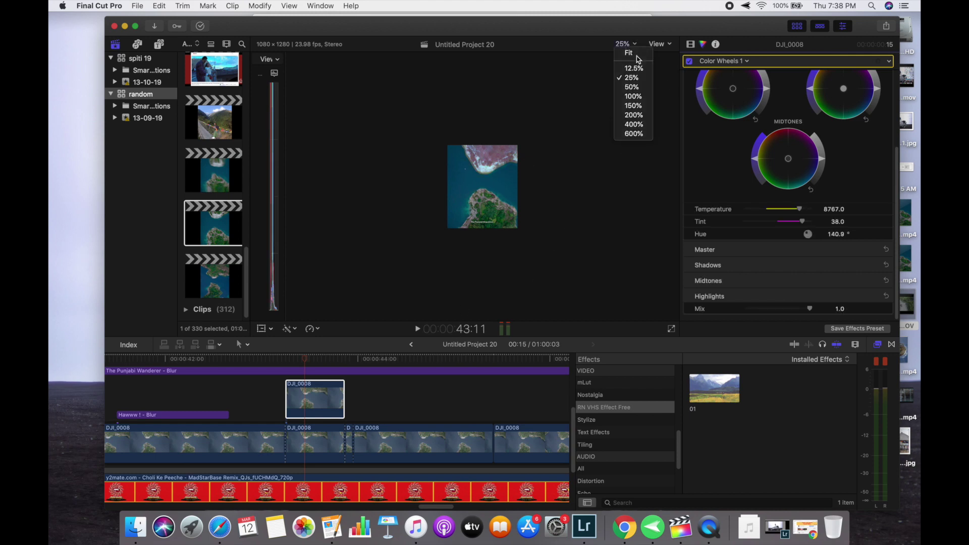
{"action": "left_click", "coordinate": [634, 66]}
{"action": "left_click", "coordinate": [635, 45]}
{"action": "left_click", "coordinate": [626, 48]}
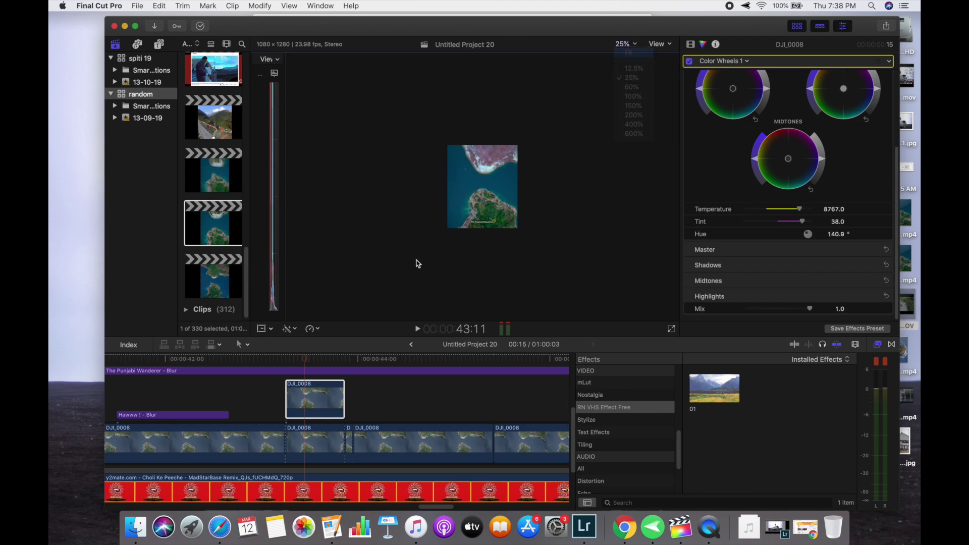
{"action": "left_click", "coordinate": [282, 388]}
- Play the edit through the connected clip starting from 43:01
{"action": "key", "text": "space"}
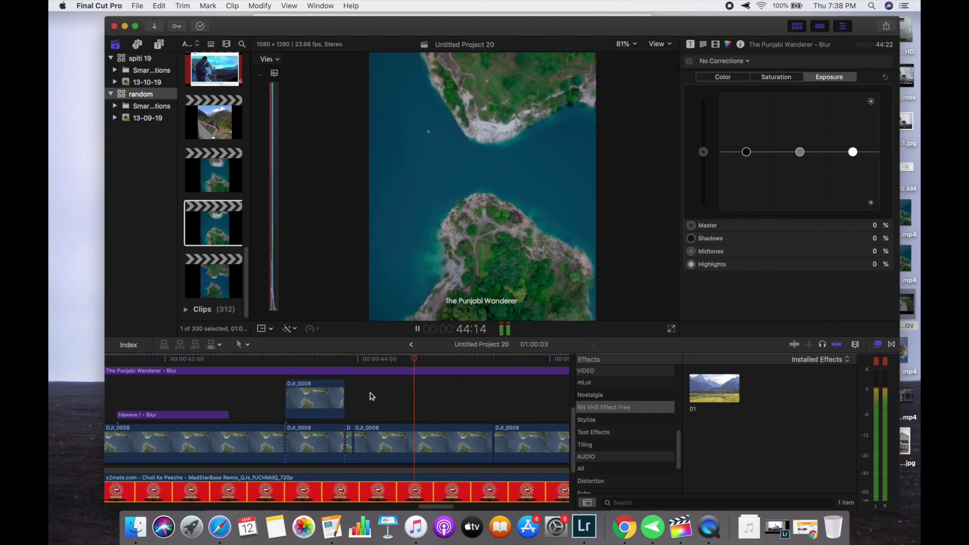
{"action": "key", "text": "space"}
{"action": "scroll", "coordinate": [326, 399], "scroll_direction": "up", "scroll_amount": 2}
{"action": "left_click", "coordinate": [313, 376]}
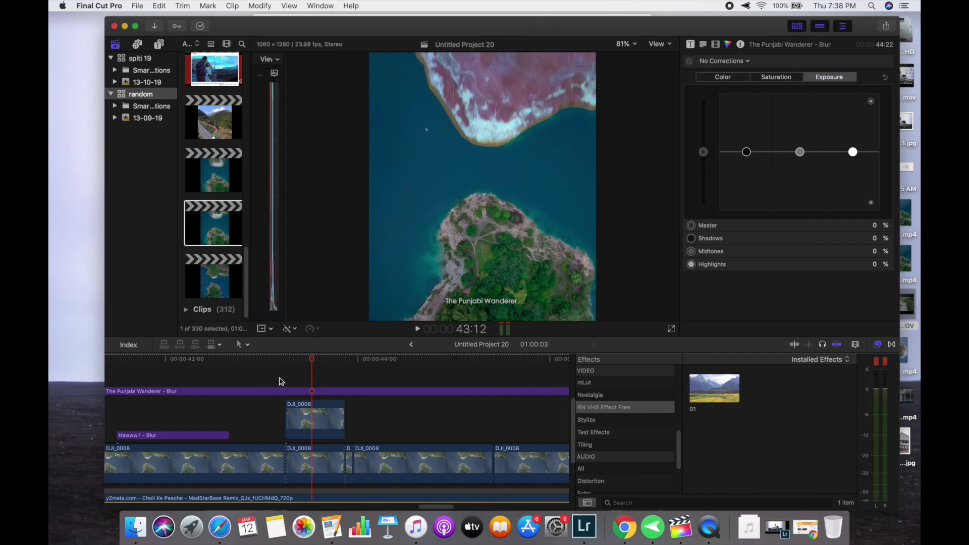
{"action": "left_click", "coordinate": [268, 379]}
{"action": "key", "text": "space"}
- Replay from before the connected clip and select the first storyline DJI_0008 clip's Color Wheels
{"action": "left_click", "coordinate": [200, 378]}
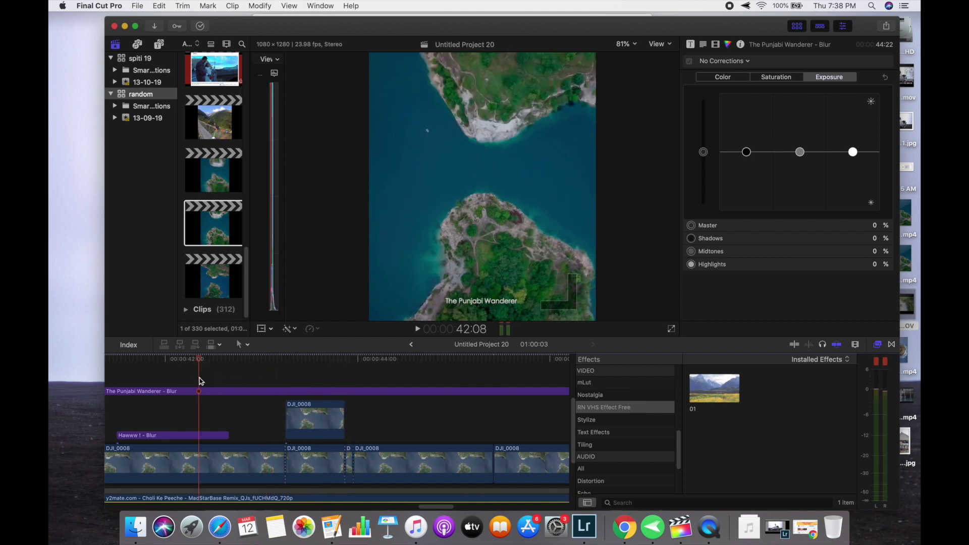
{"action": "key", "text": "space"}
{"action": "key", "text": "space"}
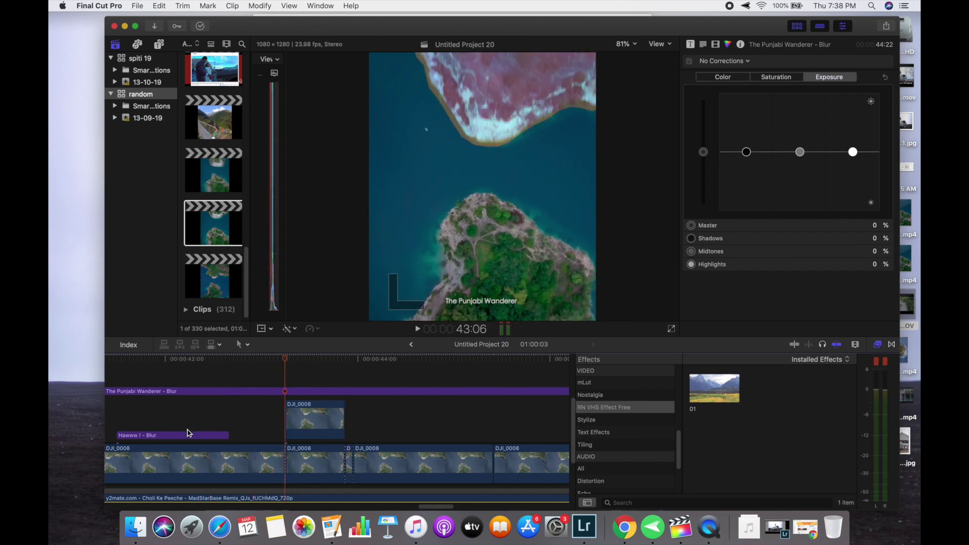
{"action": "left_click", "coordinate": [248, 443]}
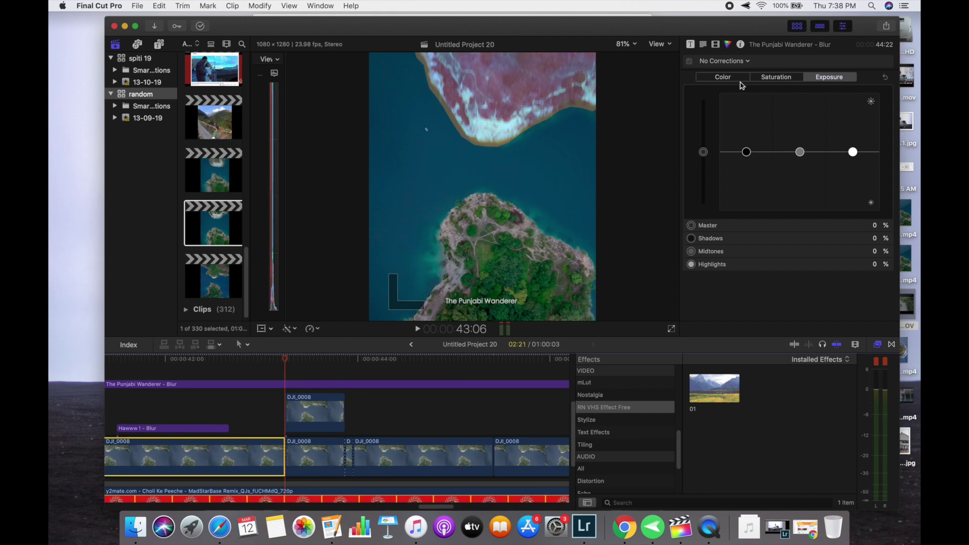
{"action": "scroll", "coordinate": [738, 175], "scroll_direction": "down", "scroll_amount": 3}
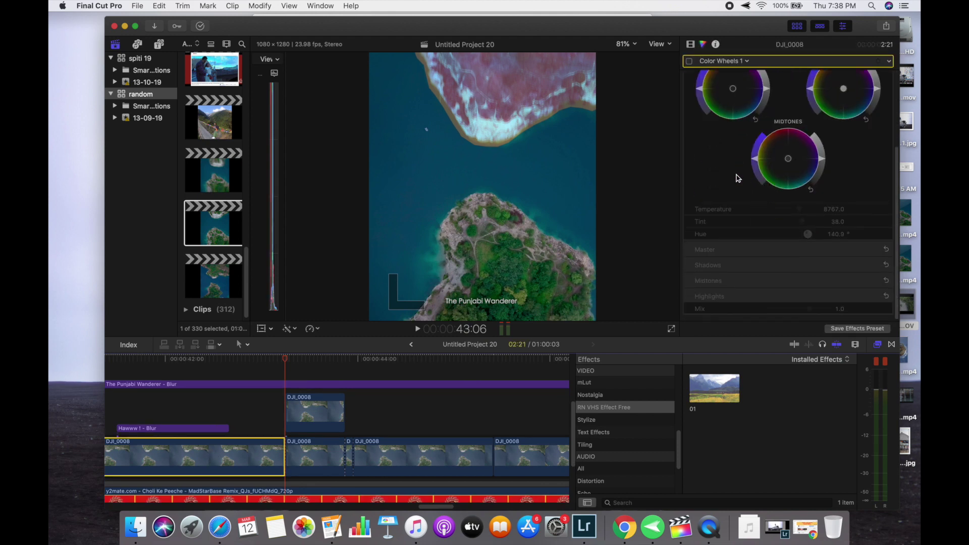
- Enable the Scrape effect on the first DJI_0008 clip and preview the edit
{"action": "scroll", "coordinate": [721, 131], "scroll_direction": "up", "scroll_amount": 2}
{"action": "left_click", "coordinate": [689, 46]}
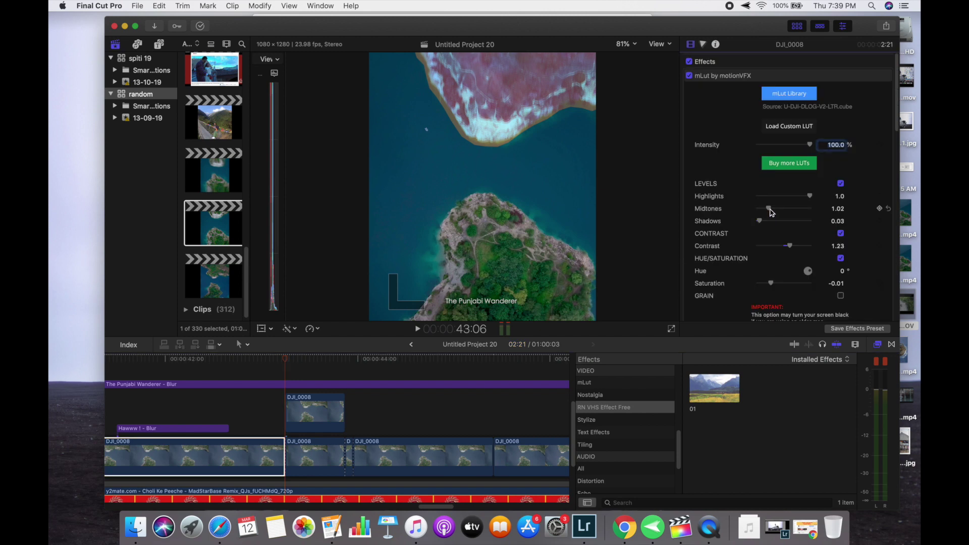
{"action": "scroll", "coordinate": [719, 219], "scroll_direction": "down", "scroll_amount": 10}
{"action": "scroll", "coordinate": [720, 219], "scroll_direction": "down", "scroll_amount": 3}
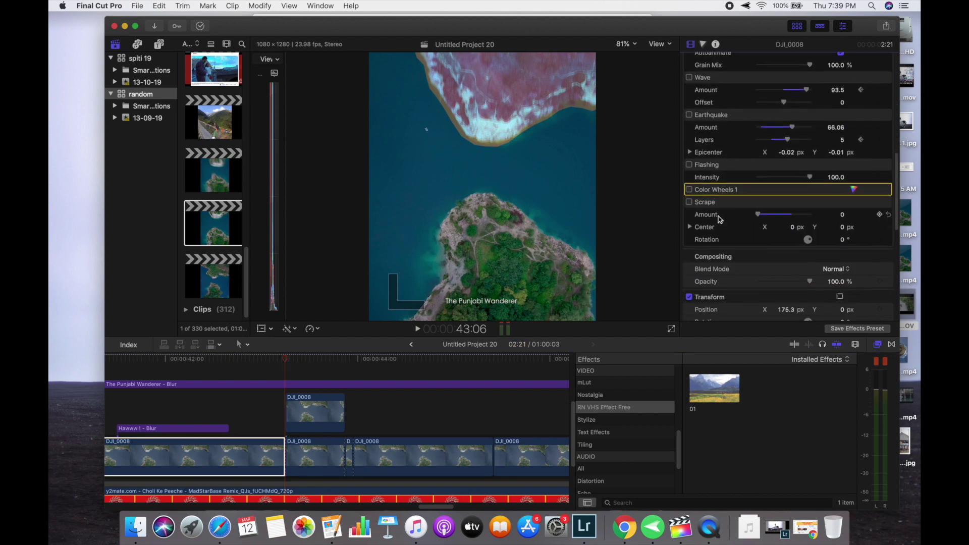
{"action": "scroll", "coordinate": [719, 220], "scroll_direction": "up", "scroll_amount": 4}
{"action": "left_click", "coordinate": [690, 255]}
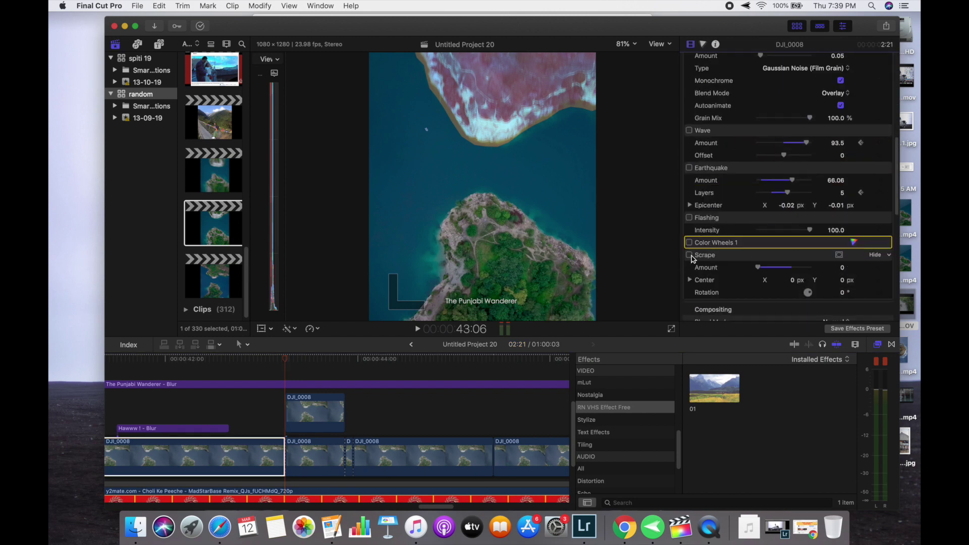
{"action": "left_click", "coordinate": [123, 411]}
{"action": "key", "text": "space"}
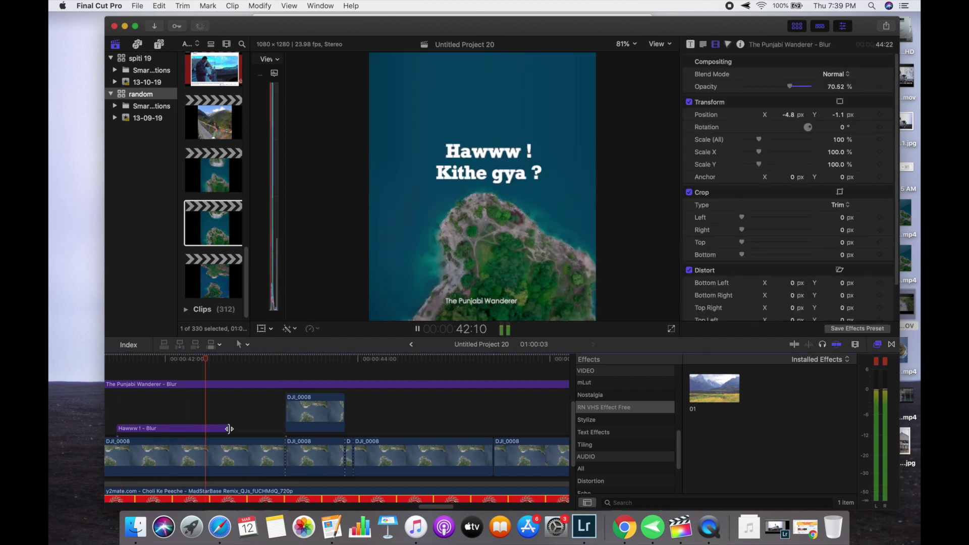
{"action": "key", "text": "space"}
- Switch off the pink-shifted connected DJI_0008 clip to compare the natural green shoreline
{"action": "left_click", "coordinate": [296, 376]}
{"action": "left_click", "coordinate": [323, 387]}
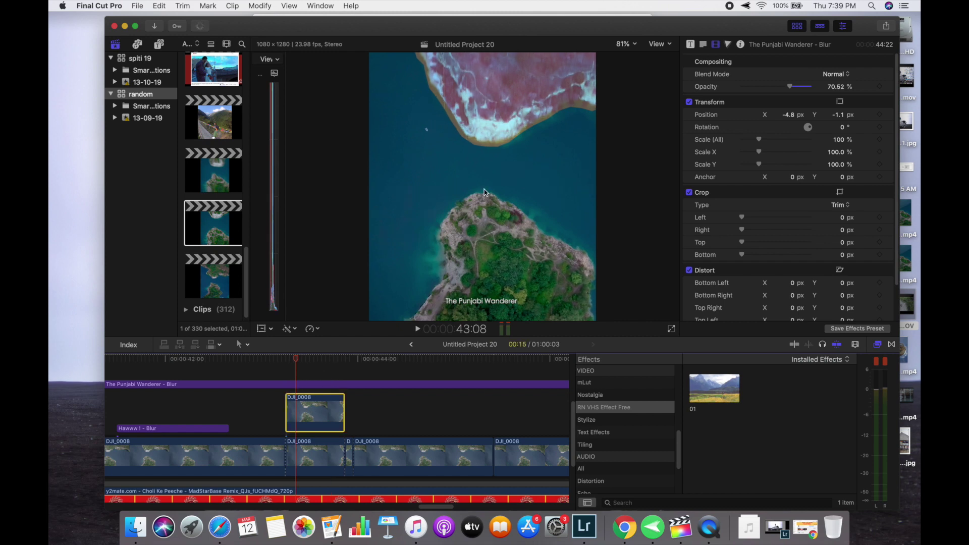
{"action": "left_click", "coordinate": [307, 385]}
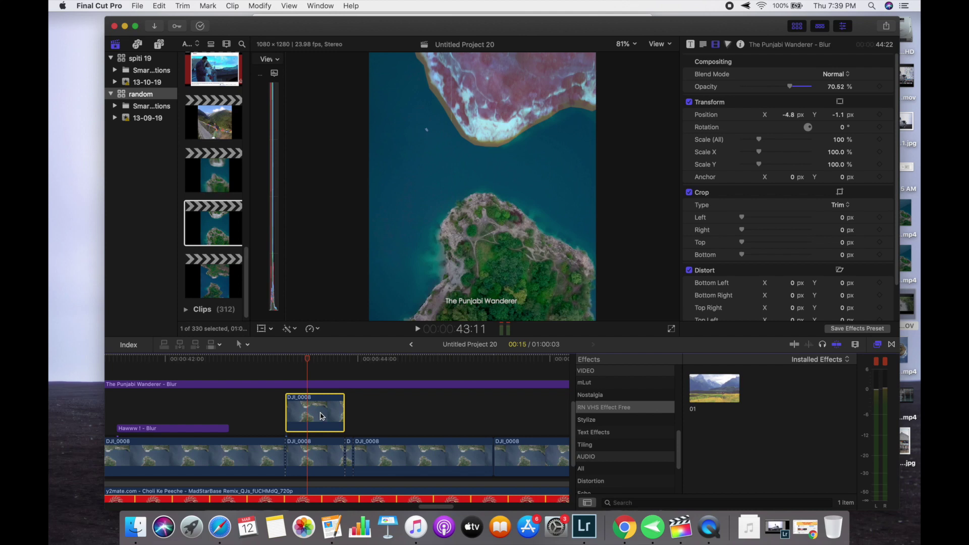
{"action": "left_click", "coordinate": [466, 82]}
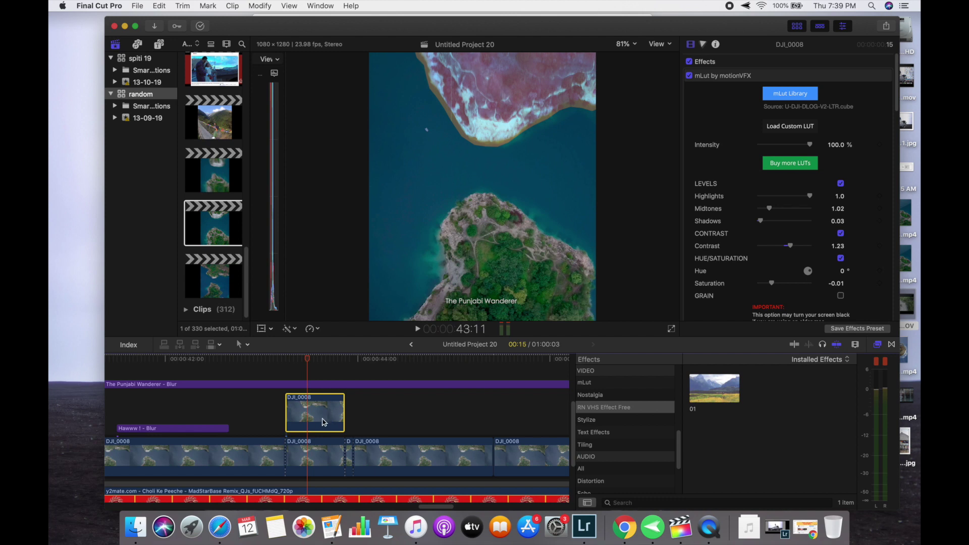
{"action": "left_click", "coordinate": [319, 457]}
{"action": "left_click", "coordinate": [313, 427]}
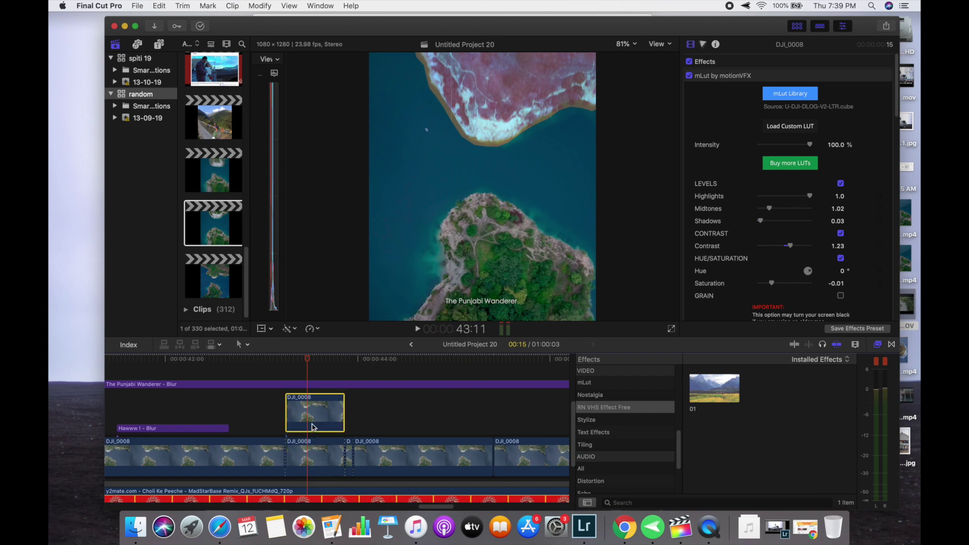
- Replay the section before the connected clip to compare the look
{"action": "left_click", "coordinate": [282, 374]}
{"action": "key", "text": "space"}
{"action": "key", "text": "space"}
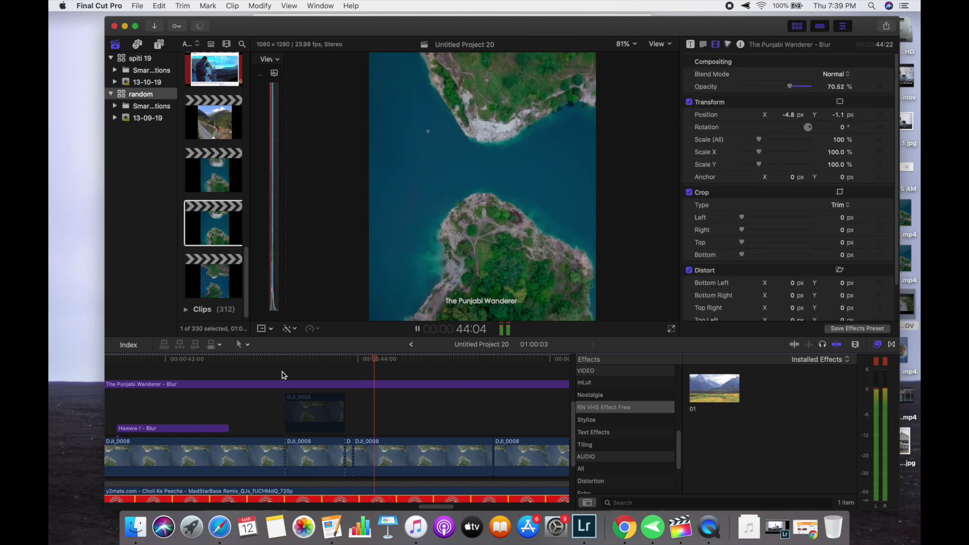
{"action": "left_click", "coordinate": [276, 378]}
{"action": "key", "text": "space"}
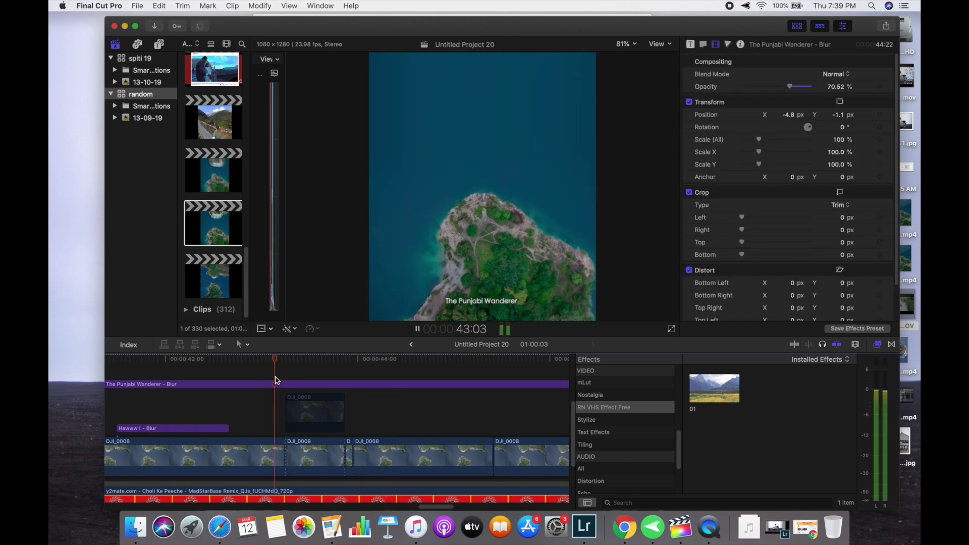
{"action": "key", "text": "space"}
{"action": "left_click", "coordinate": [276, 379]}
{"action": "key", "text": "space"}
{"action": "key", "text": "space"}
- Re-enable the connected DJI_0008 clip, restoring the pink-tinted upper shoreline
{"action": "left_click", "coordinate": [315, 459]}
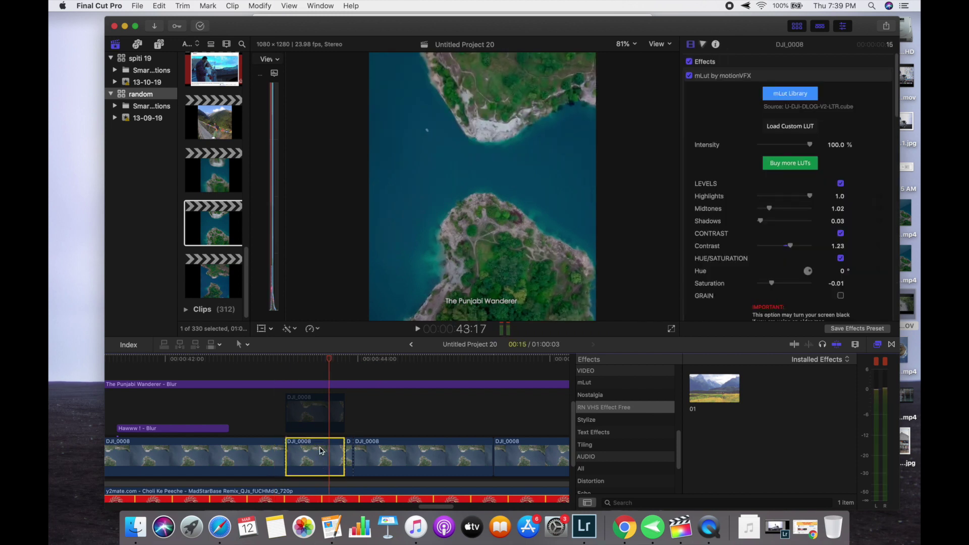
{"action": "scroll", "coordinate": [780, 197], "scroll_direction": "down", "scroll_amount": 8}
{"action": "scroll", "coordinate": [739, 282], "scroll_direction": "down", "scroll_amount": 5}
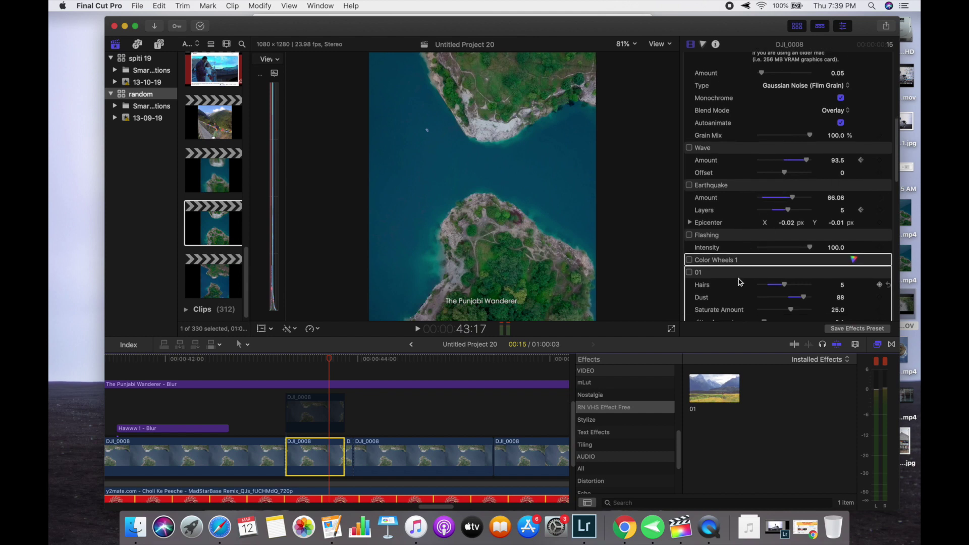
{"action": "left_click", "coordinate": [268, 378]}
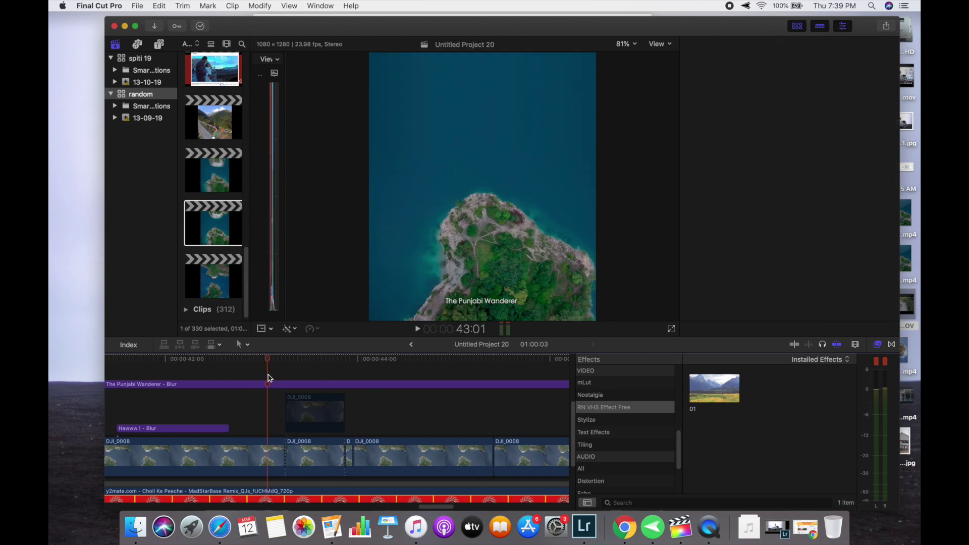
{"action": "key", "text": "space"}
{"action": "key", "text": "space"}
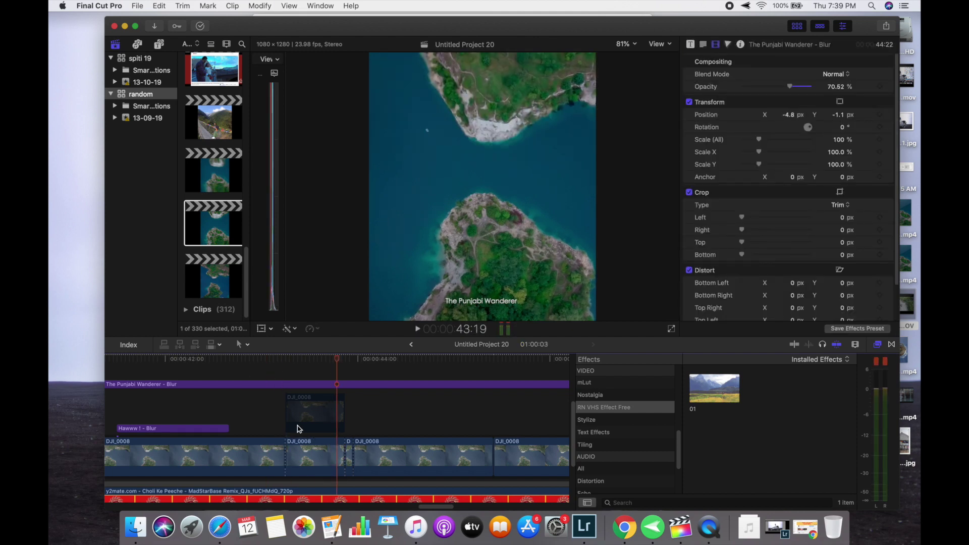
{"action": "left_click", "coordinate": [311, 379]}
{"action": "left_click", "coordinate": [318, 449]}
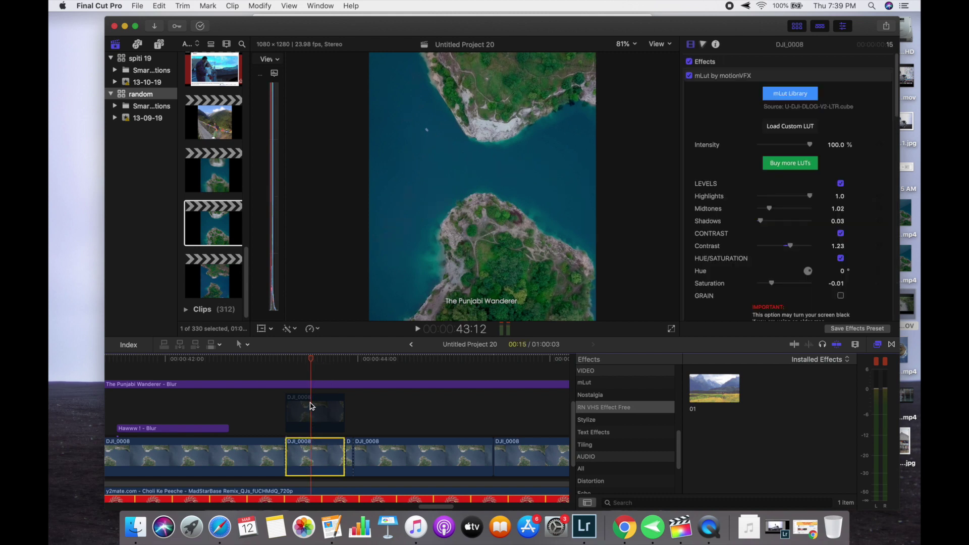
{"action": "left_click", "coordinate": [310, 417]}
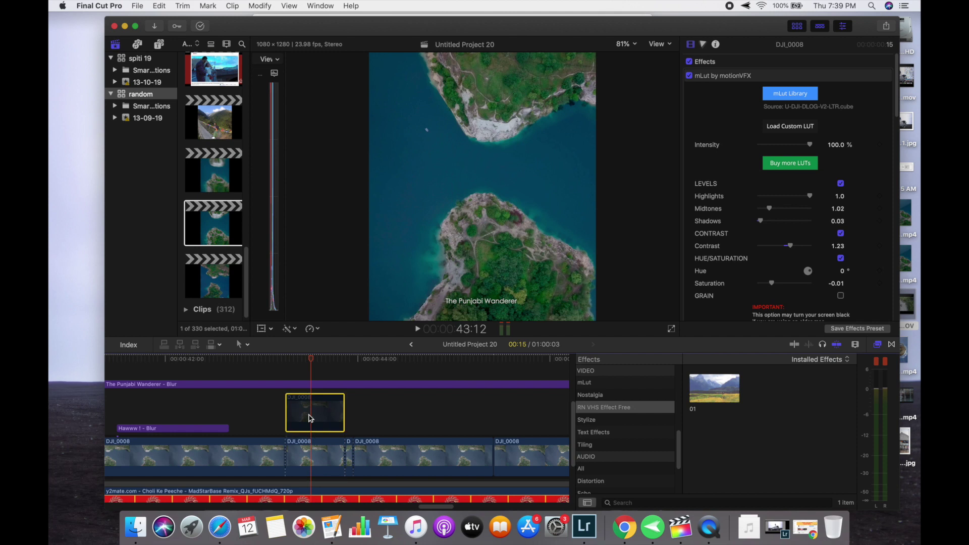
- Play onward from The Punjabi Wanderer title and zoom the timeline out
{"action": "left_click", "coordinate": [286, 376]}
{"action": "left_click", "coordinate": [308, 385]}
{"action": "key", "text": "space"}
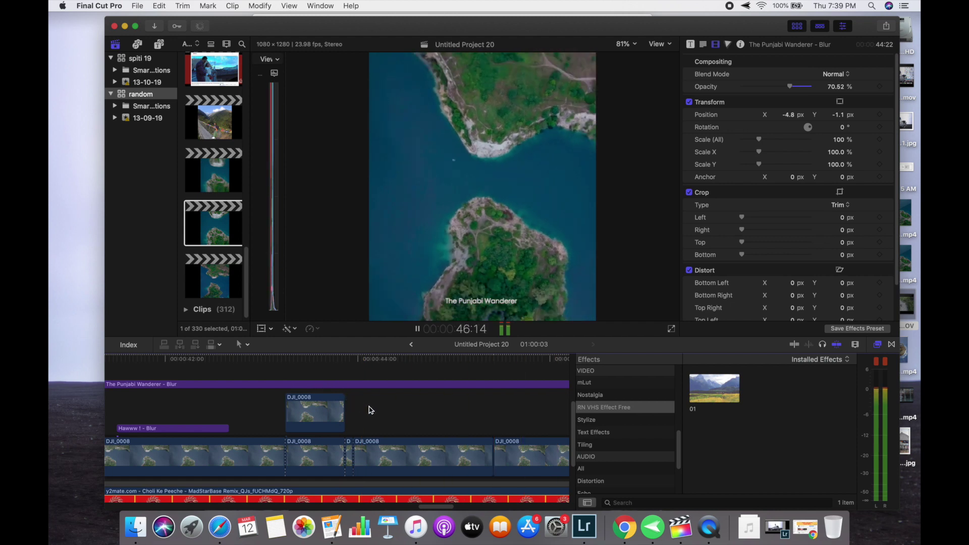
{"action": "key", "text": "super+minus"}
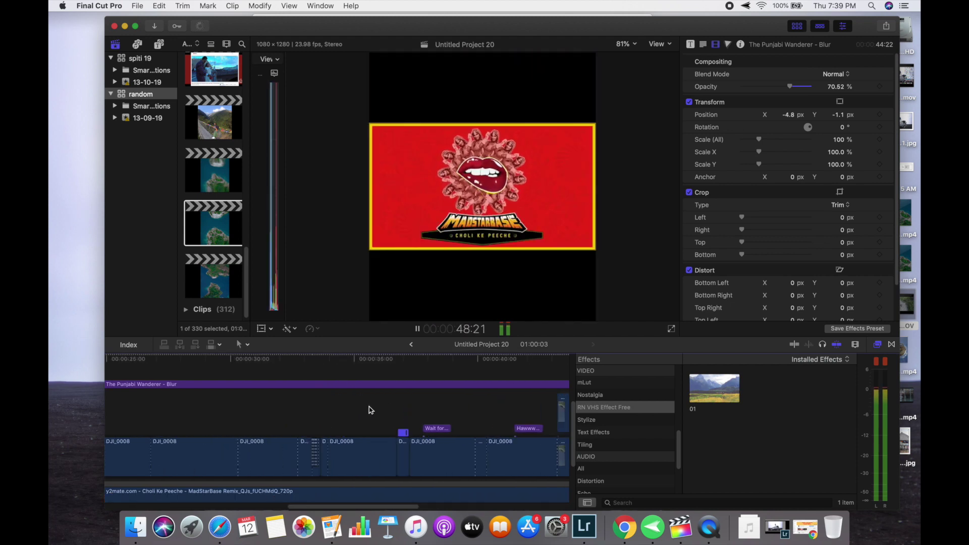
{"action": "key", "text": "super+minus"}
{"action": "key", "text": "space"}
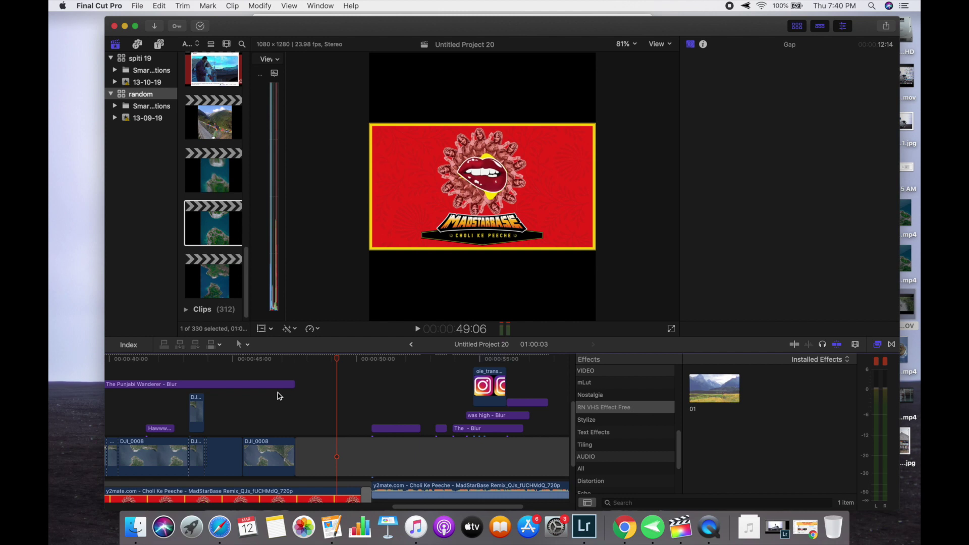
- Scroll back and park the playhead at 00:00:00:00 on the opening drone shot
{"action": "left_click_drag", "start_coordinate": [413, 506], "coordinate": [133, 506]}
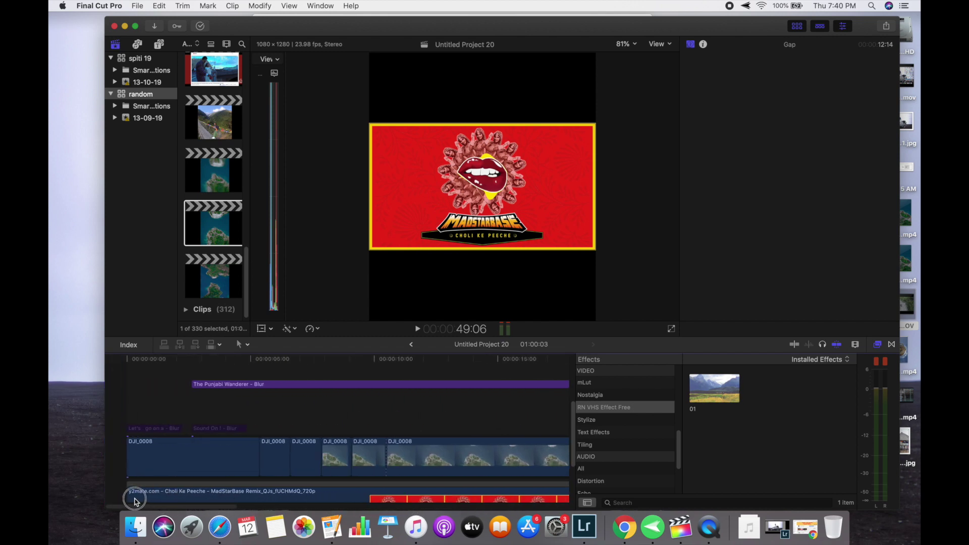
{"action": "left_click", "coordinate": [130, 391]}
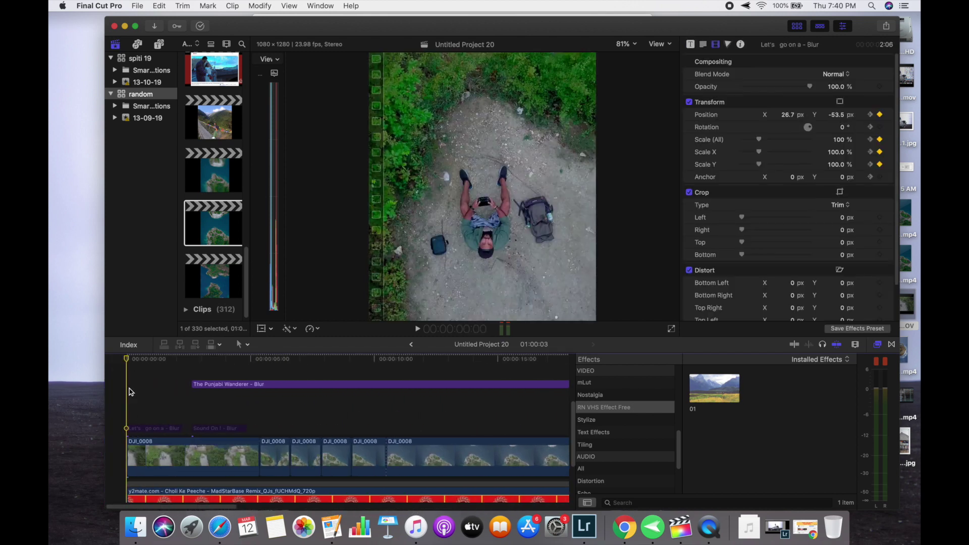